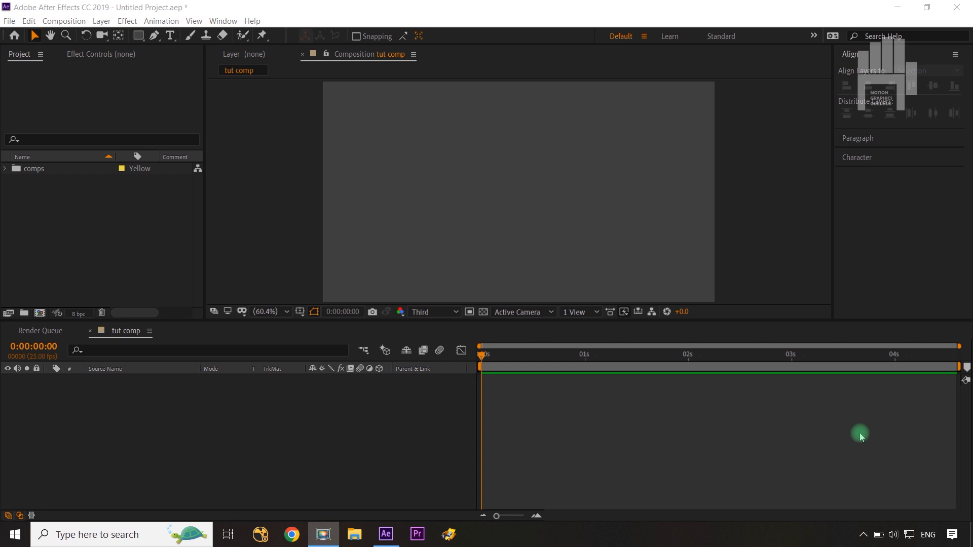
Step: Create a two-line text layer reading "Dance Baby" in the composition and rotate it to -18°
click(342, 449)
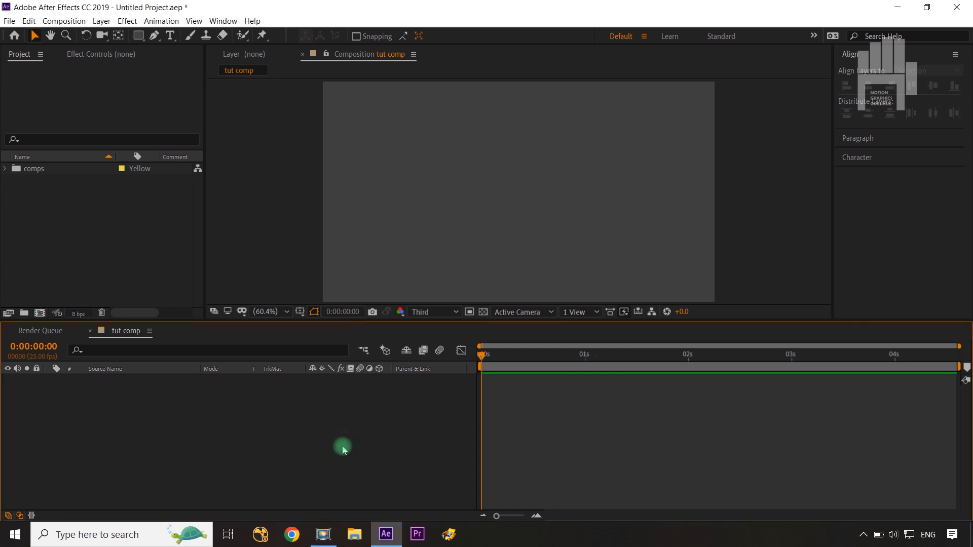
click(169, 35)
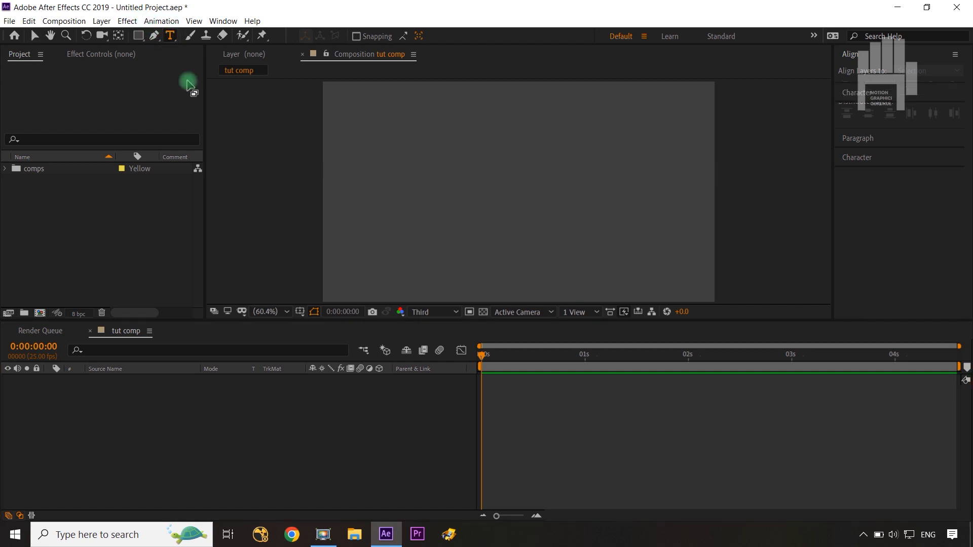
click(426, 208)
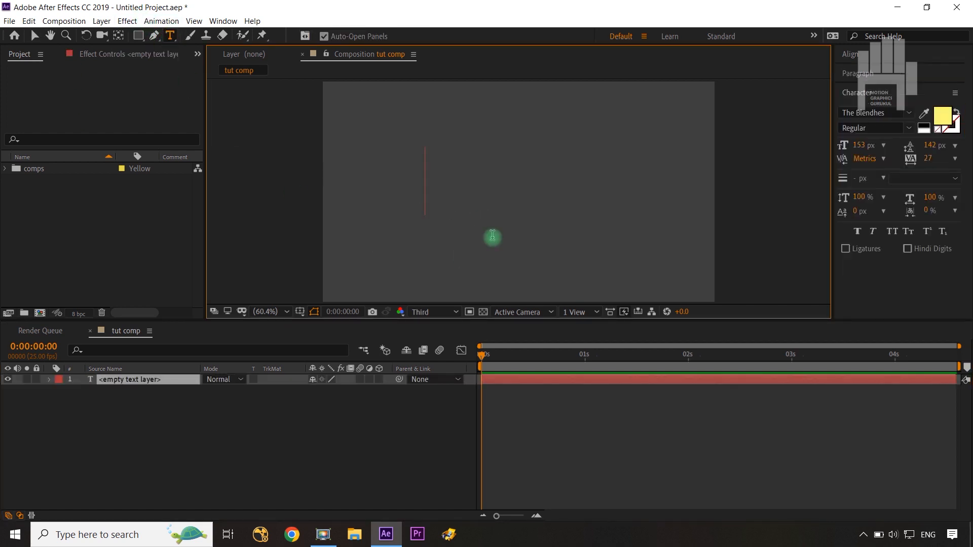
Step: Apply the Linear Wipe effect to the text layer and set its Wipe Angle to about 247°
click(140, 386)
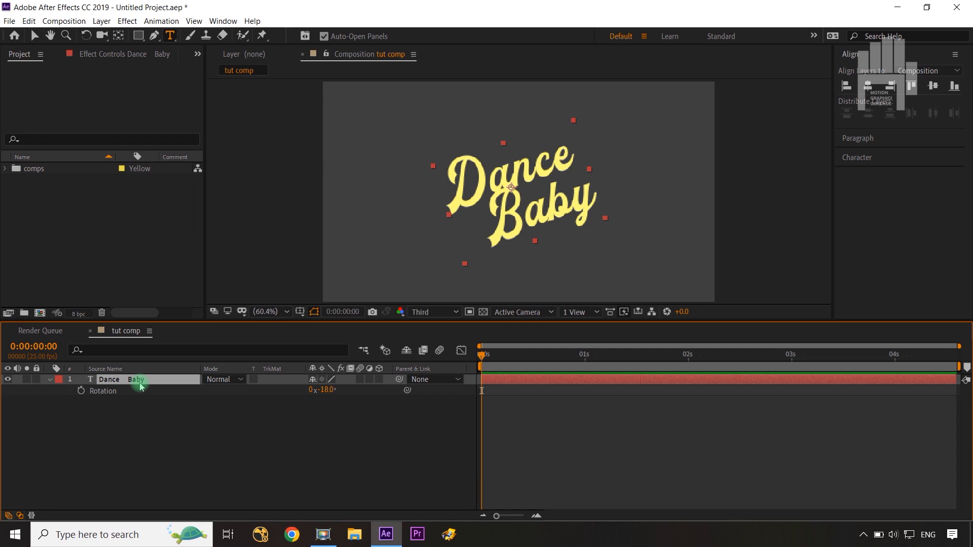
click(127, 22)
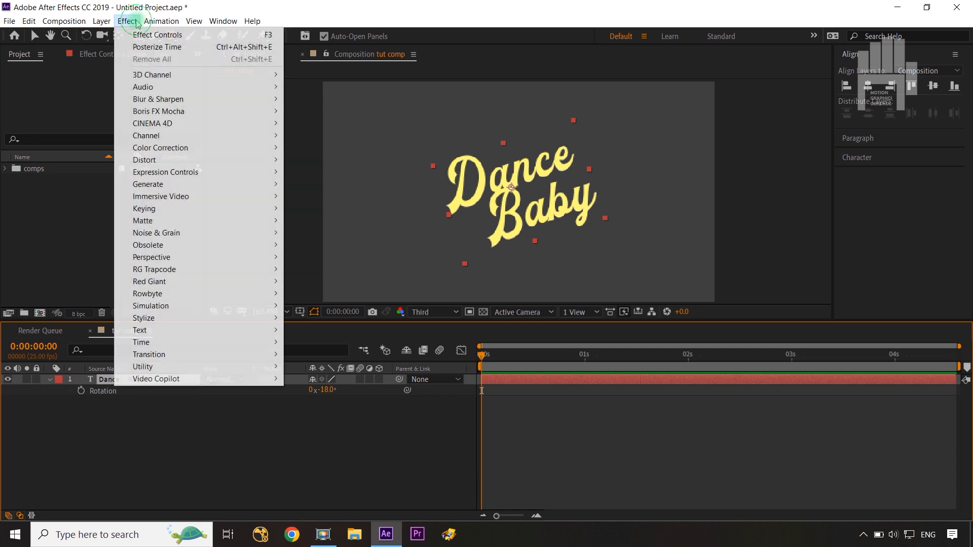
mouse_move(147, 354)
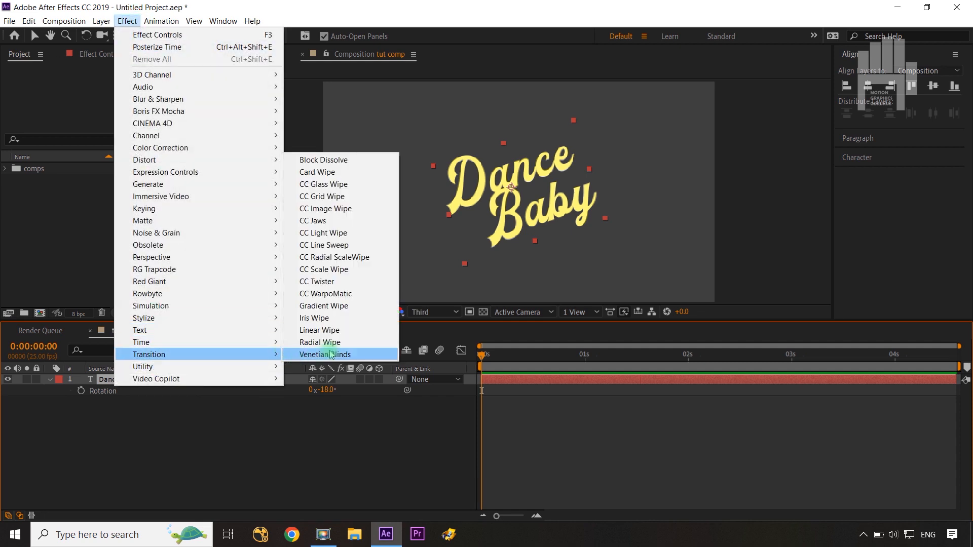
click(332, 330)
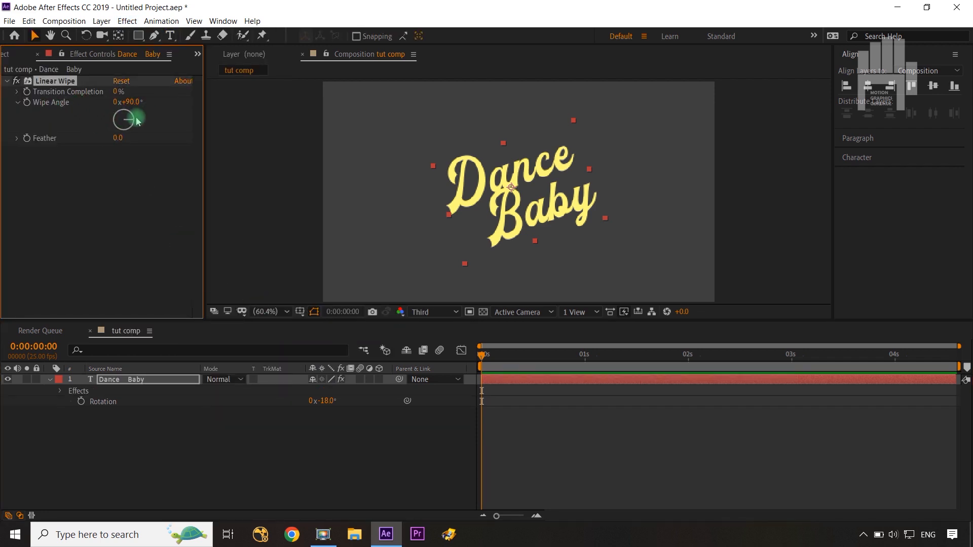
drag(129, 121, 124, 131)
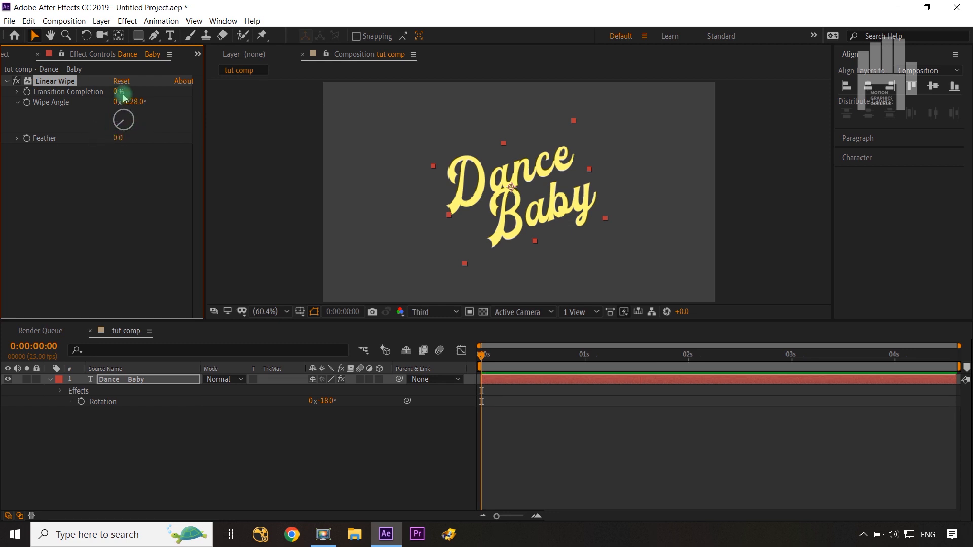
drag(118, 94, 146, 95)
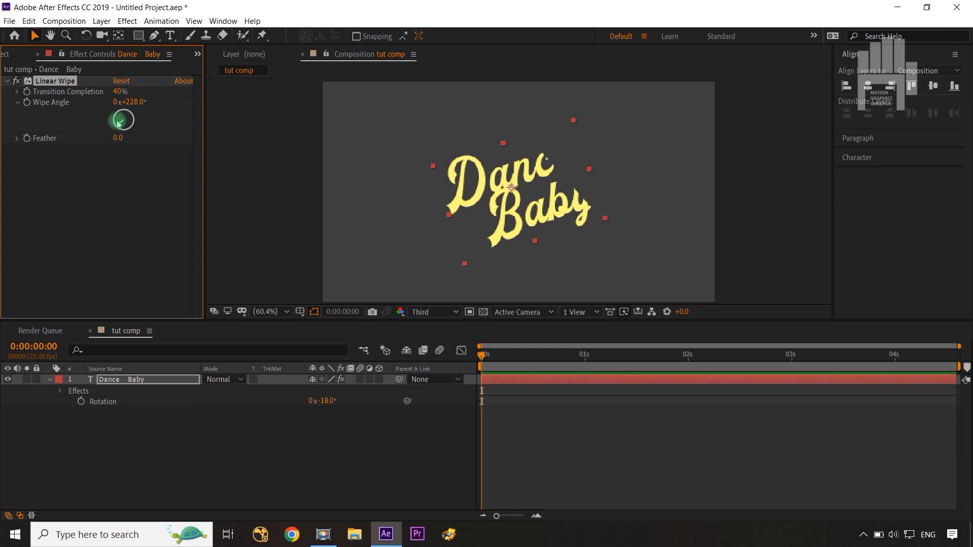
drag(118, 125, 117, 126)
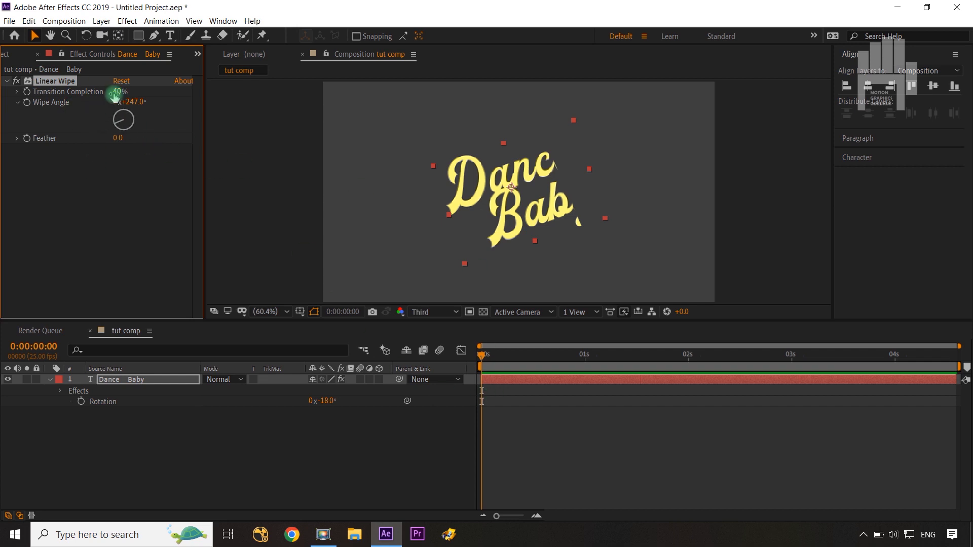
Step: Keyframe the Linear Wipe's Transition Completion from 100% at the start to 0% at 0:00:03:09
drag(114, 94, 360, 77)
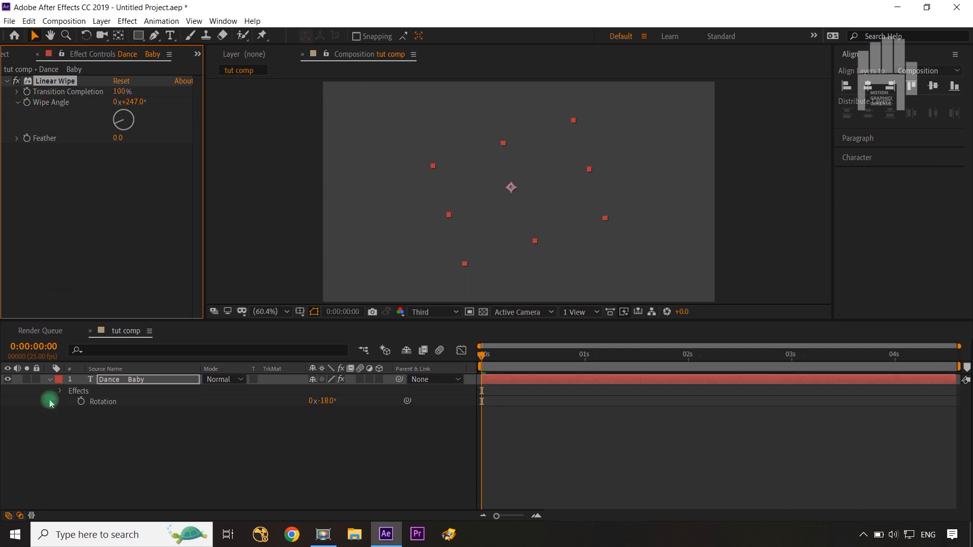
click(28, 95)
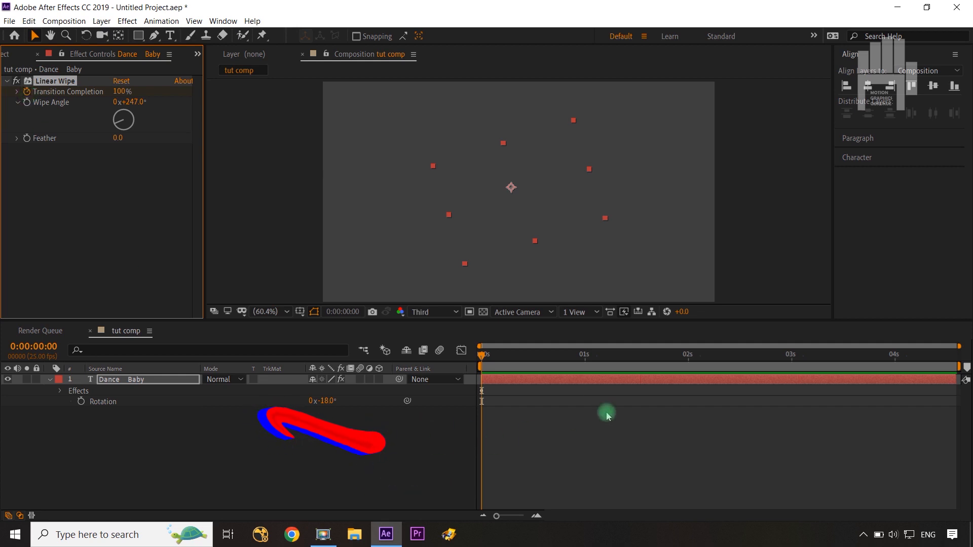
drag(481, 357, 829, 383)
click(119, 92)
text(0)
key(Return)
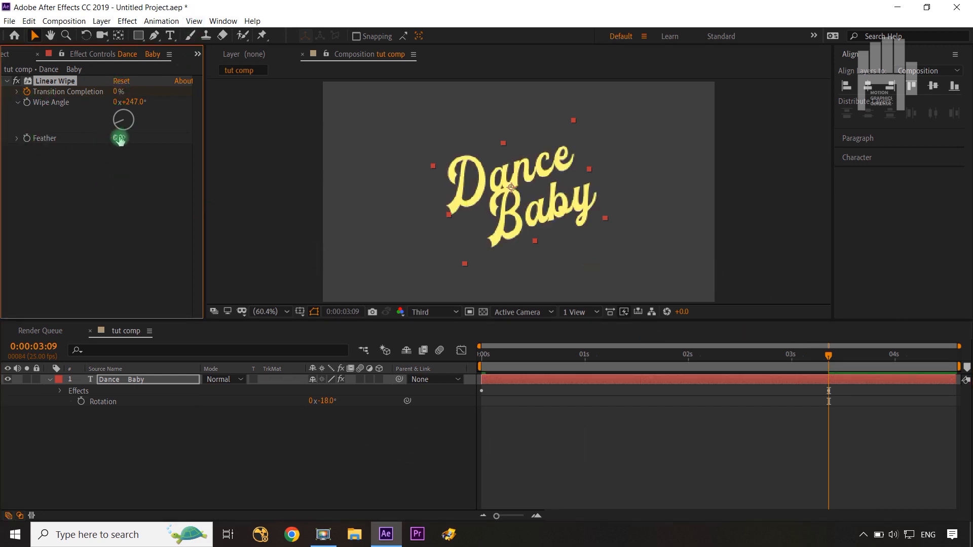
Step: Set the Linear Wipe's Feather to about 411, check the wipe at 0:00:02:24 and collapse the text layer's properties
drag(119, 140, 372, 129)
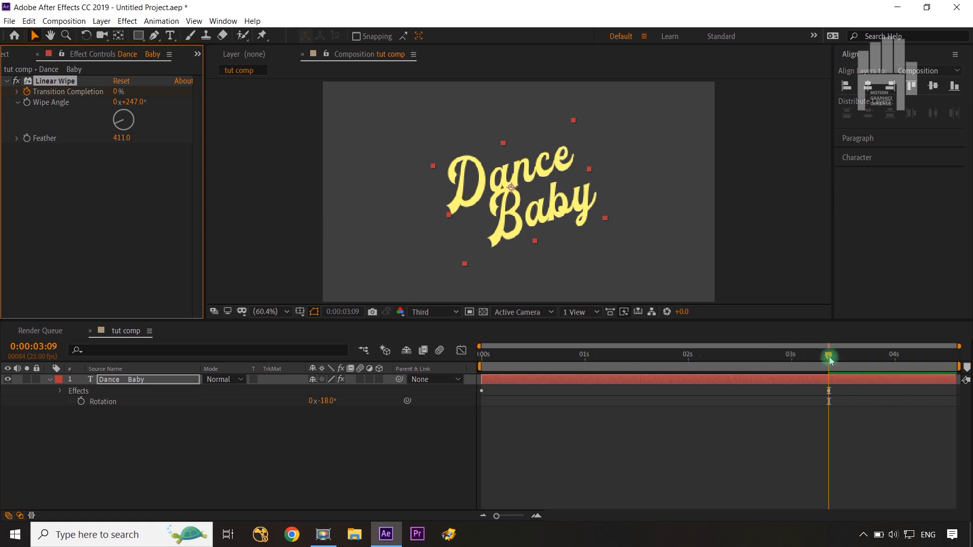
drag(830, 359, 788, 355)
click(314, 461)
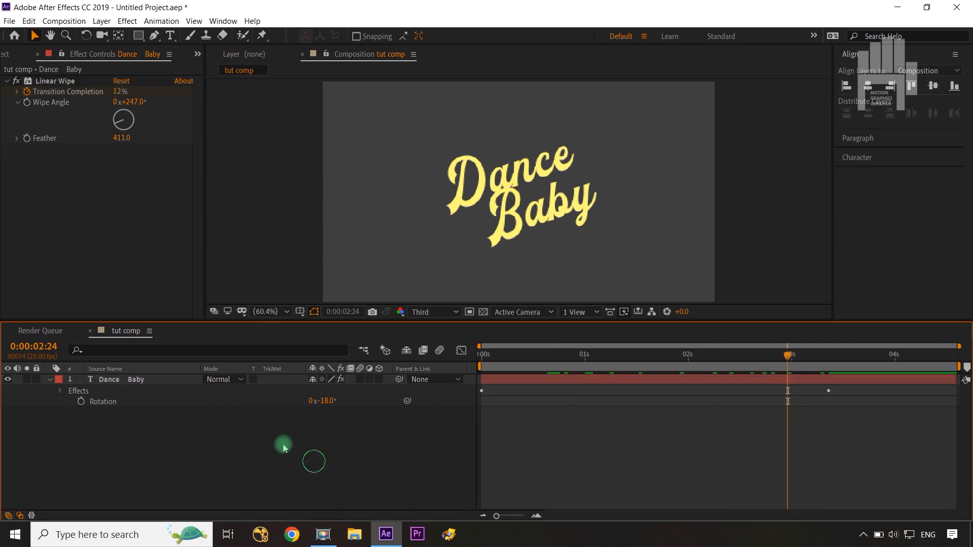
click(57, 387)
click(146, 420)
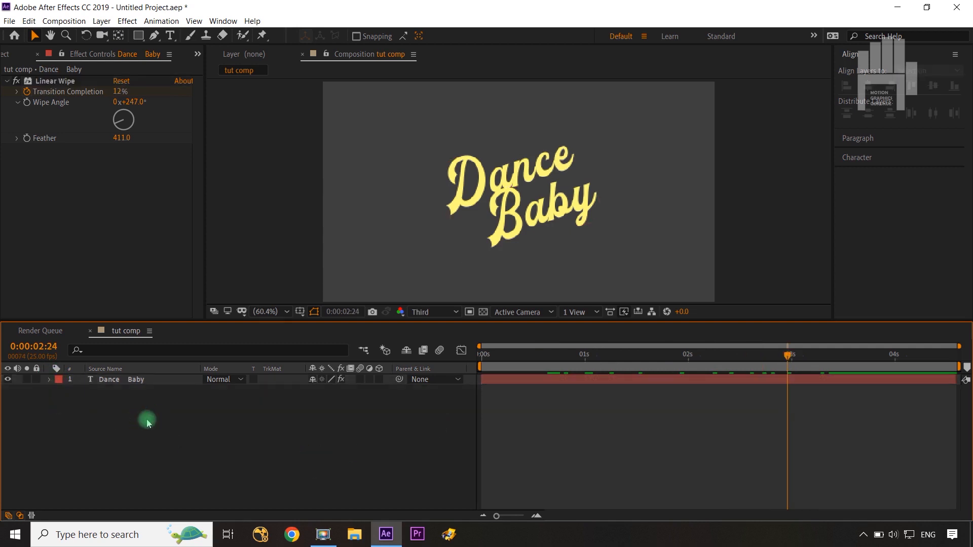
Step: Add an adjustment layer above the text layer and apply the Turbulent Displace effect to it
key(ctrl+alt+y)
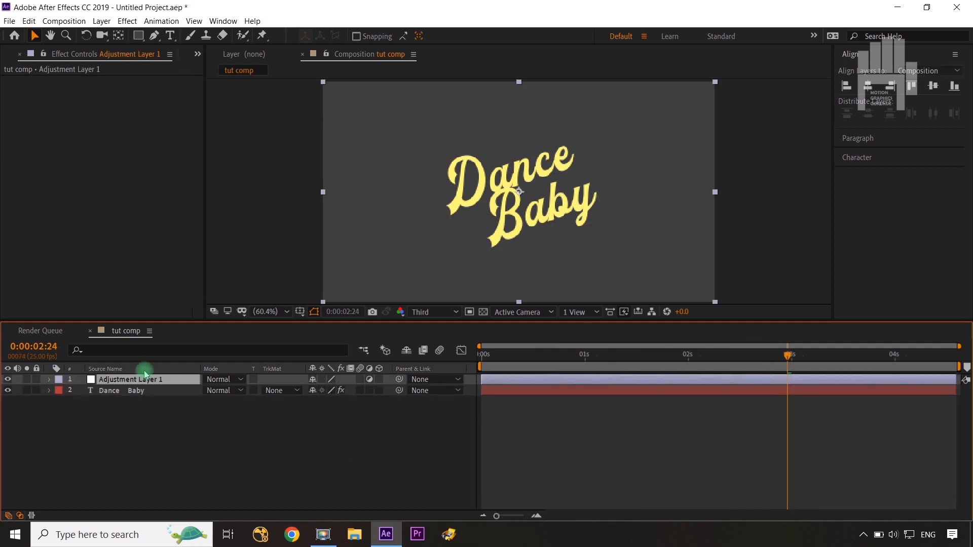
click(128, 21)
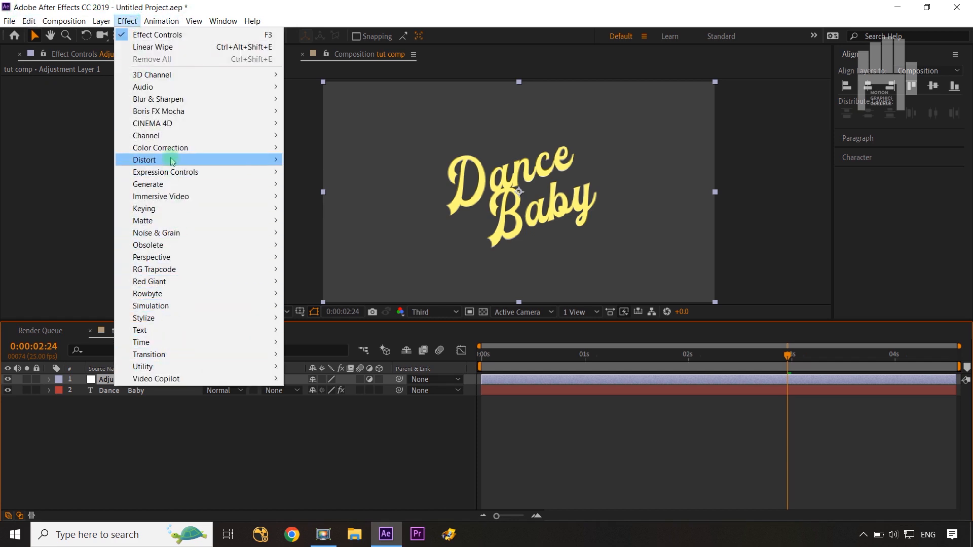
mouse_move(171, 161)
click(317, 494)
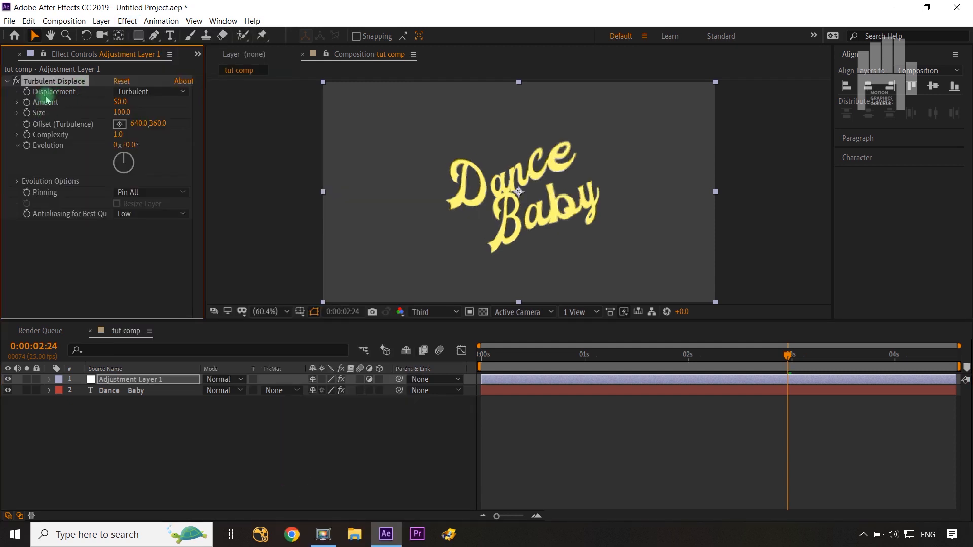
Step: Set Turbulent Displace to Bulge displacement with Complexity 4, Amount 5 and Size 15
click(157, 92)
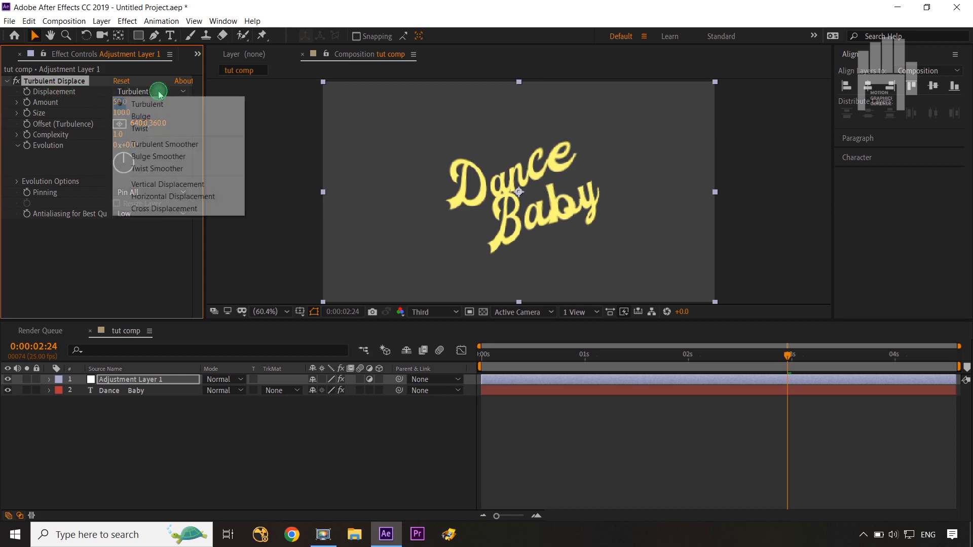
click(157, 116)
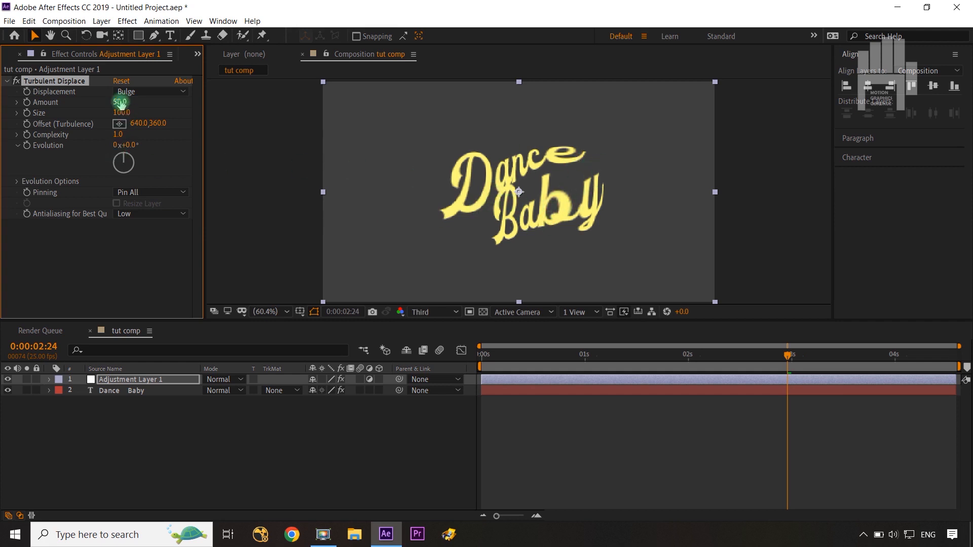
click(117, 133)
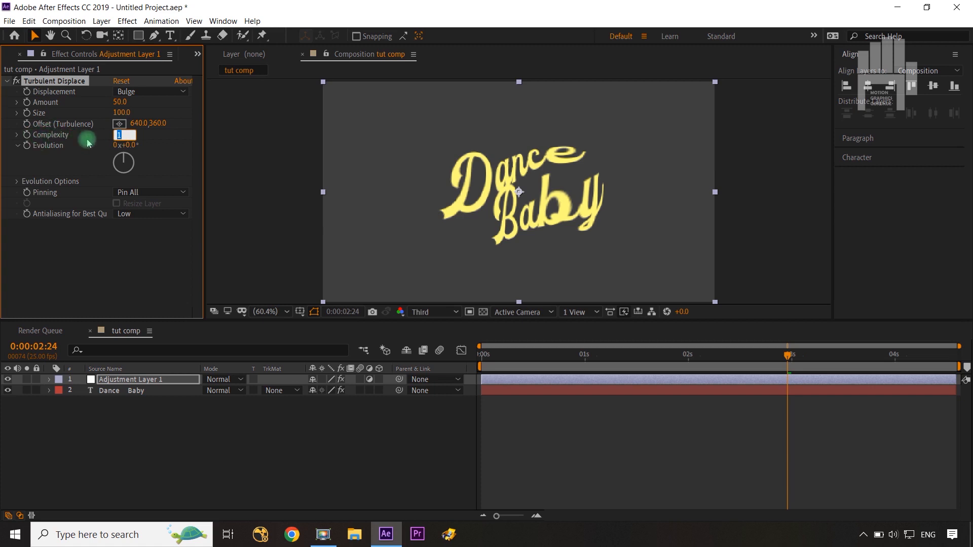
text(4)
click(166, 140)
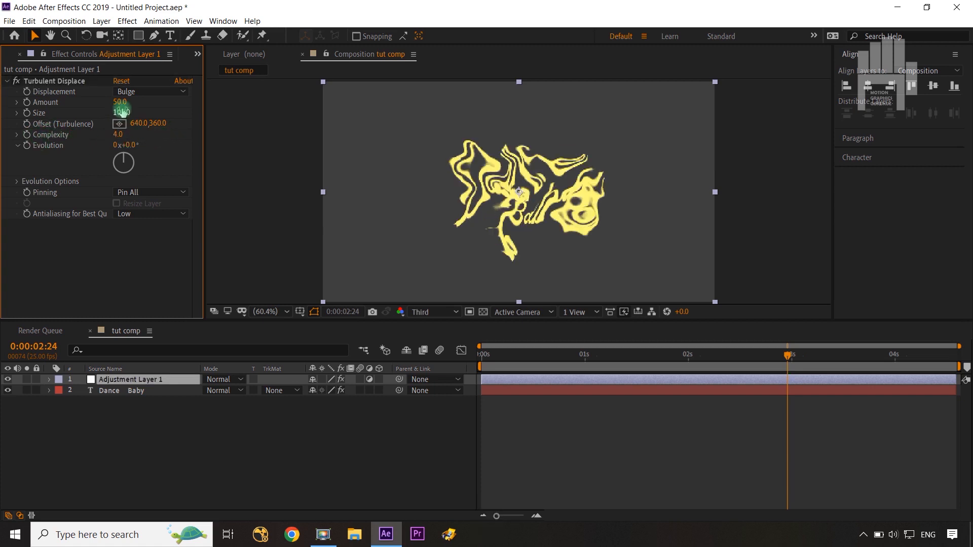
text(5)
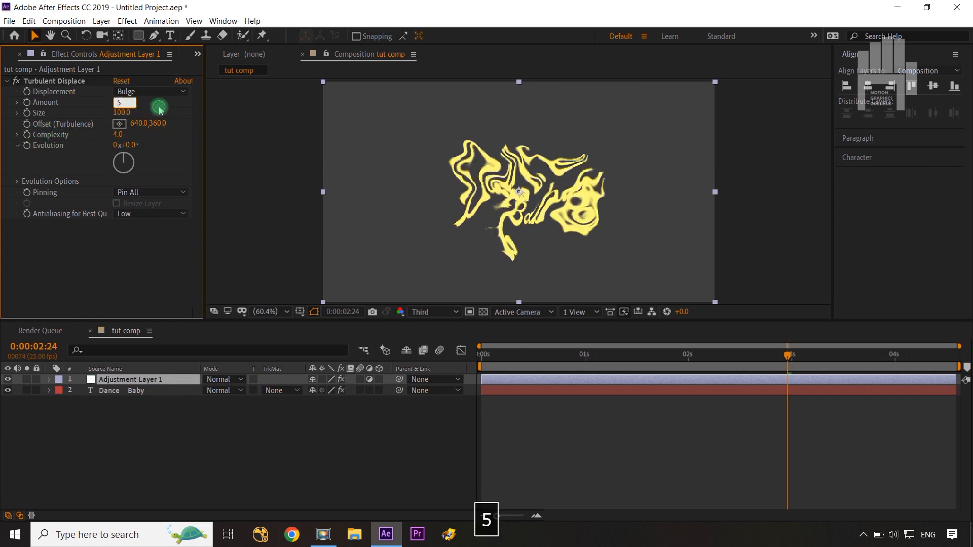
click(116, 113)
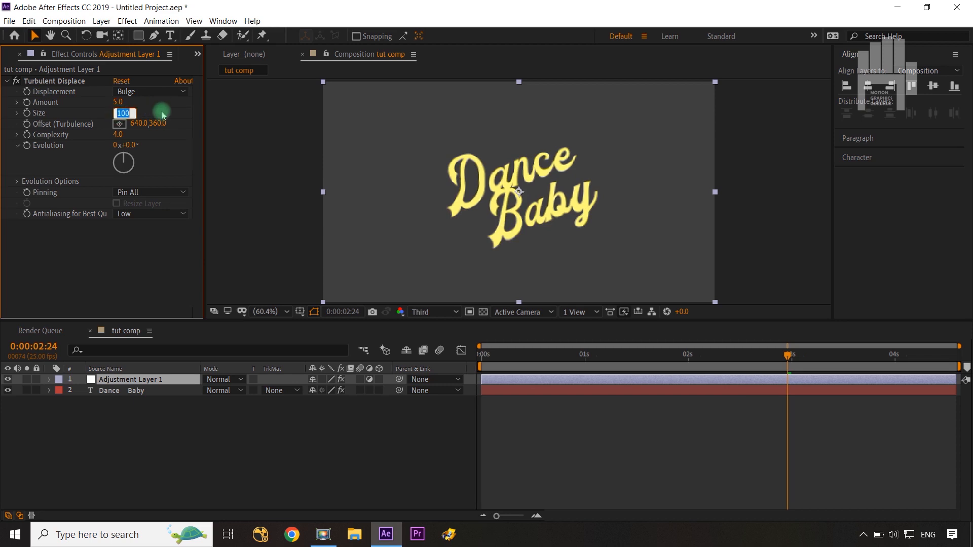
text(15)
click(194, 112)
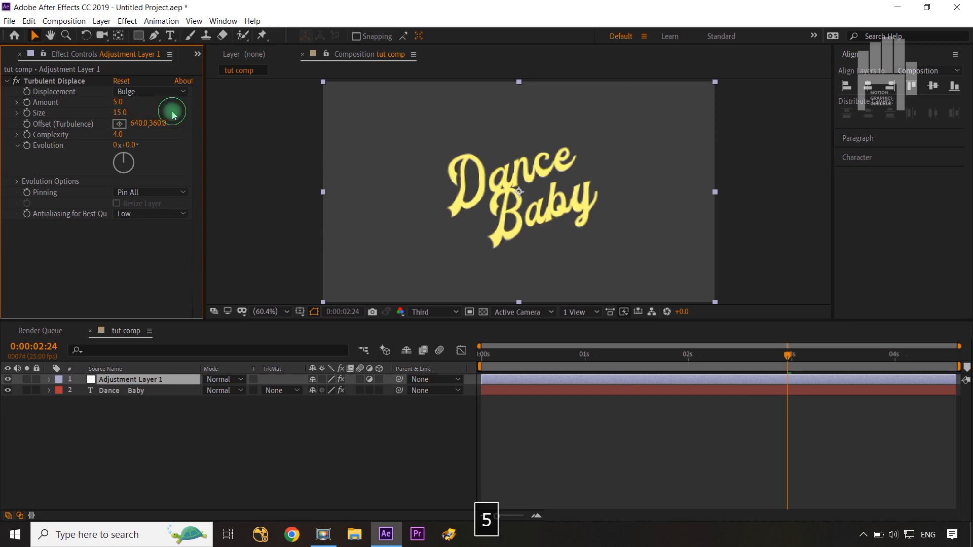
Step: Set the composition preview resolution to Full and inspect the roughened text edges up close
scroll(485, 214, up, 5)
scroll(486, 217, down, 2)
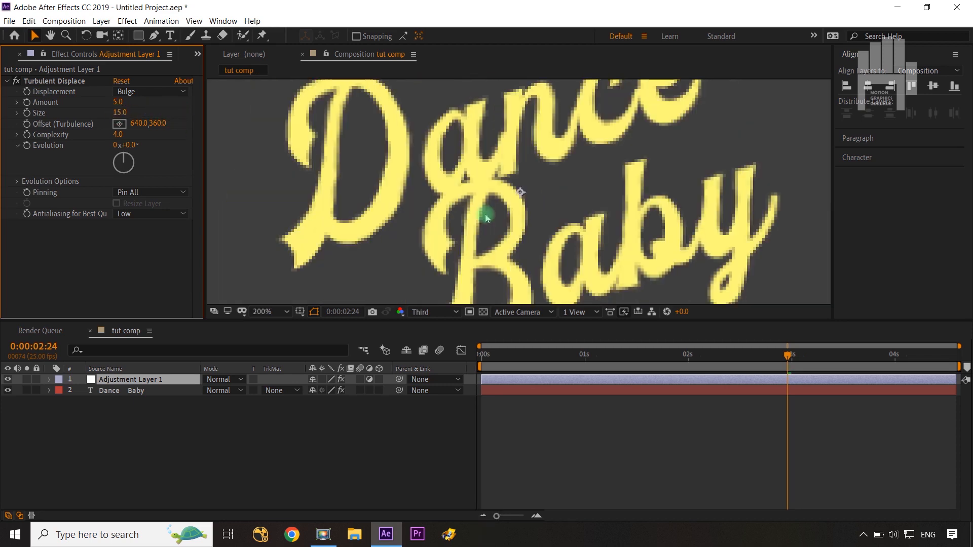
click(445, 313)
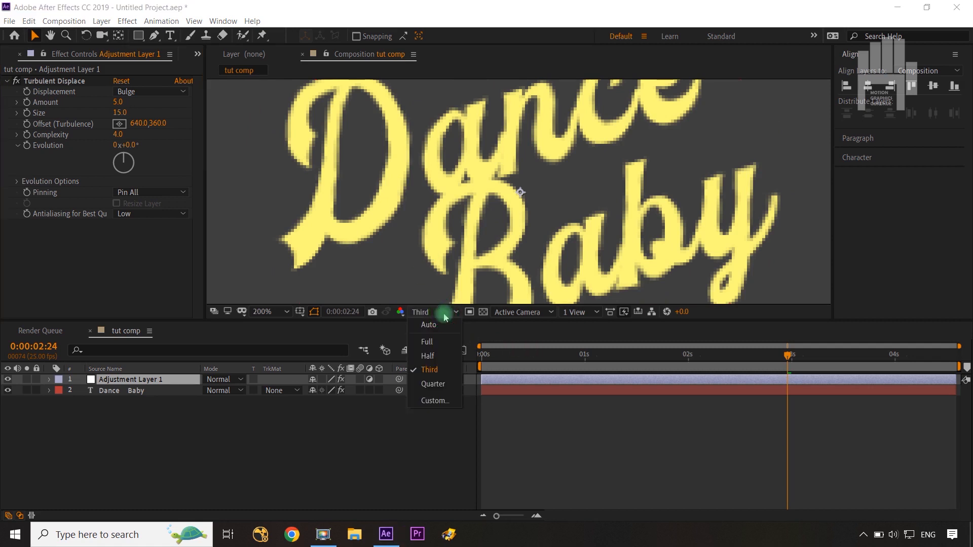
click(427, 341)
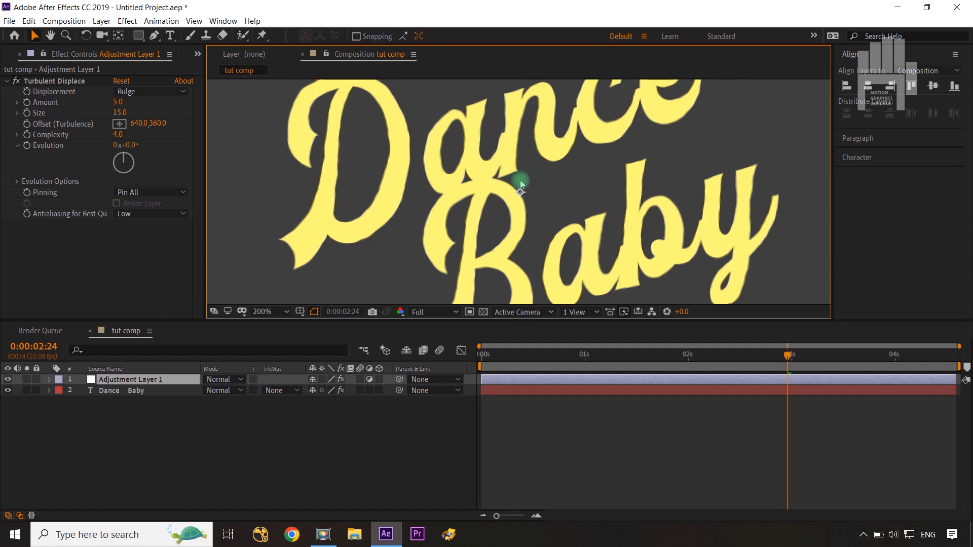
key(shift+slash)
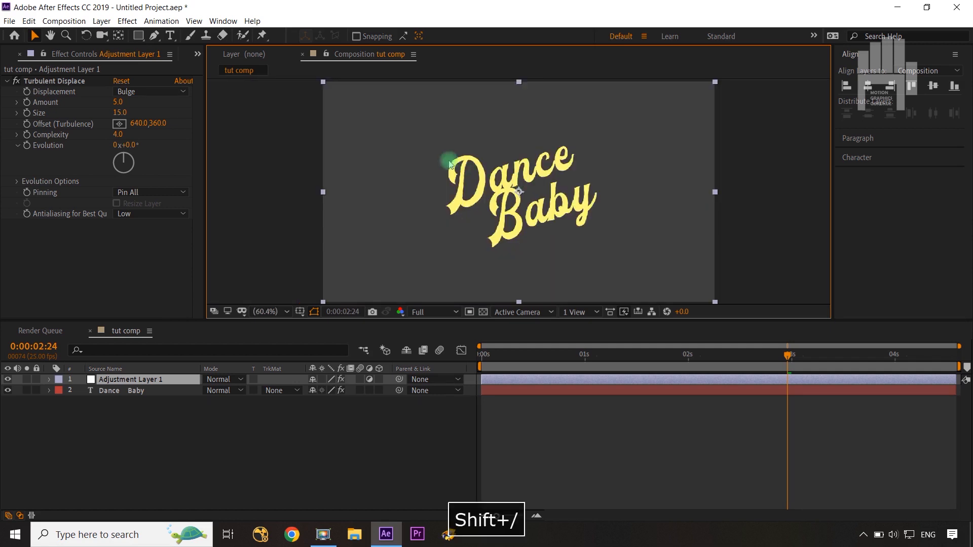
Step: Apply the Fast Box Blur effect to the adjustment layer with a Blur Radius of 4
click(127, 21)
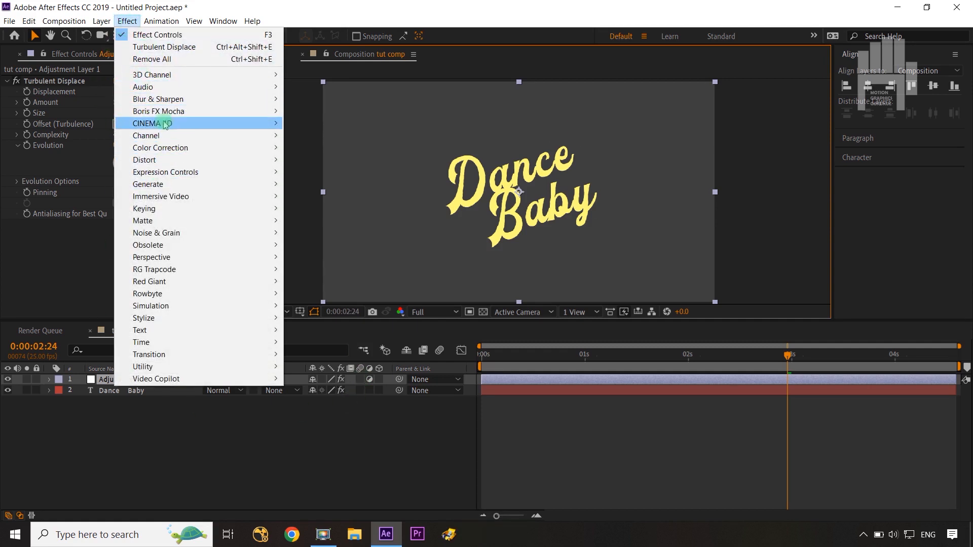
mouse_move(167, 99)
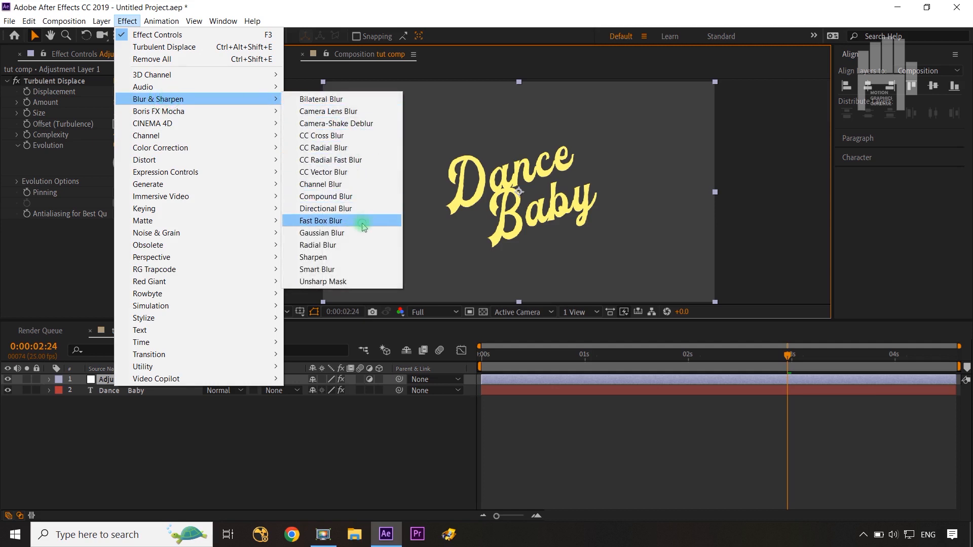
click(363, 227)
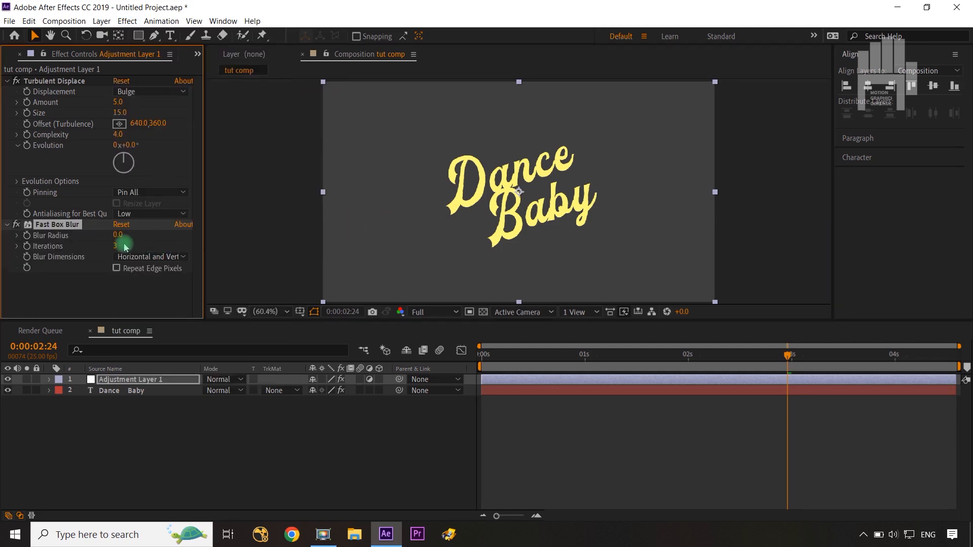
text(4)
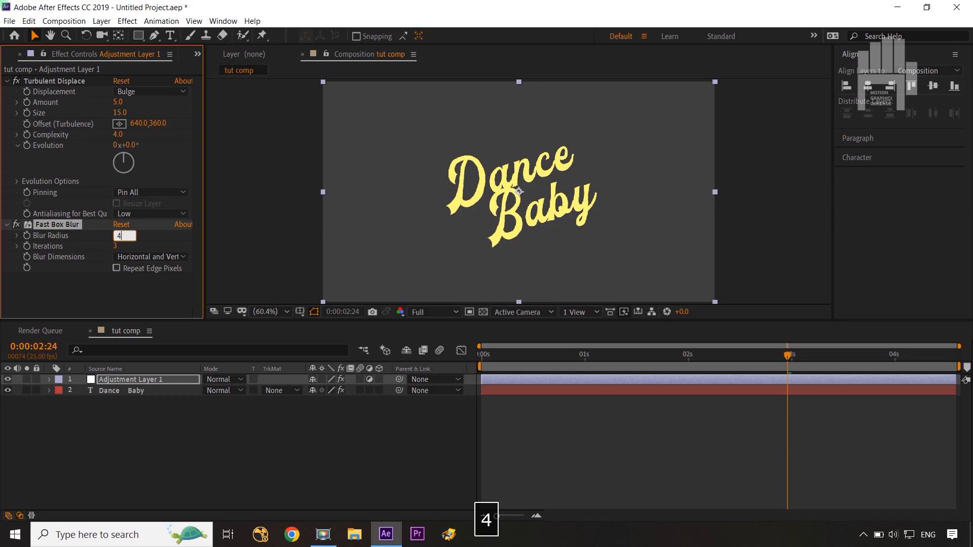
click(147, 289)
scroll(568, 215, up, 3)
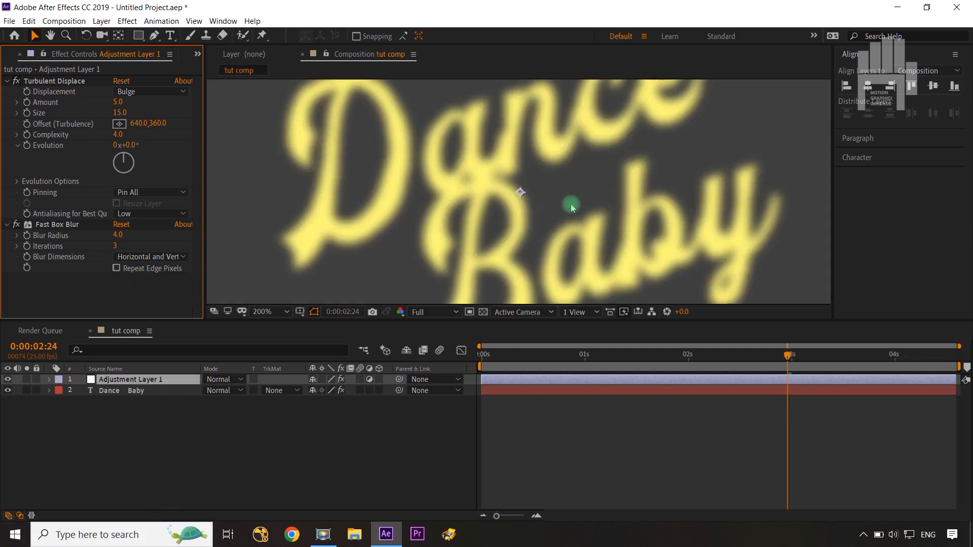
Step: Set the Fast Box Blur radius to 3 on the adjustment layer
click(117, 234)
text(3)
click(139, 302)
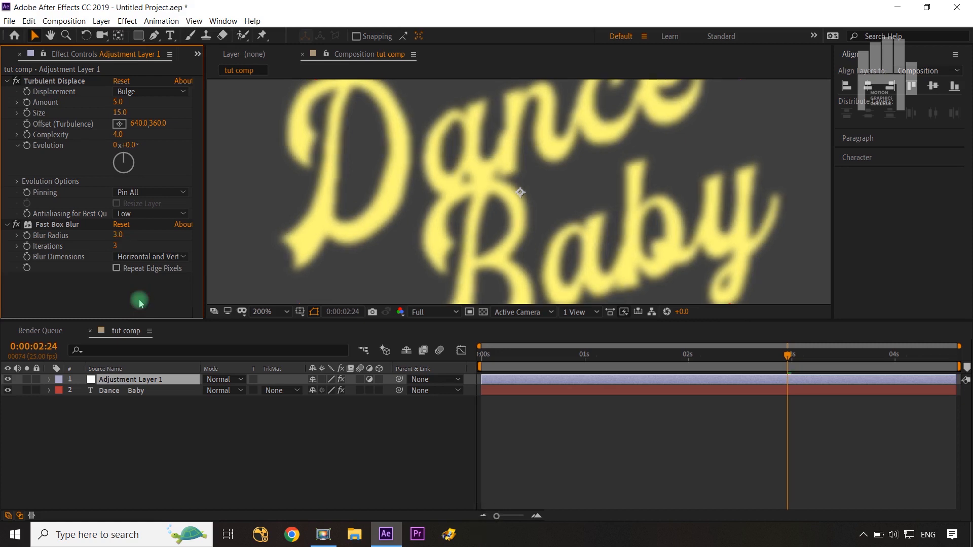
key(shift+slash)
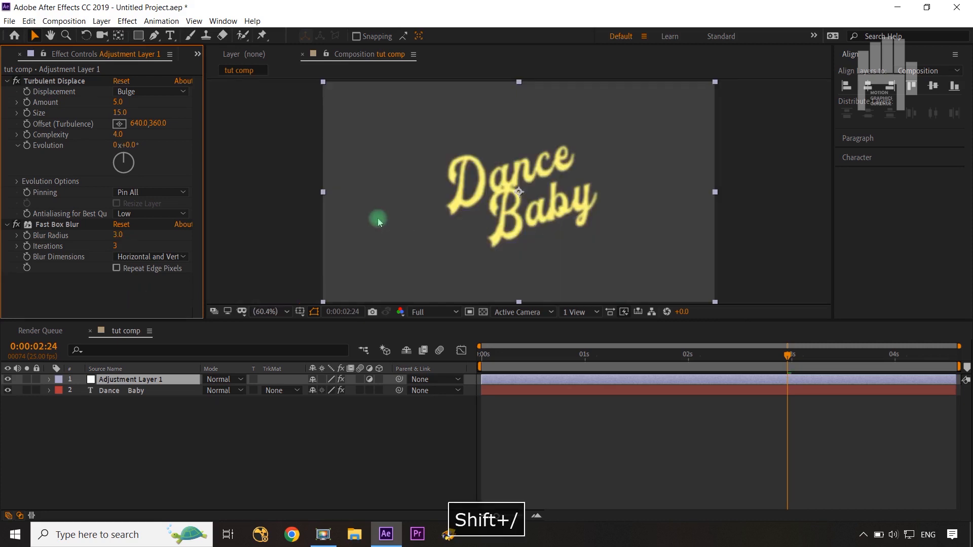
Step: Apply the CC Threshold effect to the adjustment layer and set its channel to Alpha
click(127, 20)
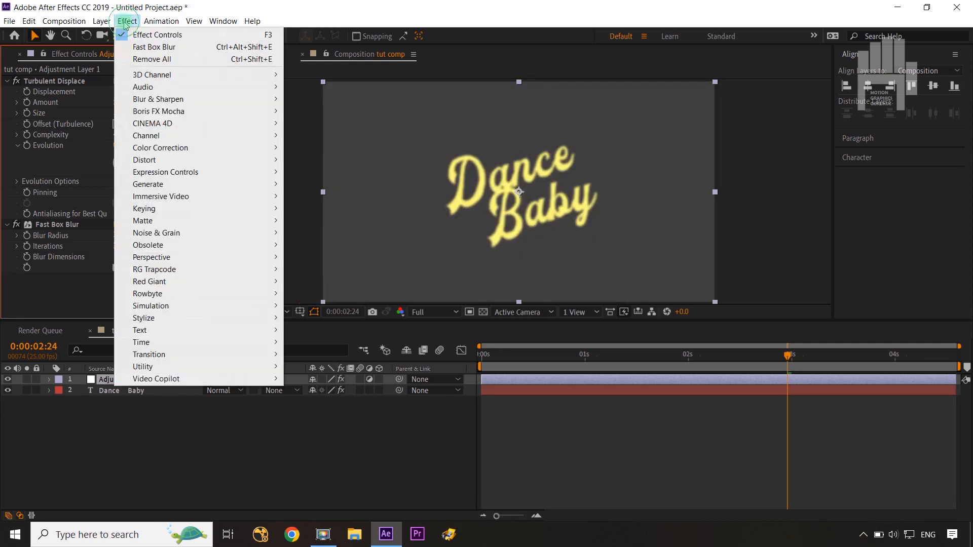
mouse_move(170, 323)
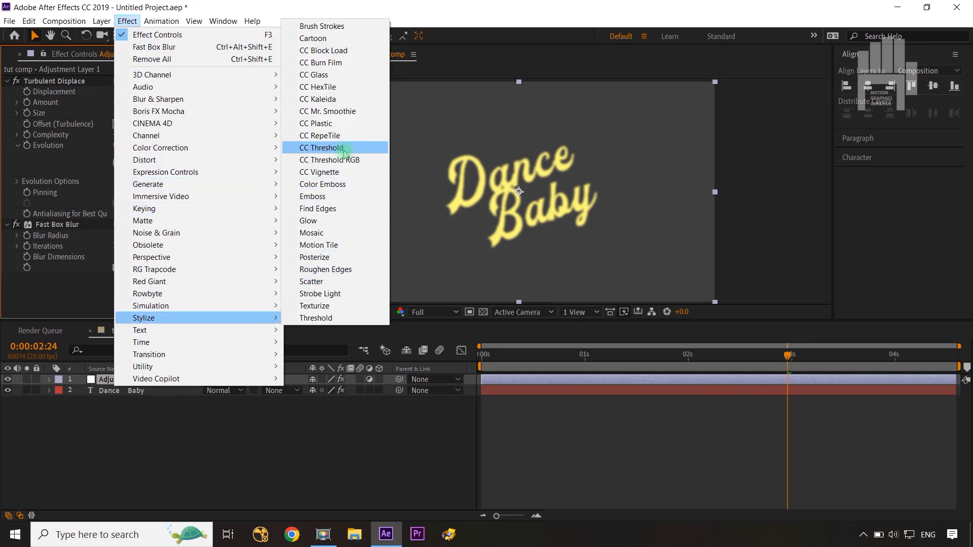
click(343, 148)
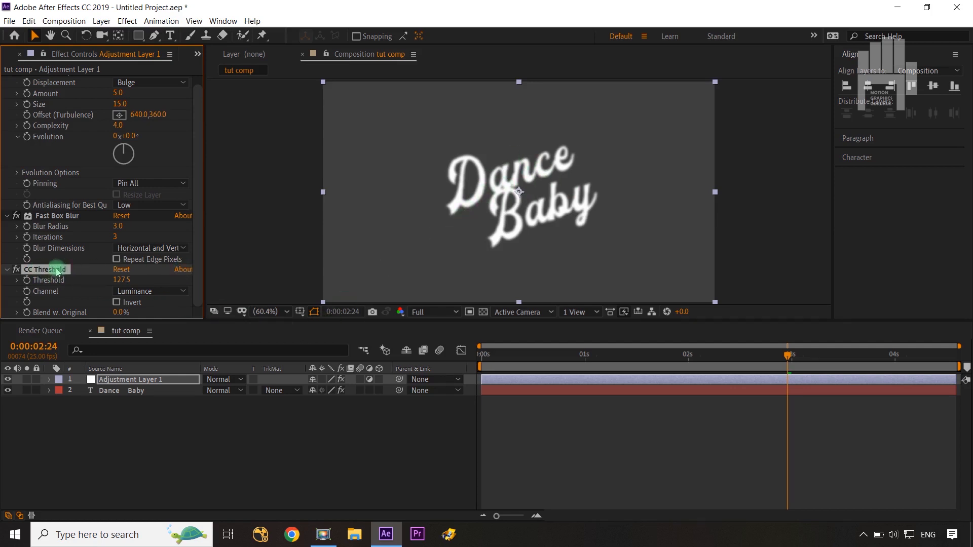
click(155, 291)
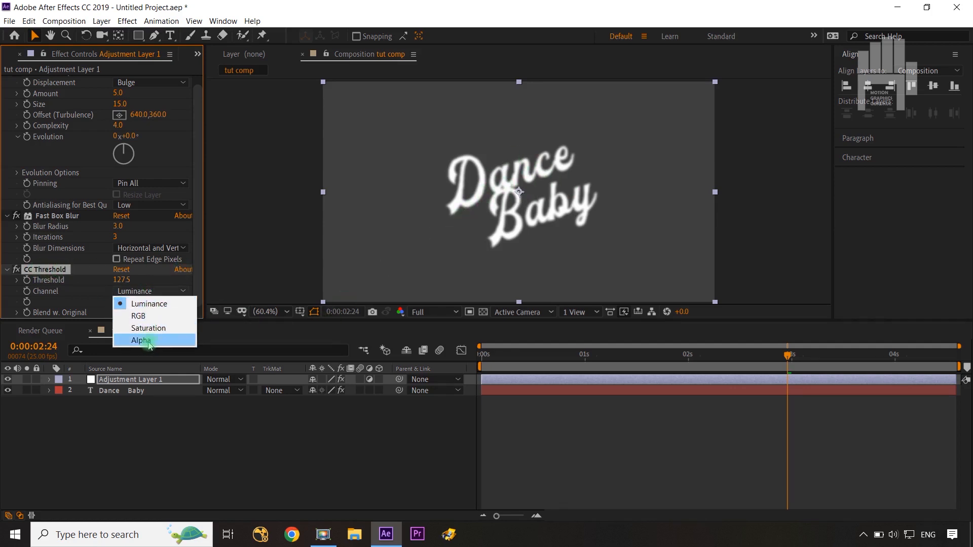
click(142, 340)
Step: Set the CC Threshold value to 115, judging the letter edges up close
key(period)
key(period)
key(period)
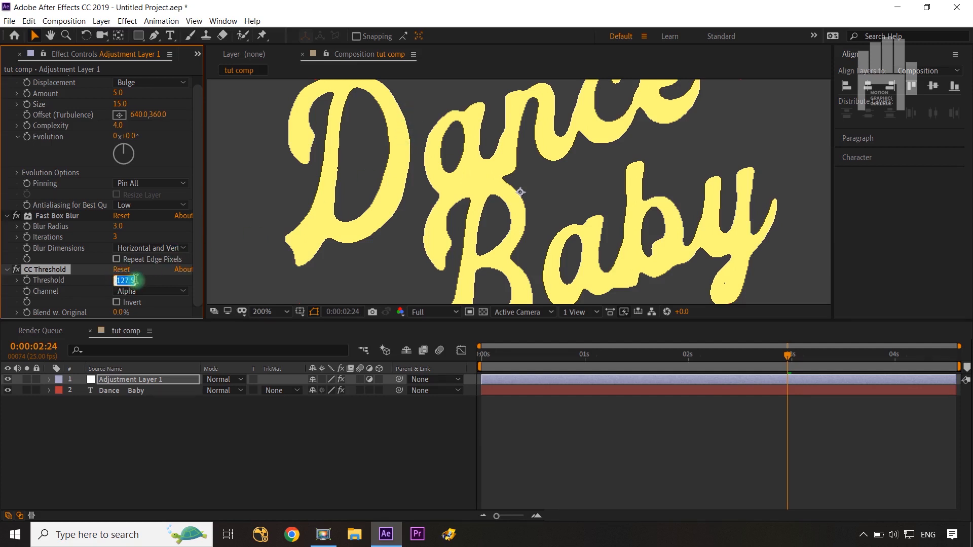
text(110)
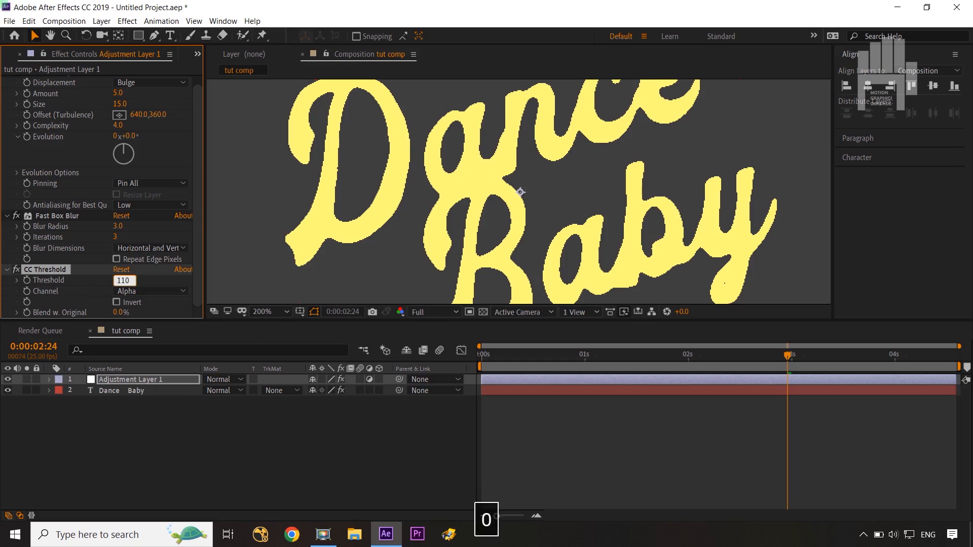
key(BackSpace)
text(5)
click(152, 282)
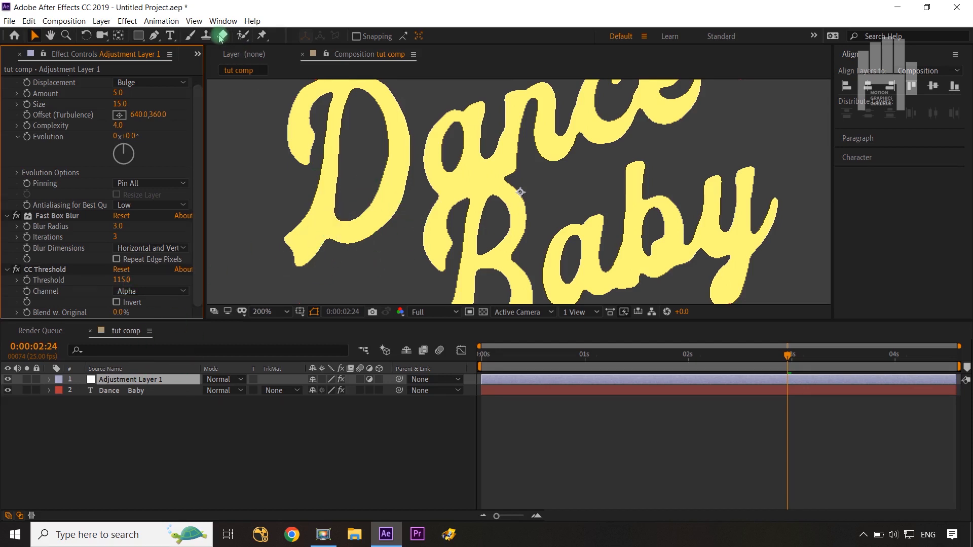
Step: Apply the Roughen Edges effect to the adjustment layer with a Fractal Influence of 0
click(126, 21)
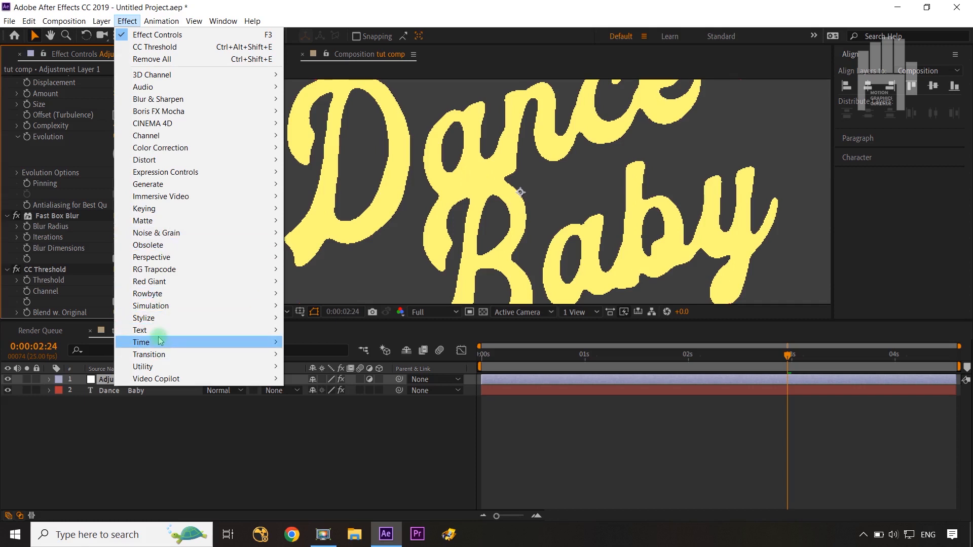
mouse_move(161, 319)
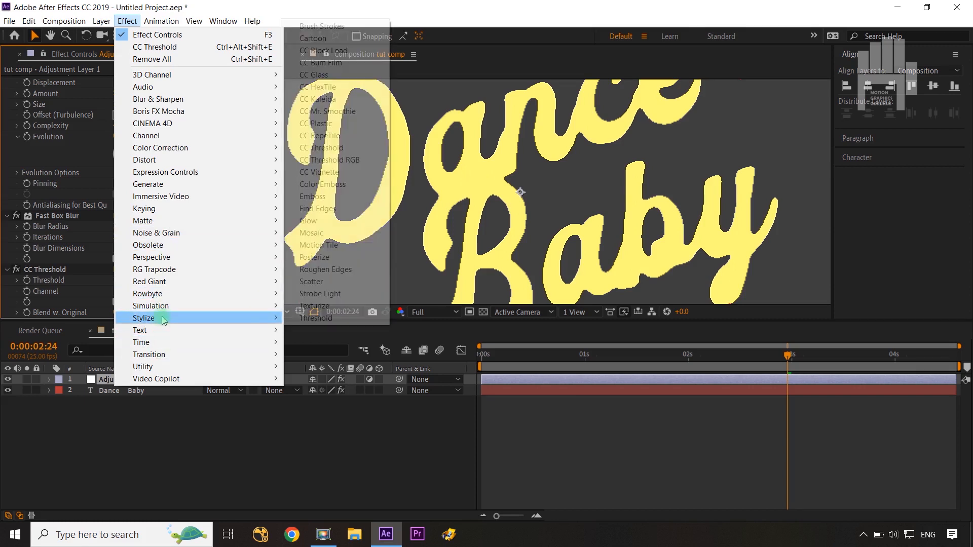
click(354, 270)
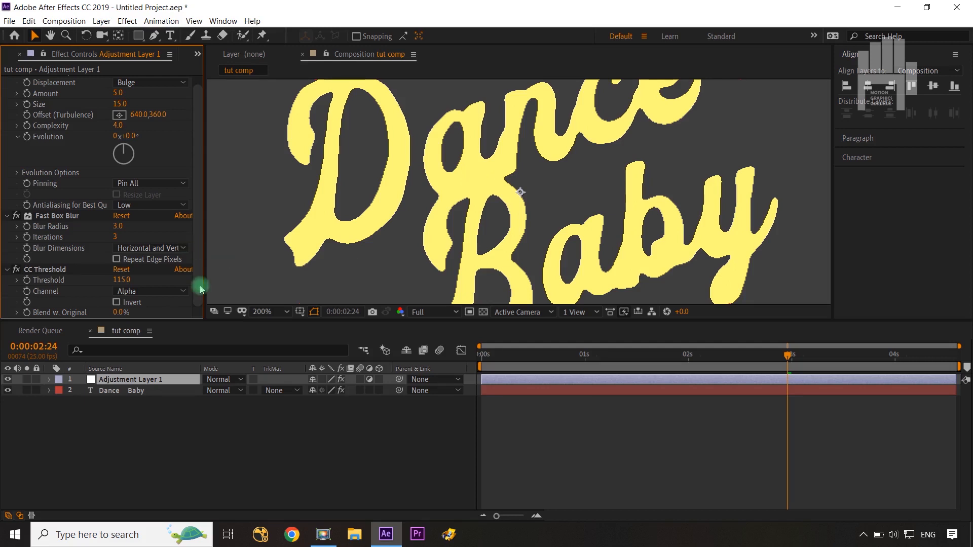
scroll(201, 289, down, 5)
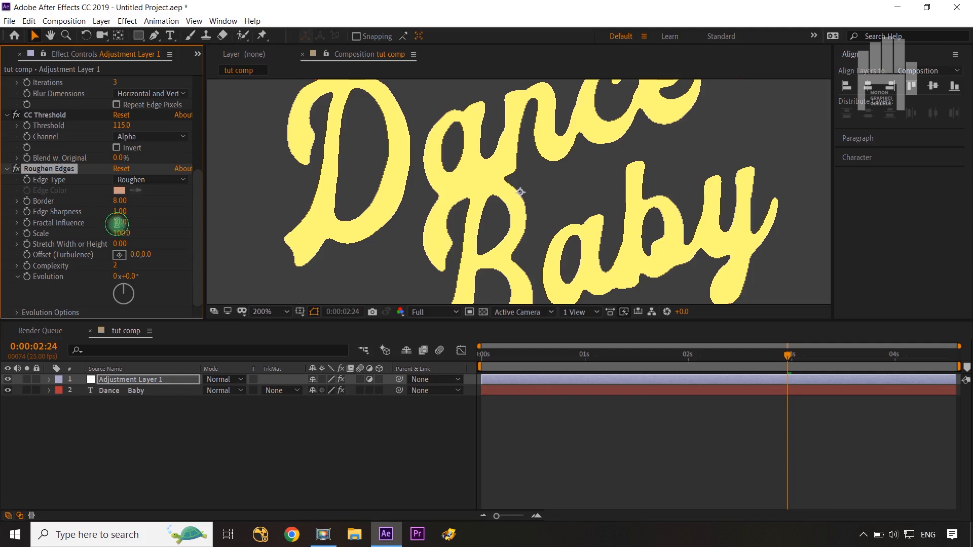
text(0)
click(169, 223)
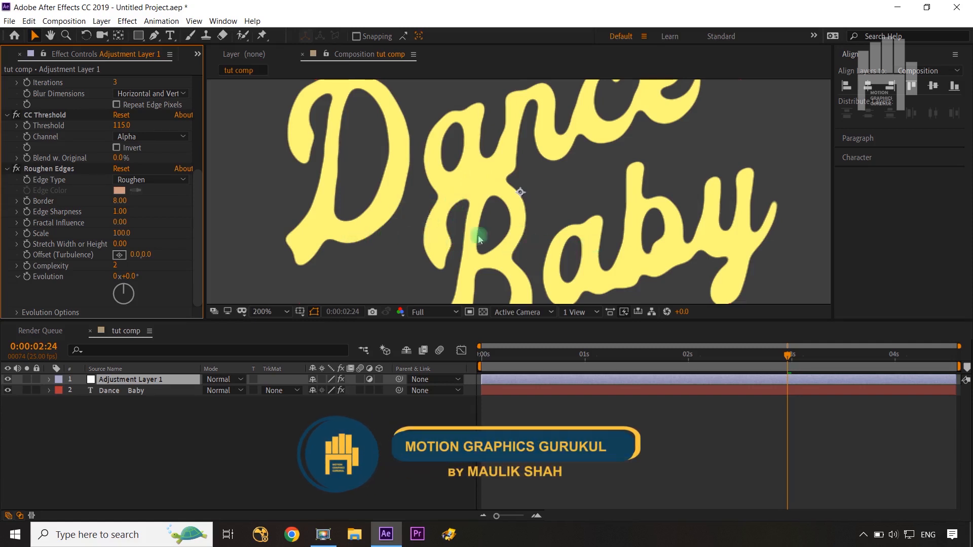
key(comma)
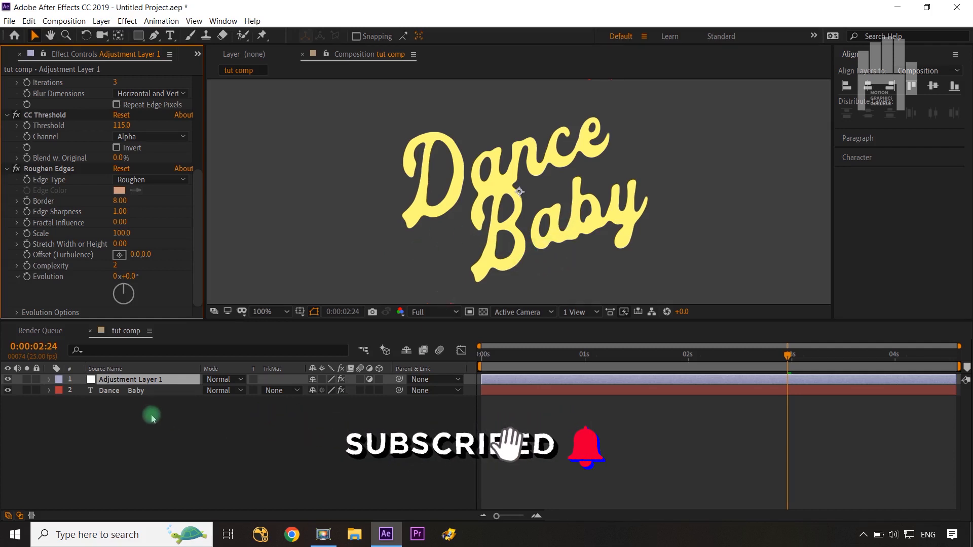
Step: Duplicate the adjustment layer and the text layer, and place the text copy directly beneath the topmost adjustment layer
click(136, 390)
ctrl+click(139, 381)
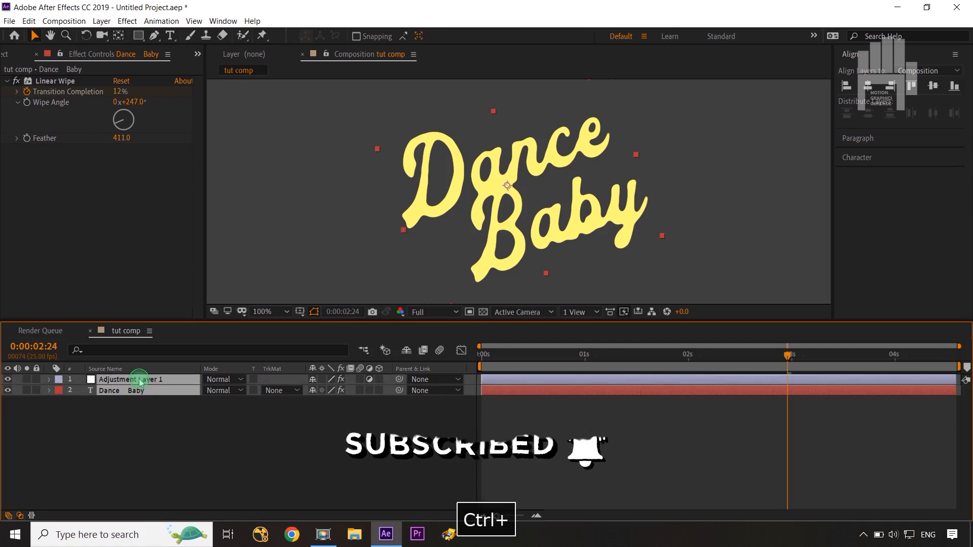
key(ctrl+d)
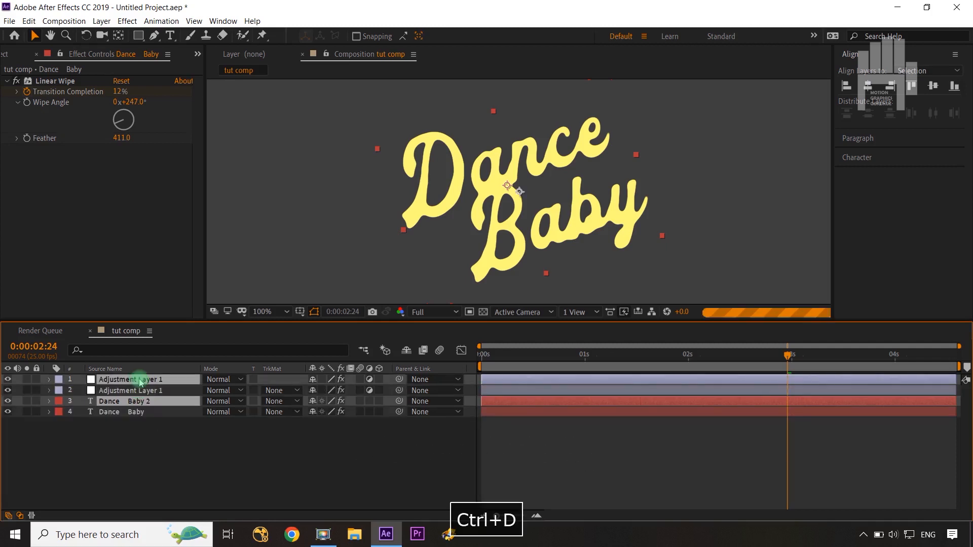
drag(152, 400, 150, 390)
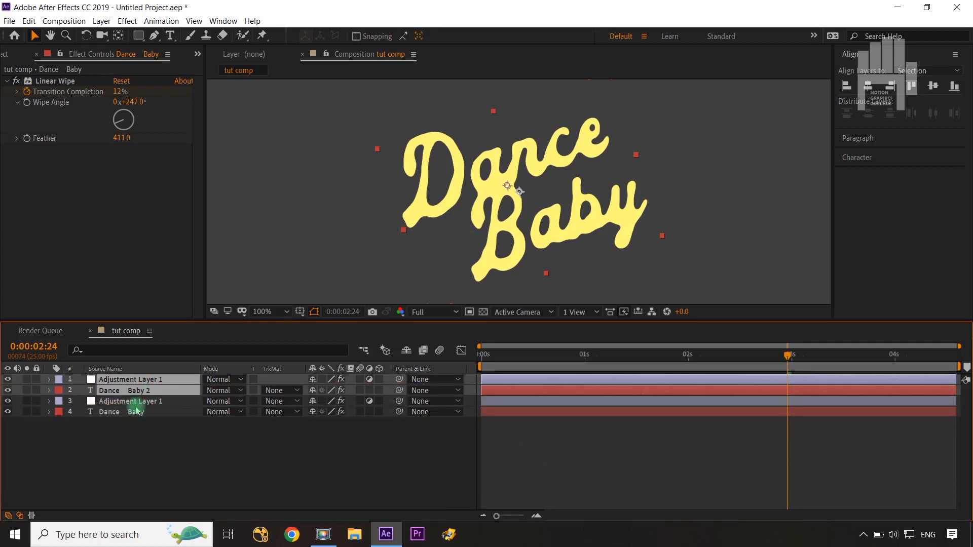
Step: Pre-compose the lower adjustment layer and the original text layer as "fill text" and hide the resulting precomp
click(135, 411)
ctrl+click(135, 402)
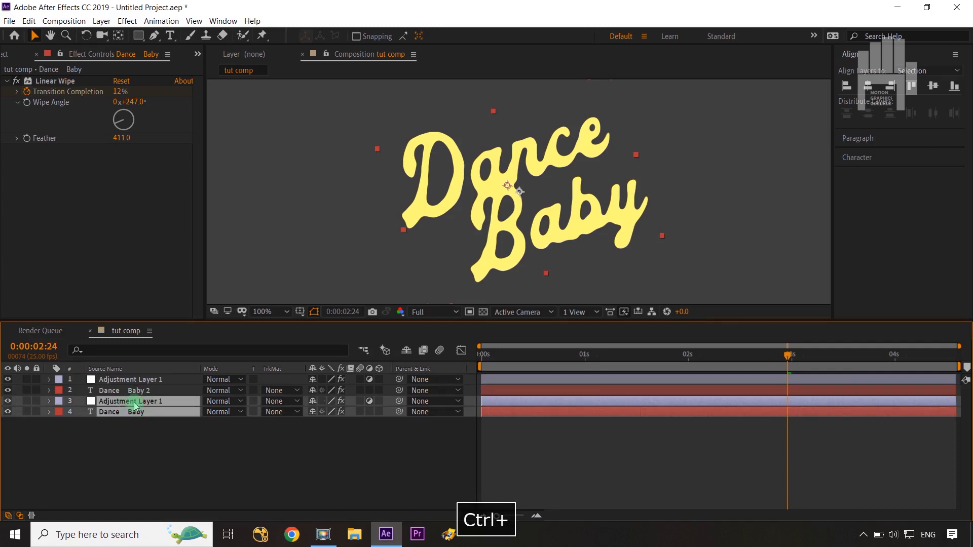
key(ctrl+shift+c)
text(fi)
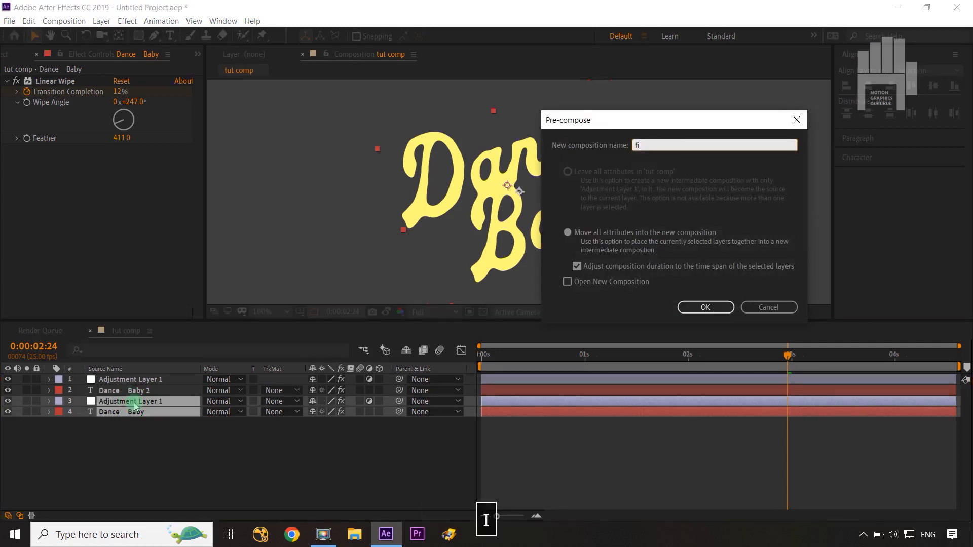
text(ll text)
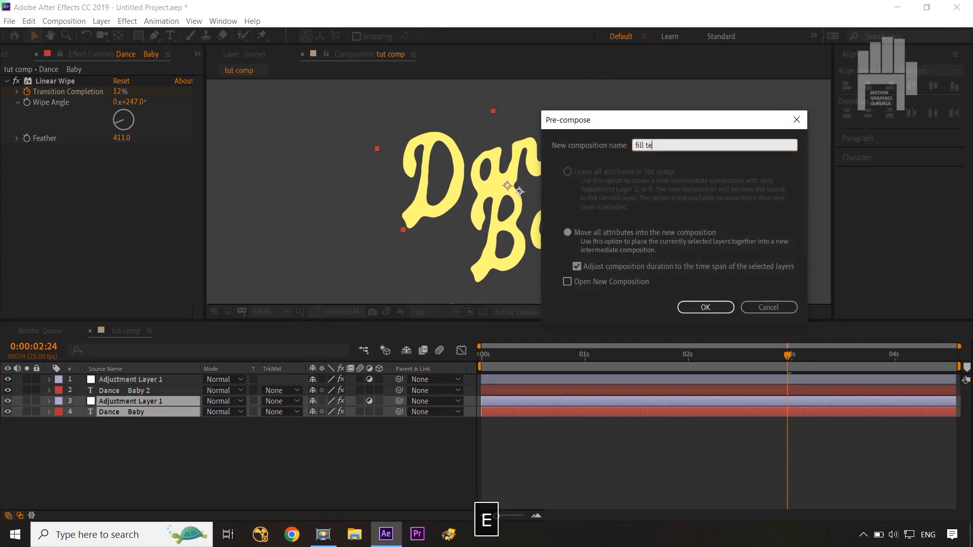
click(705, 307)
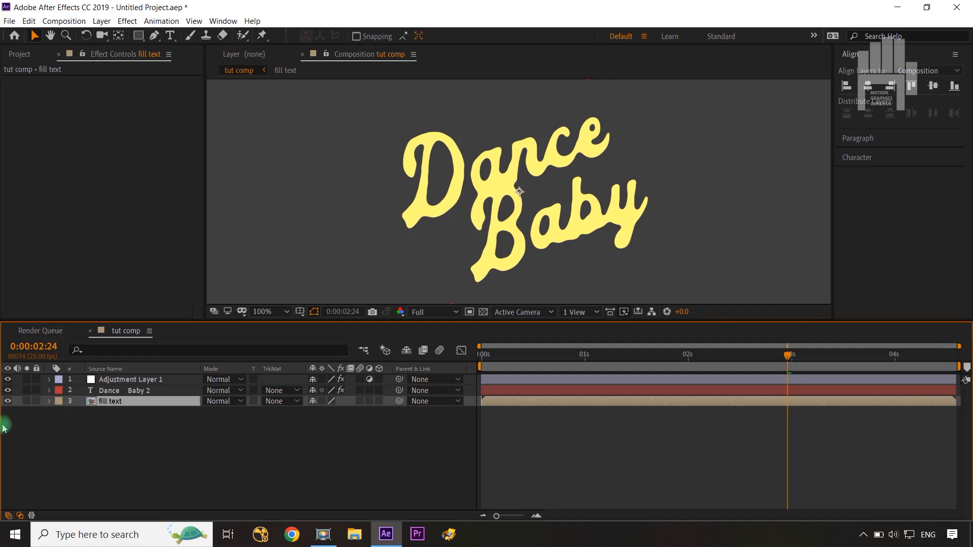
Step: Create shapes from the duplicated Dance Baby text layer and delete the text layer they were made from
click(125, 391)
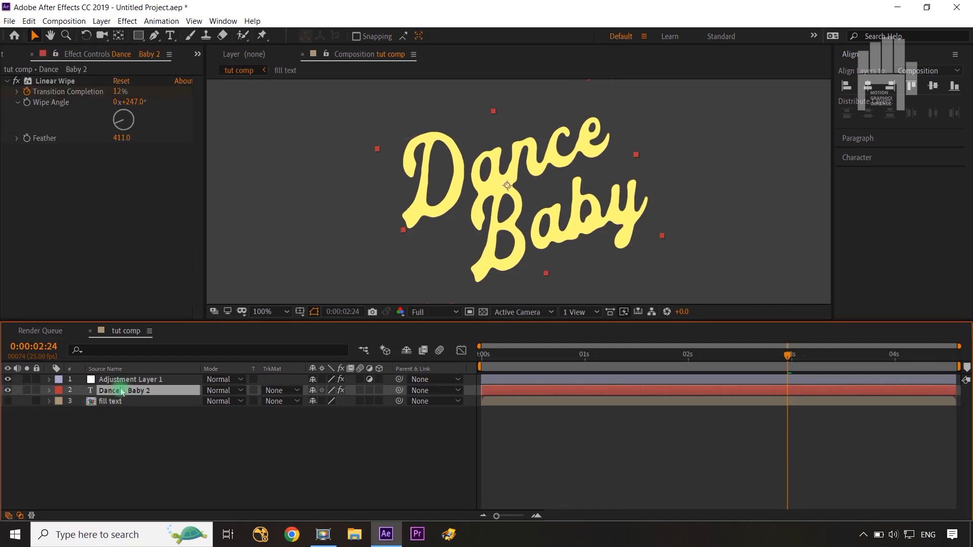
right_click(128, 393)
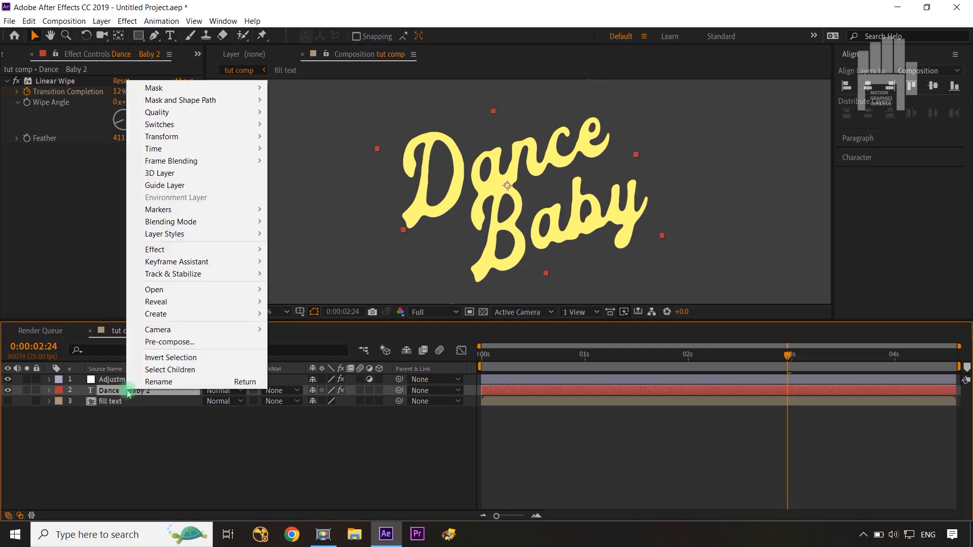
mouse_move(181, 314)
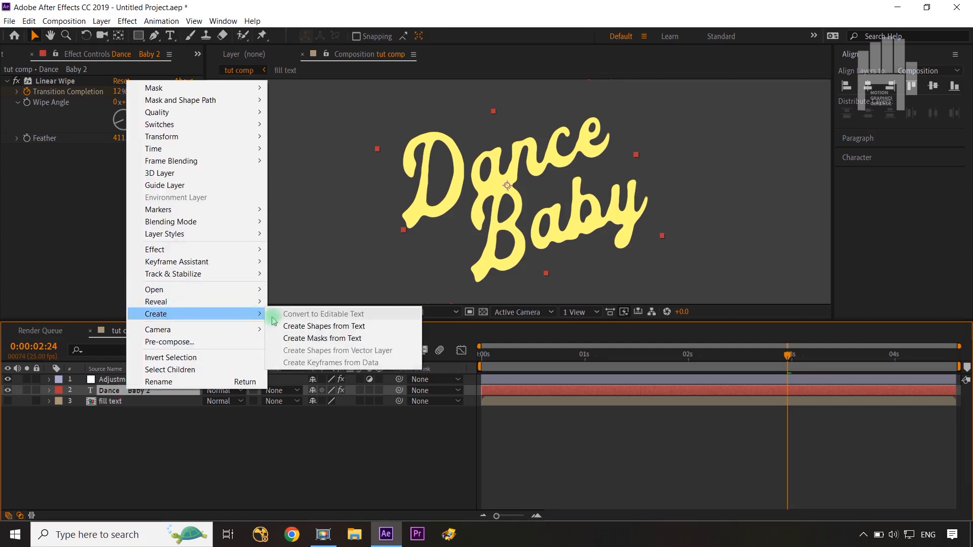
click(304, 326)
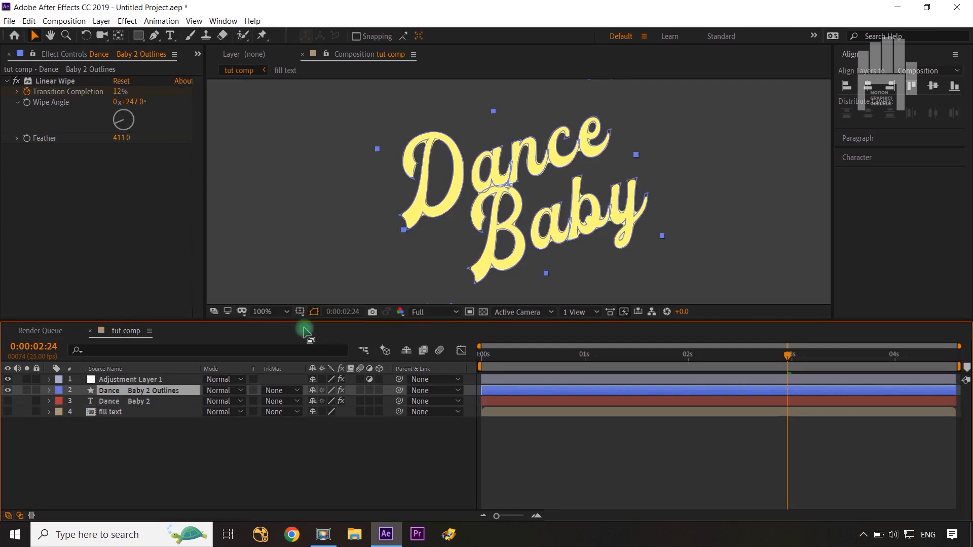
click(128, 401)
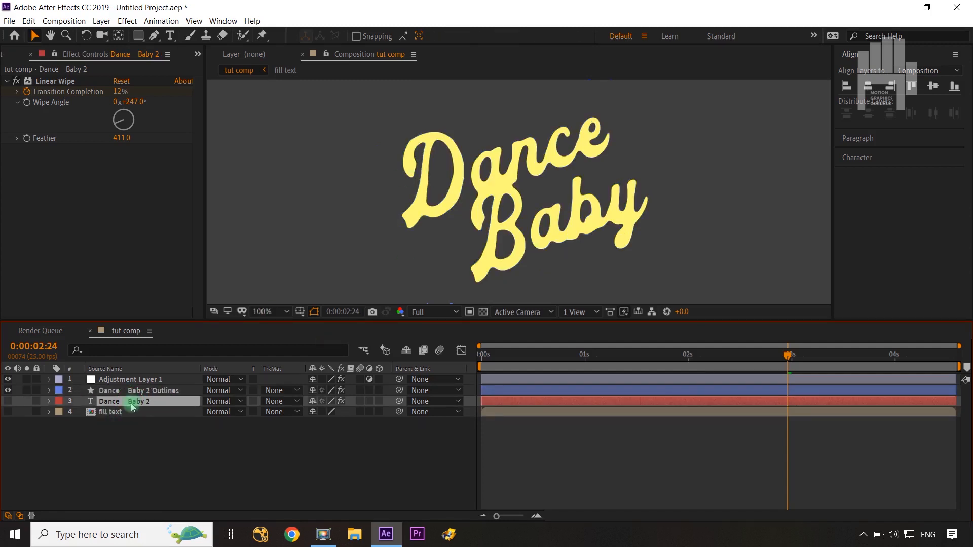
key(Delete)
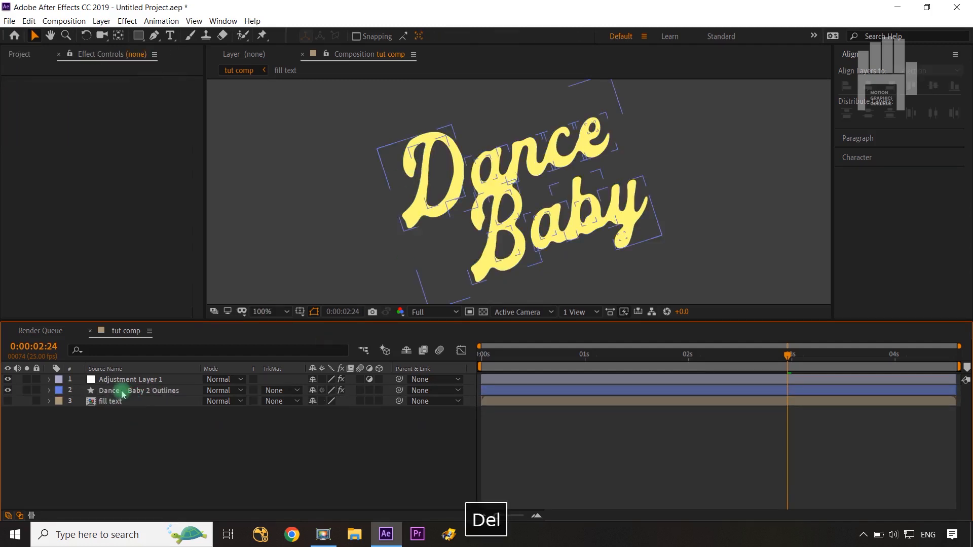
Step: Filter the Dance Baby 2 Outlines layer's properties by "fill" and delete Fill 1 from every letter group
click(124, 392)
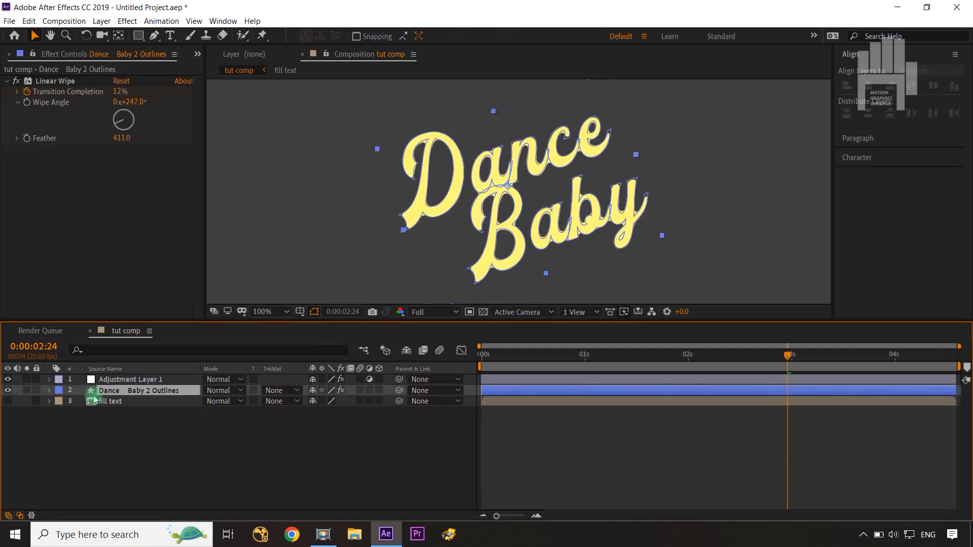
click(116, 351)
text(fill)
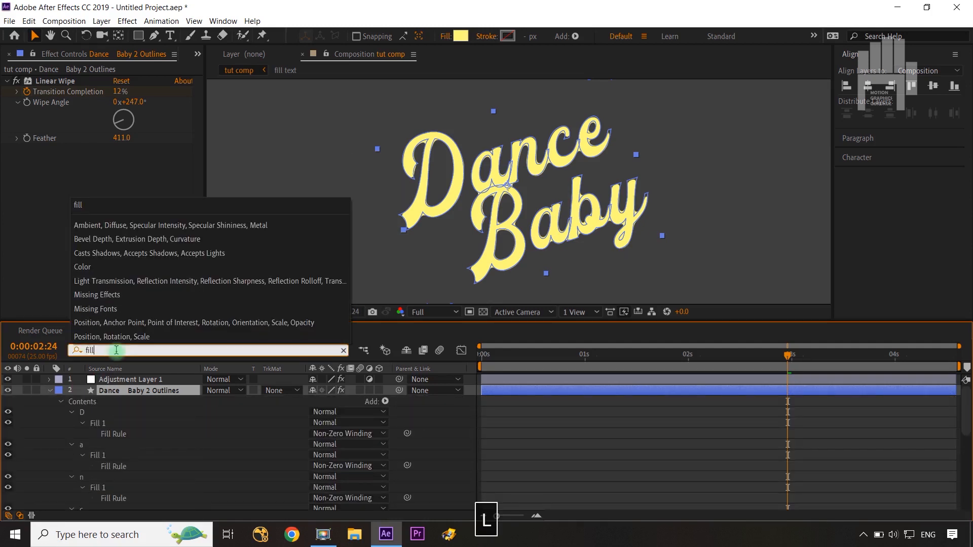
click(96, 423)
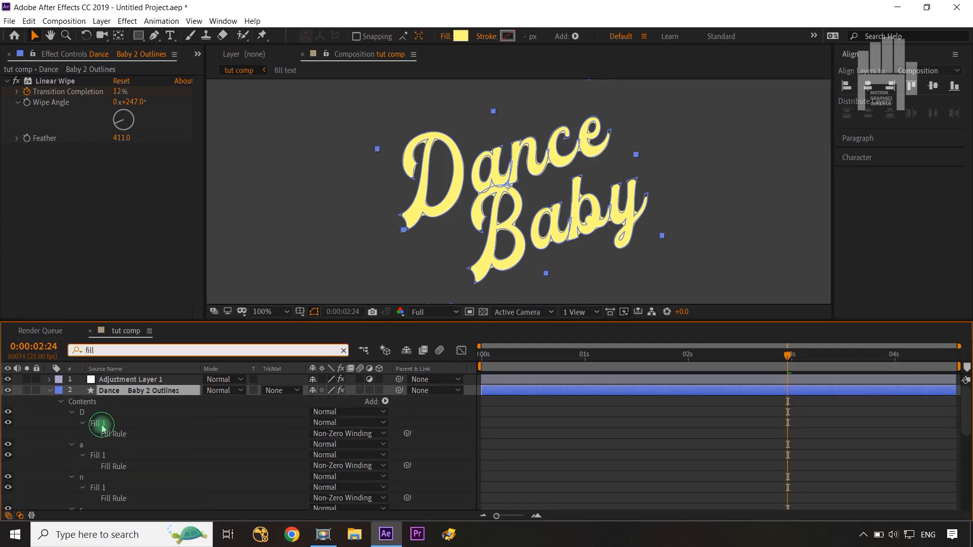
ctrl+click(98, 455)
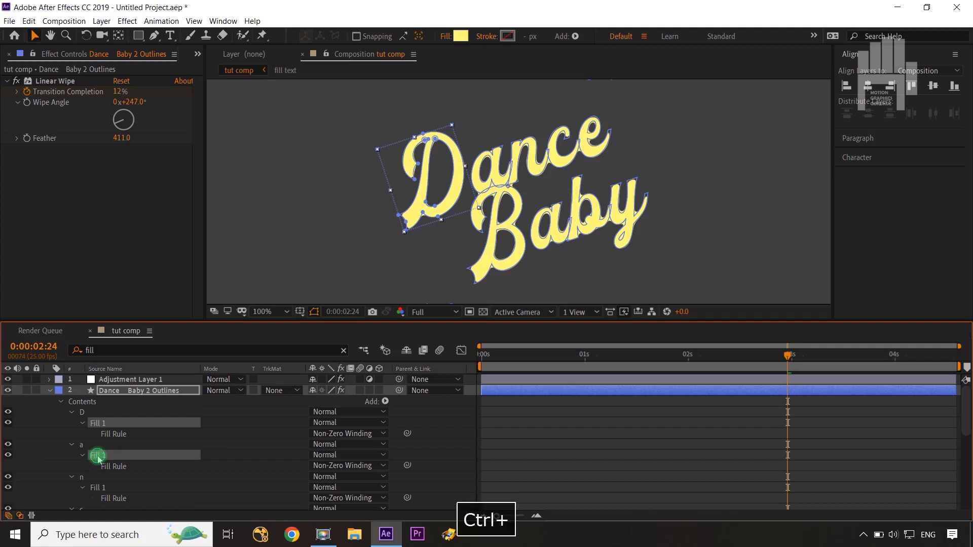
ctrl+click(98, 487)
scroll(147, 487, down, 3)
ctrl+click(96, 412)
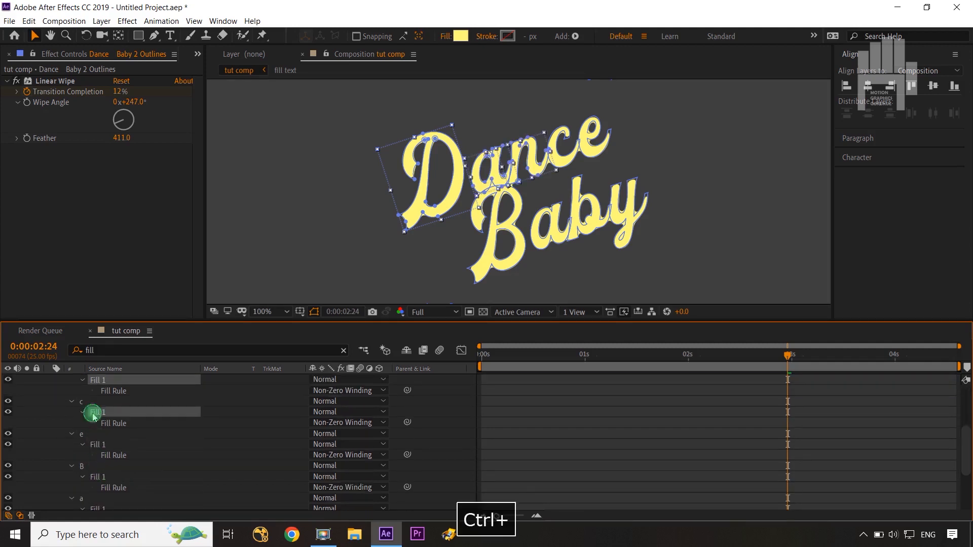
ctrl+click(98, 444)
ctrl+click(98, 476)
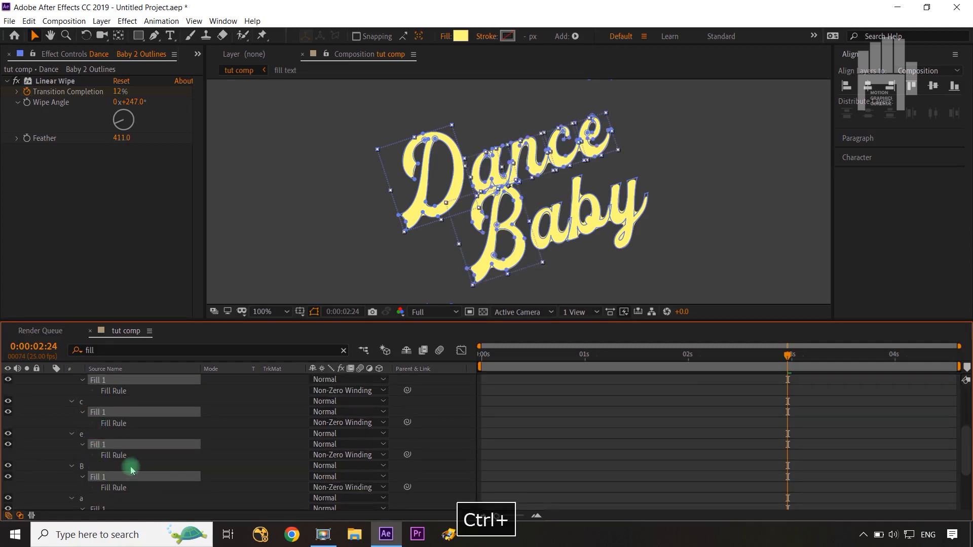
scroll(130, 466, down, 2)
ctrl+click(95, 456)
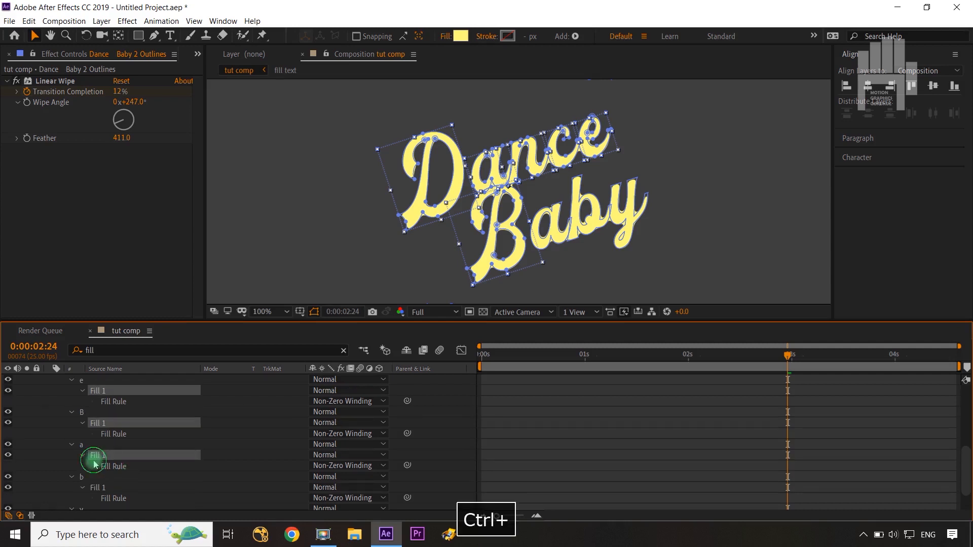
ctrl+click(99, 488)
key(Delete)
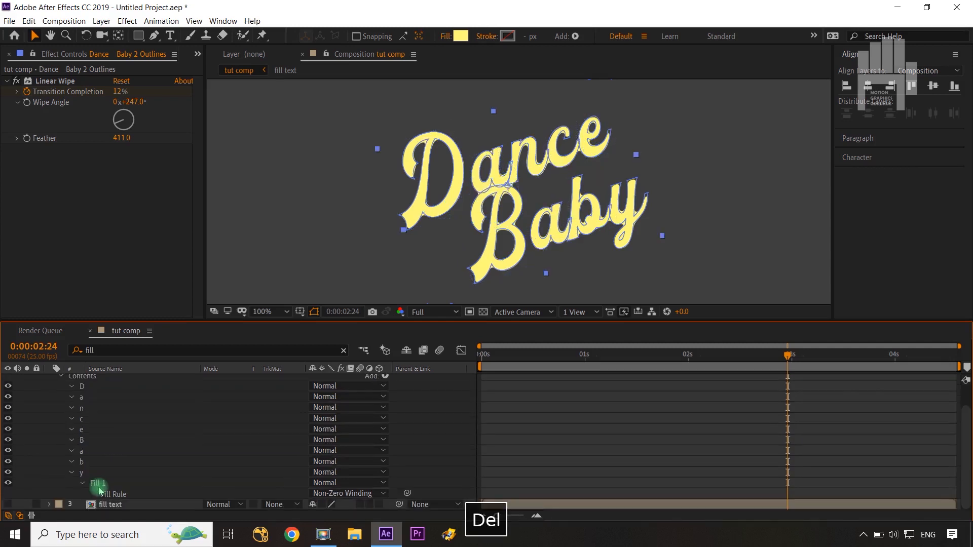
click(99, 483)
key(Delete)
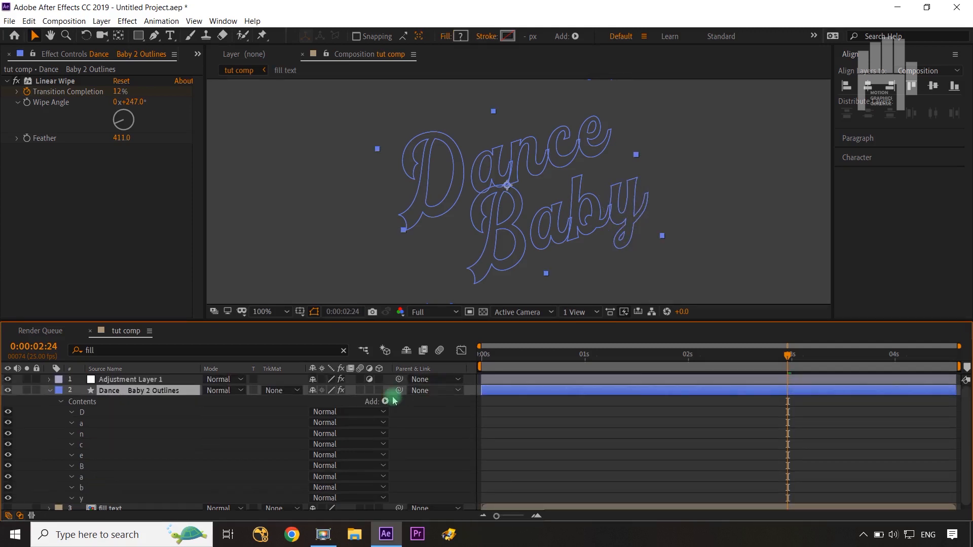
Step: Add a stroke to the Dance Baby 2 Outlines layer's contents and set its width to 90
click(385, 402)
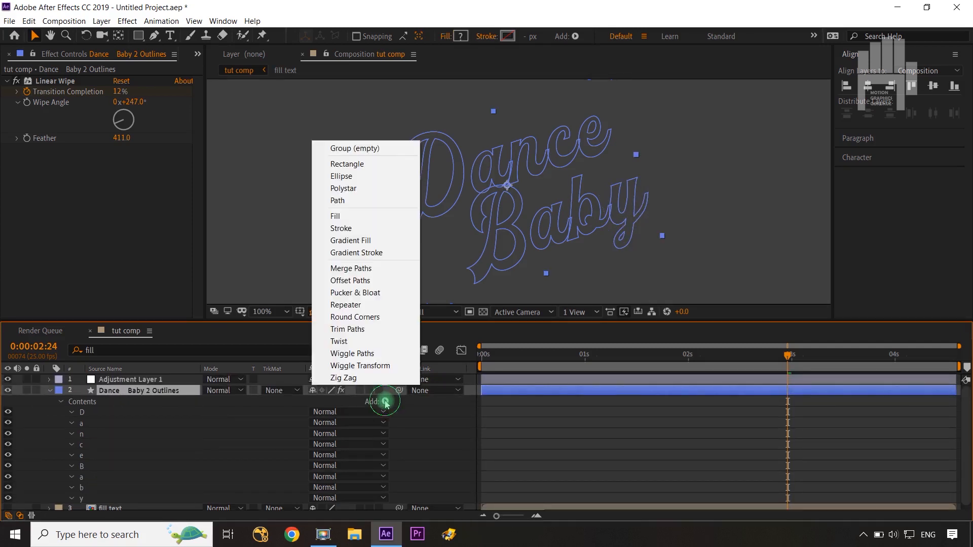
click(359, 232)
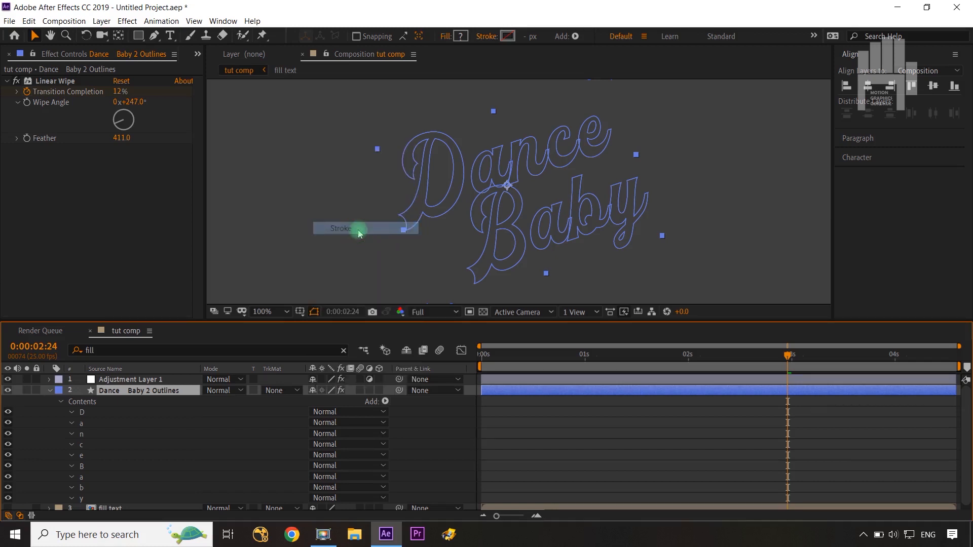
scroll(244, 436, down, 1)
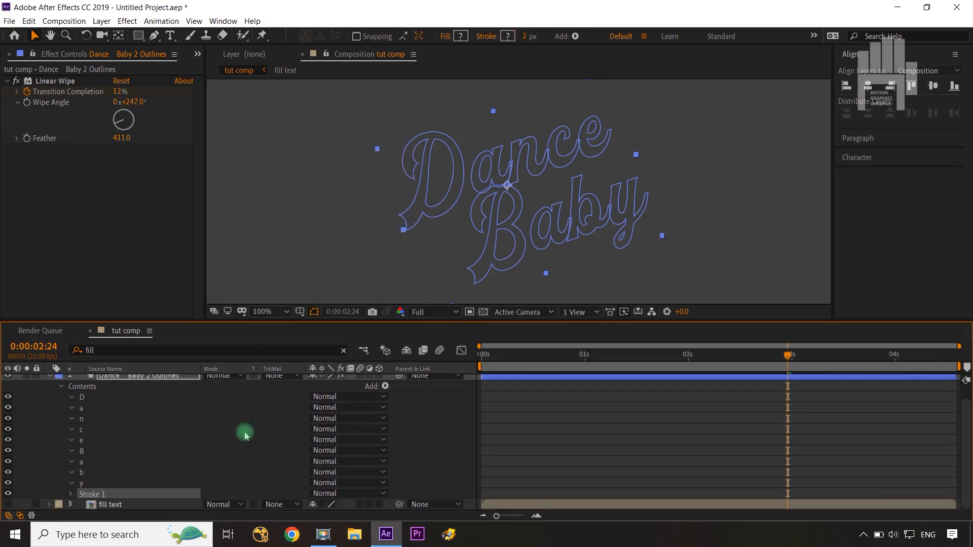
click(71, 495)
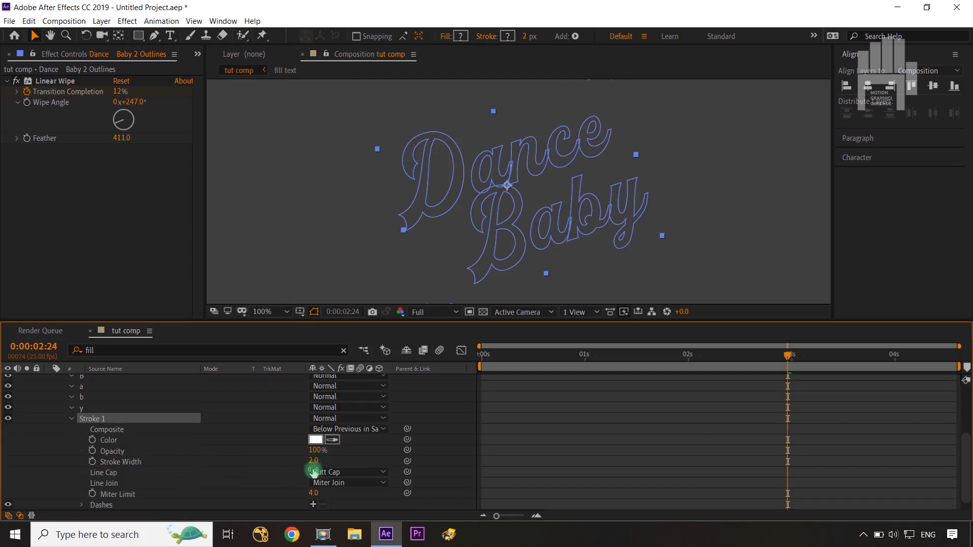
drag(315, 462, 364, 459)
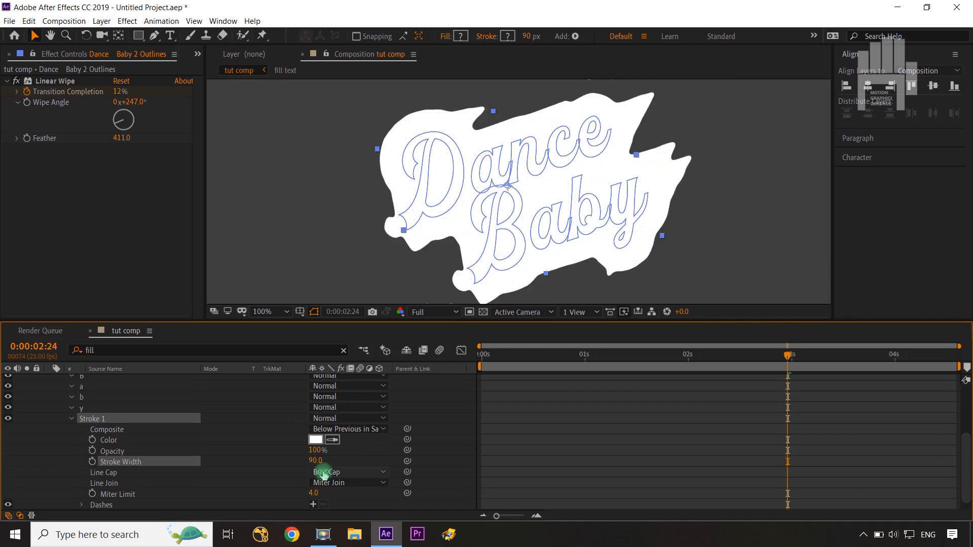
Step: Change the stroke colour to black (000000) and reduce the stroke width to 44
click(317, 441)
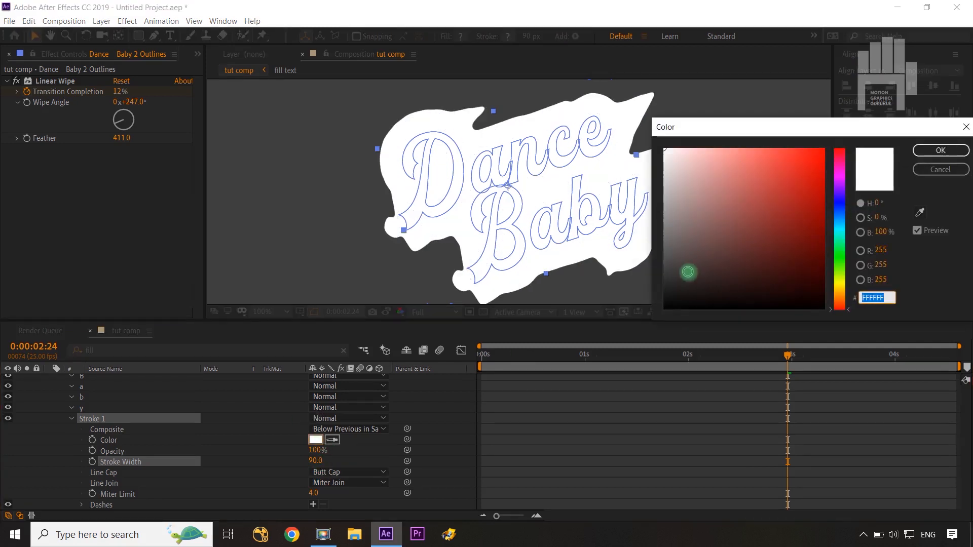
drag(688, 272, 647, 317)
click(941, 150)
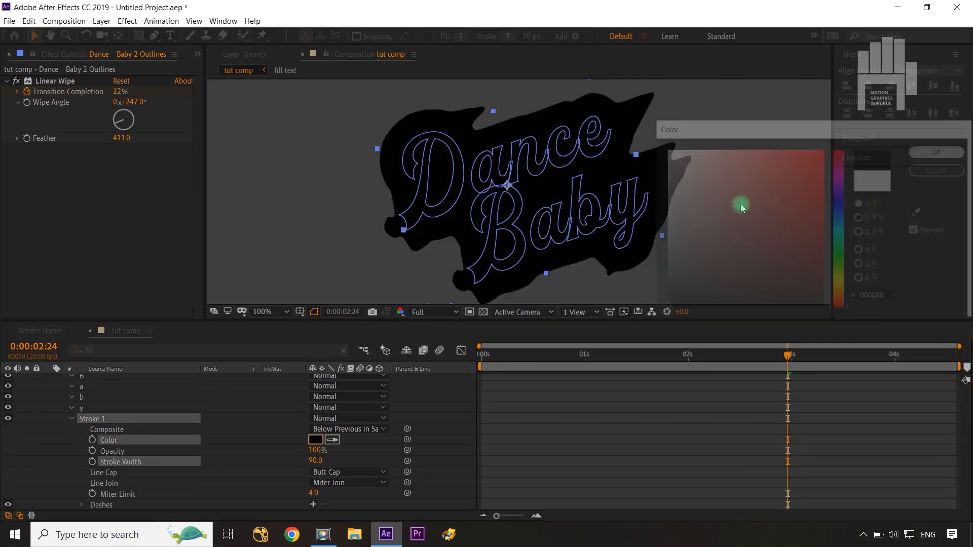
click(421, 439)
click(442, 425)
click(237, 458)
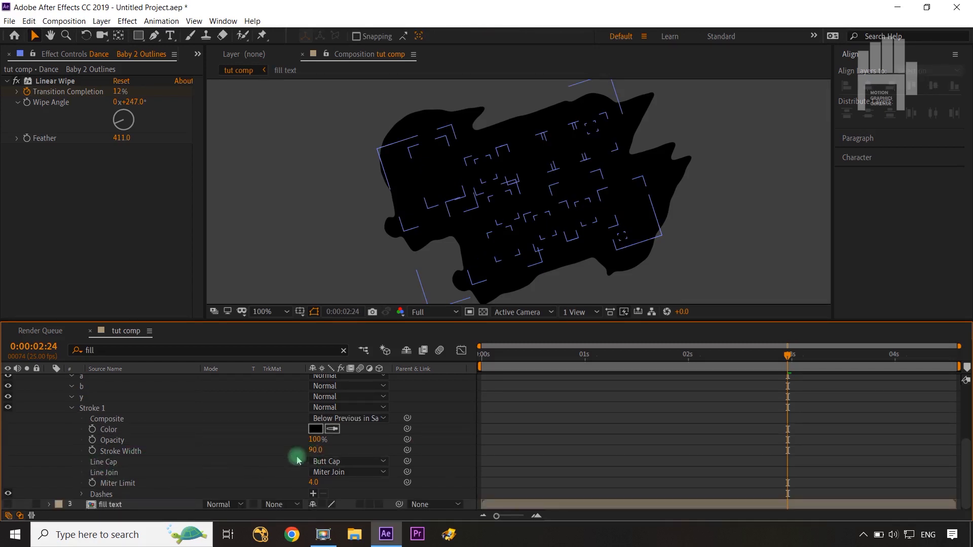
drag(315, 450, 288, 454)
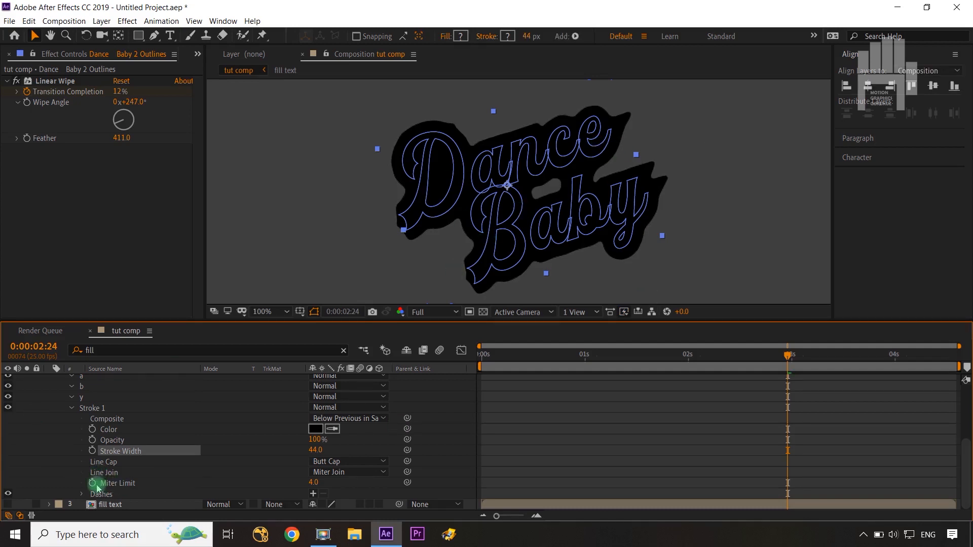
Step: Add a dash to the stroke and set the dash length to 123
click(311, 495)
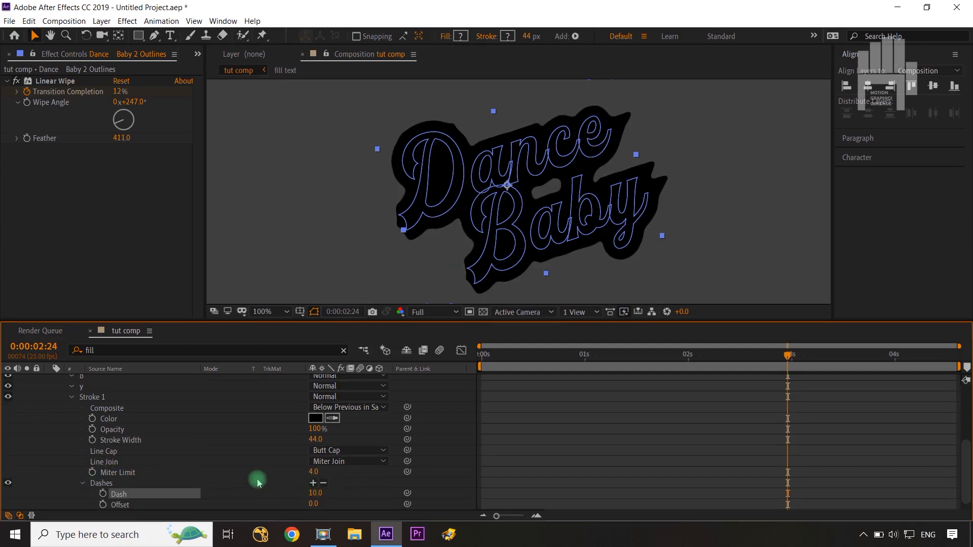
scroll(258, 471, down, 1)
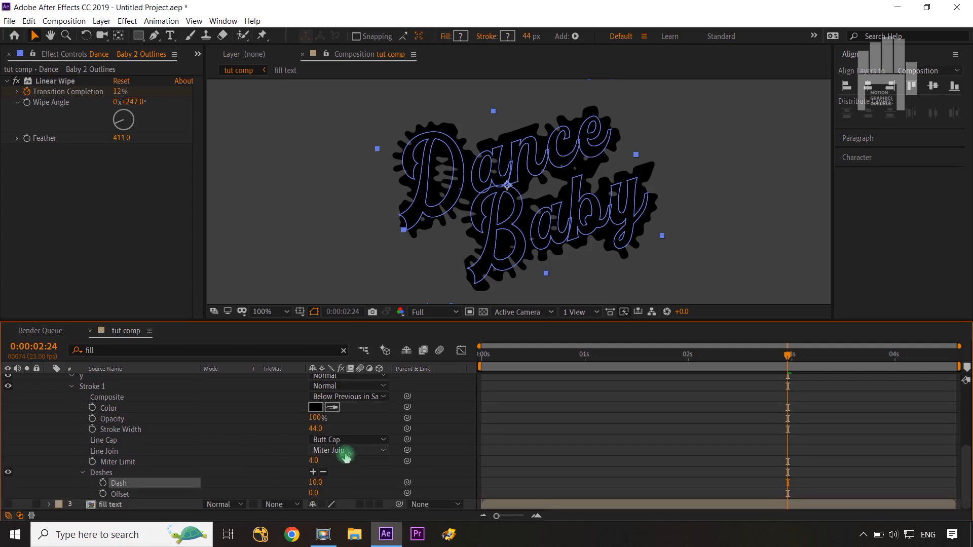
drag(311, 486, 376, 476)
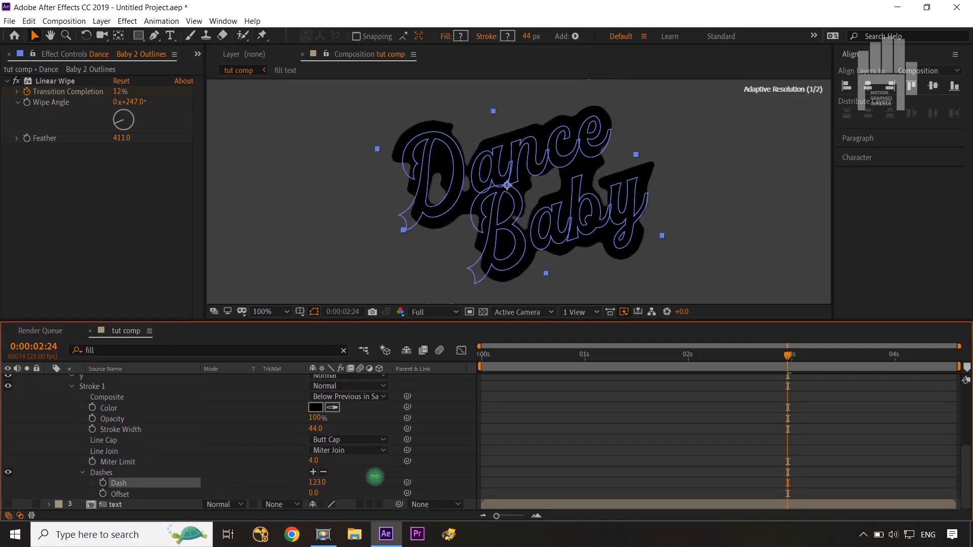
Step: Keyframe the dash offset at 0 at 0:00:02:24 and at -183 on the first frame
click(103, 494)
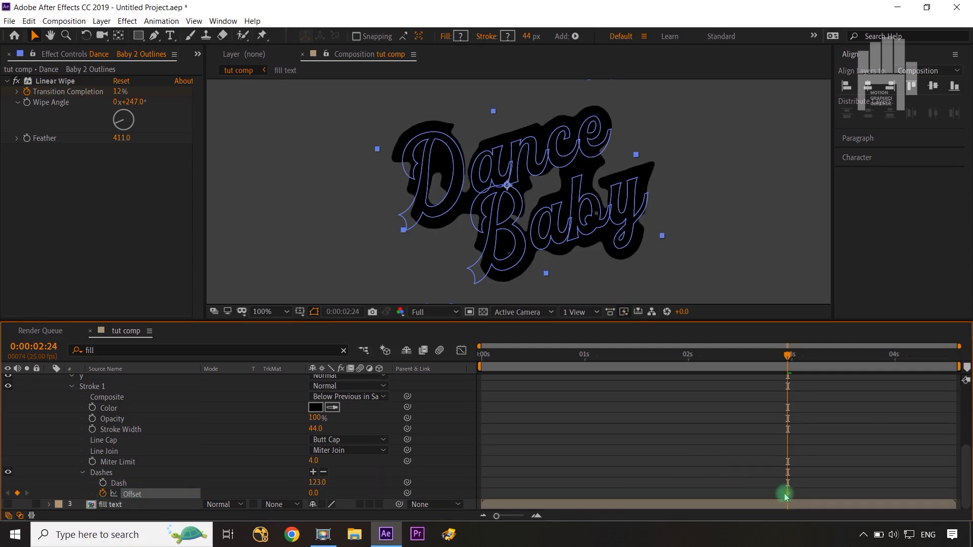
drag(913, 505, 971, 499)
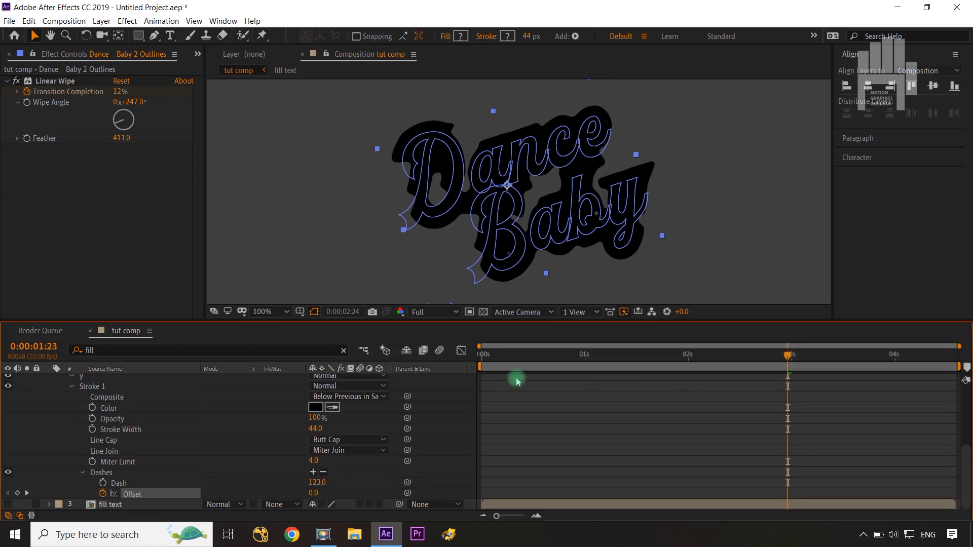
key(Home)
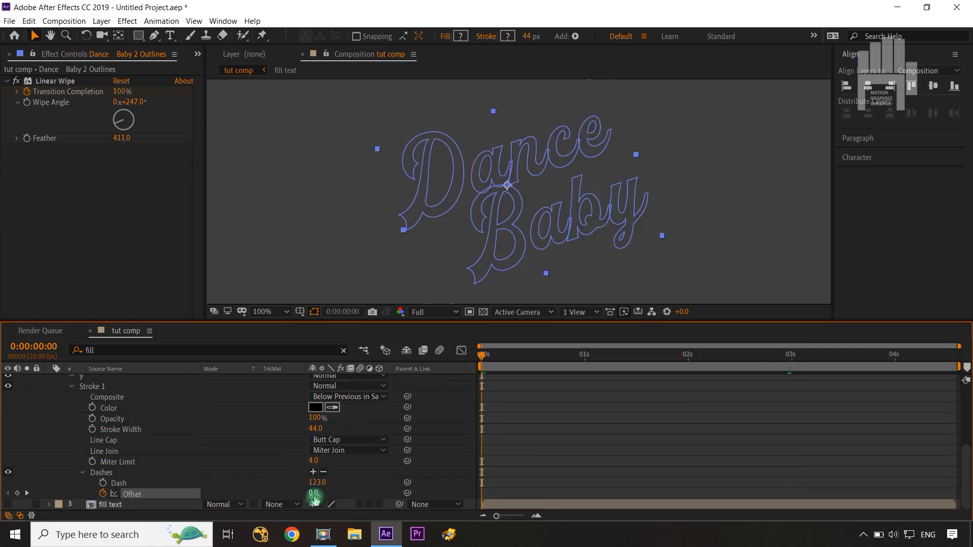
drag(311, 494, 247, 499)
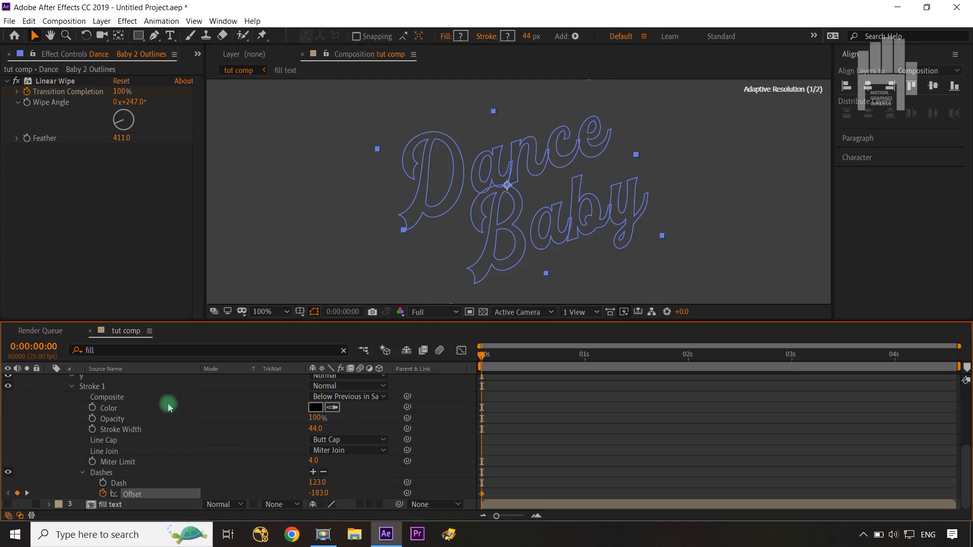
Step: Pre-compose the adjustment layer and the Dance Baby 2 Outlines layer as "stroke text", moving all attributes into the new composition
scroll(162, 406, up, 5)
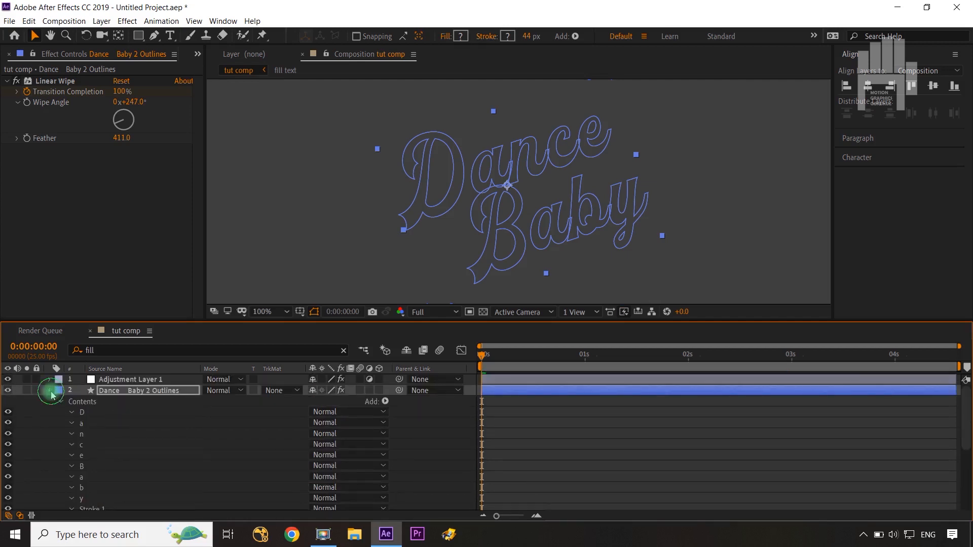
click(51, 392)
ctrl+click(140, 382)
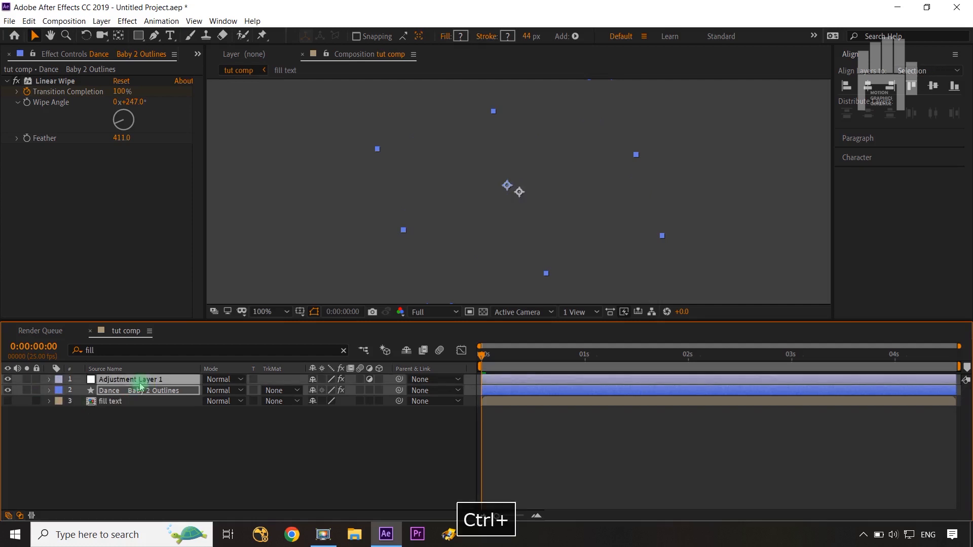
key(ctrl+shift+c)
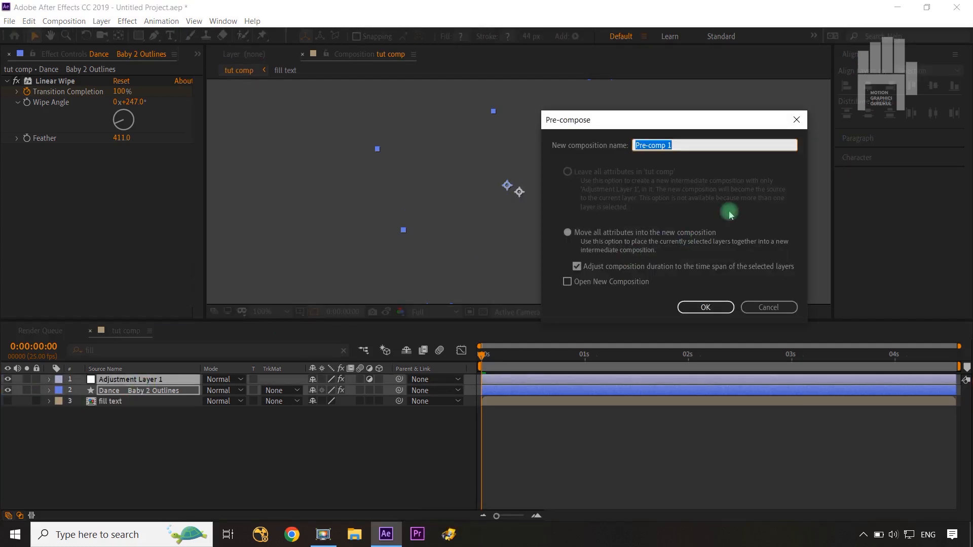
text(stro)
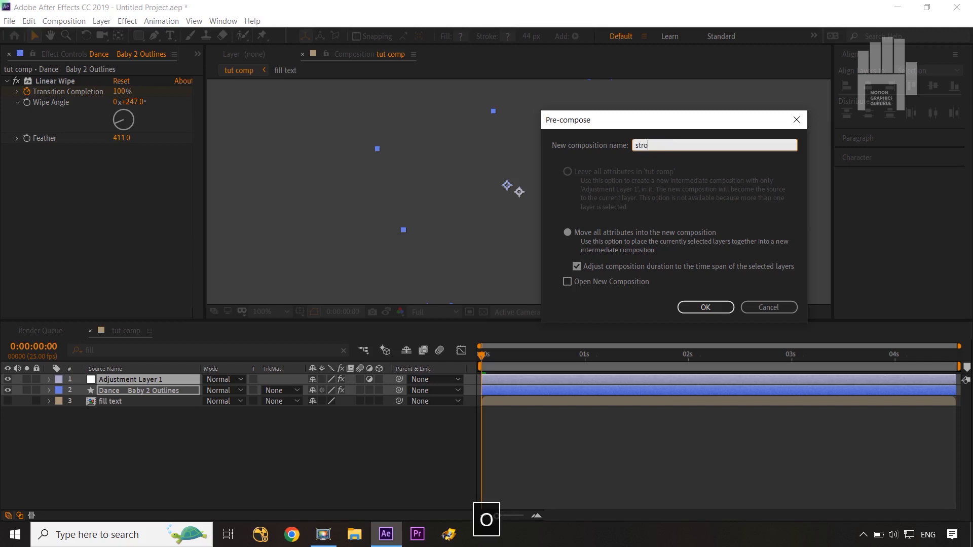
text(ke text)
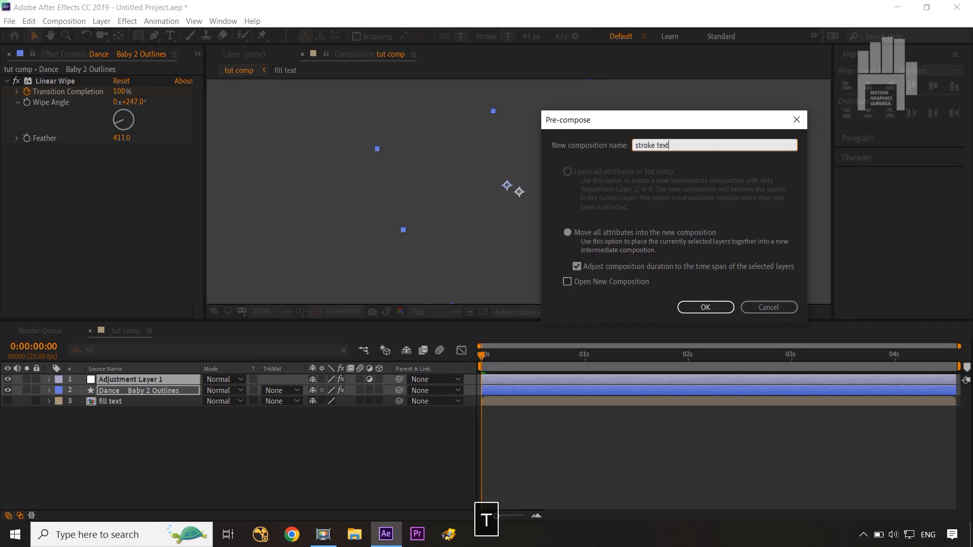
click(704, 306)
Step: Make the fill text precomp visible, move stroke text beneath it, and preview the combined text at 0:00:03:09
click(7, 390)
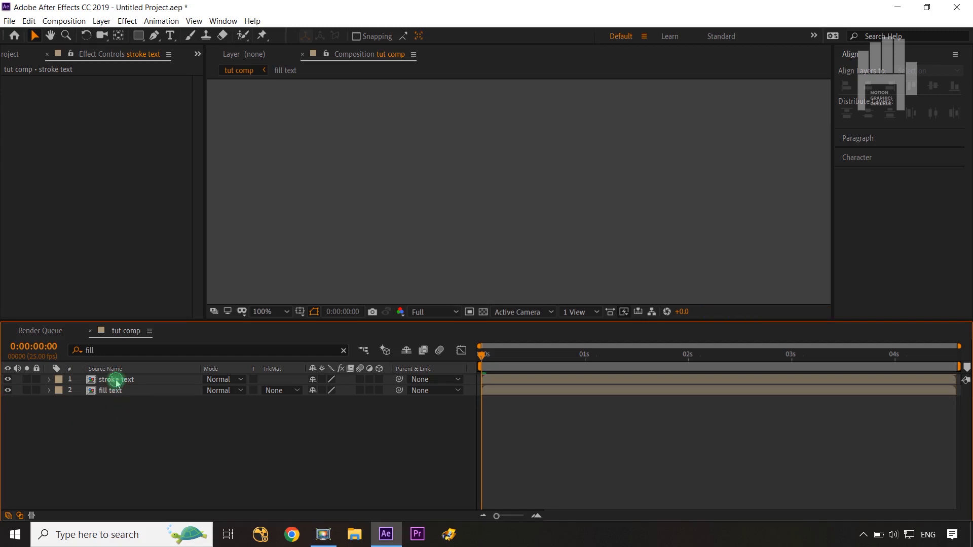
drag(116, 383, 117, 417)
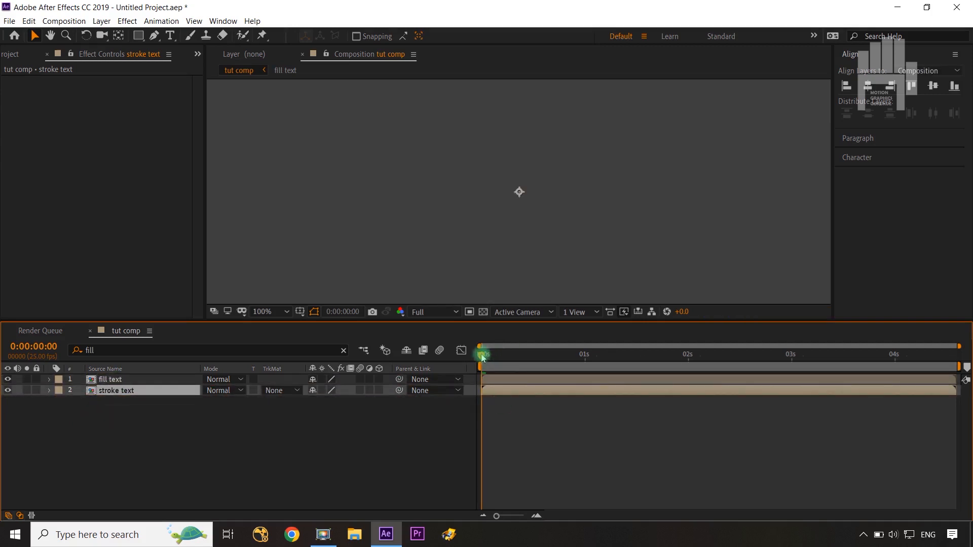
drag(482, 358, 827, 358)
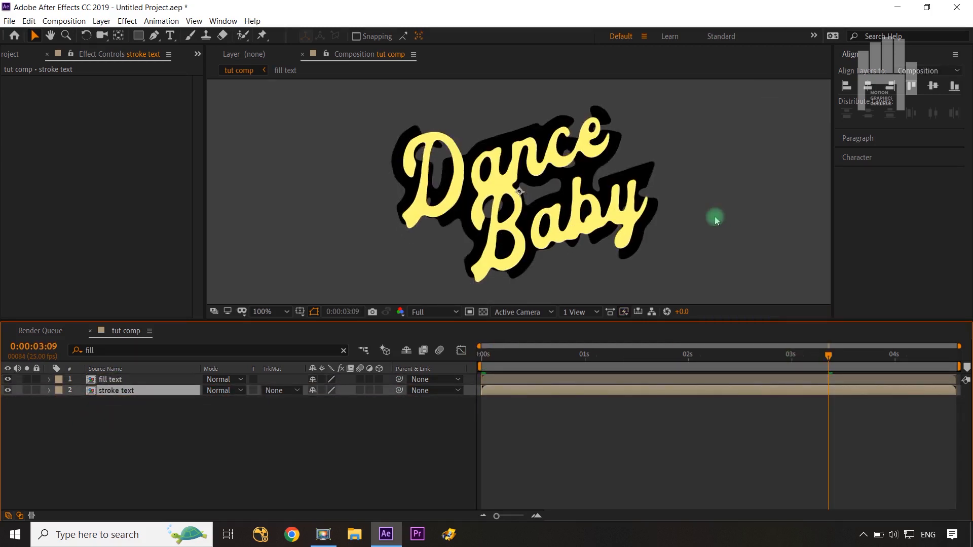
click(251, 424)
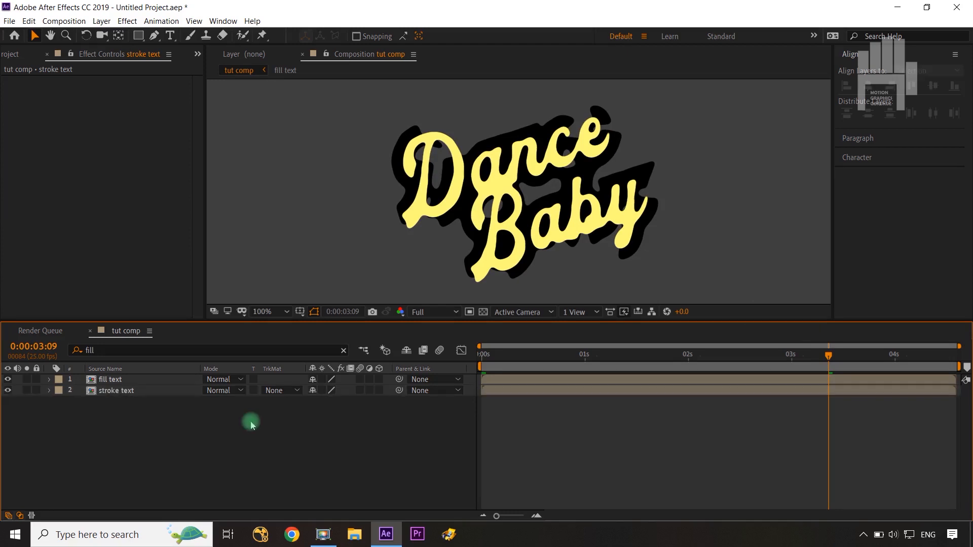
Step: Import the pexels unscreen GIF, the Pngtree dusty splash PNG and the Texture-PNG-Transparent image from Downloads into the project
click(15, 56)
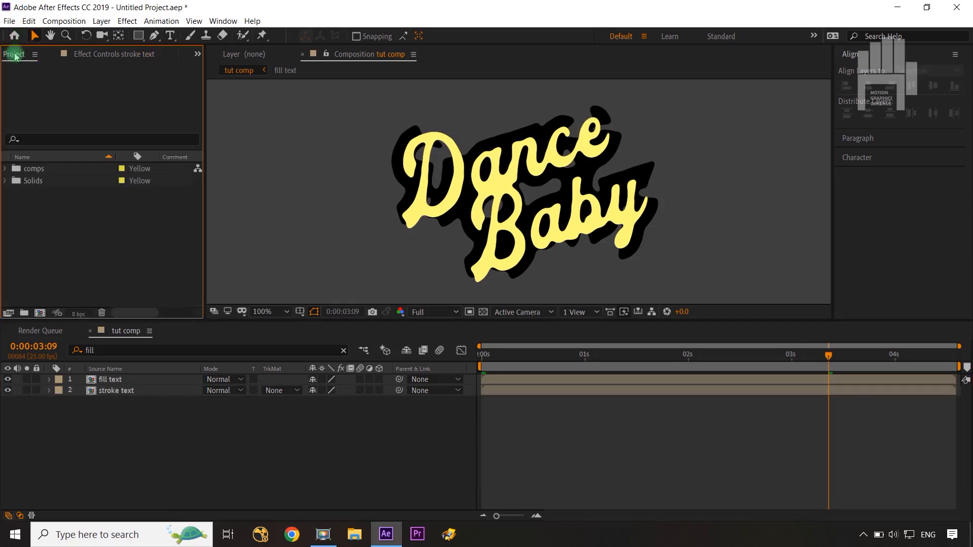
double_click(87, 229)
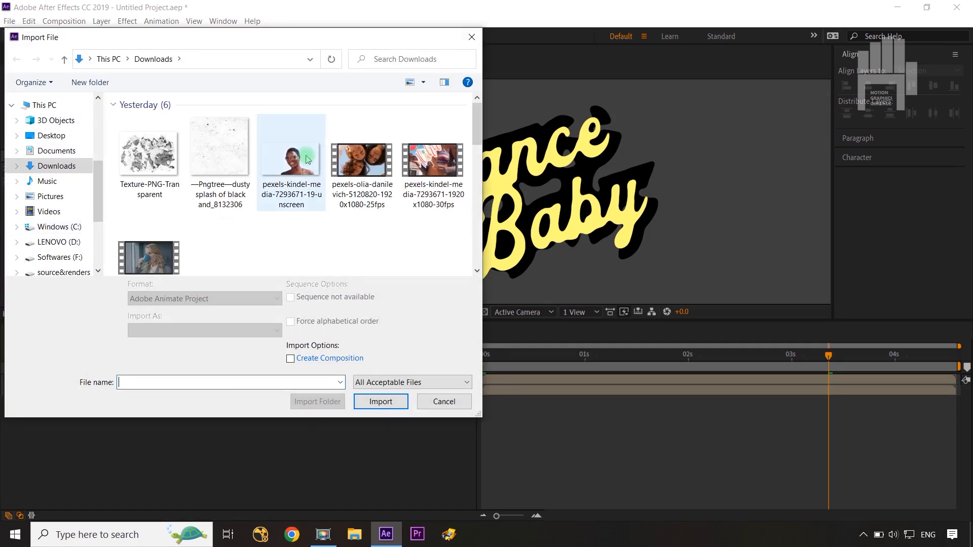
click(308, 159)
ctrl+click(235, 160)
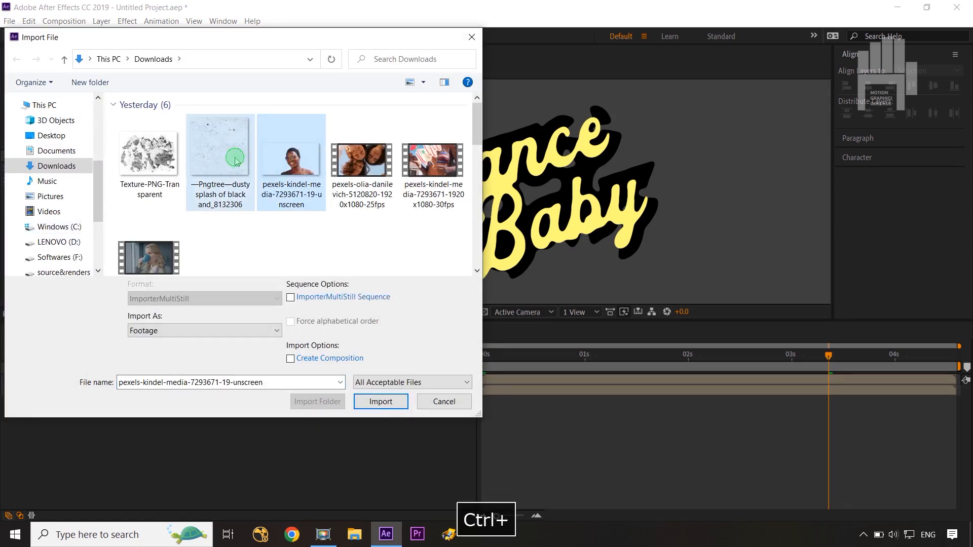
ctrl+click(151, 168)
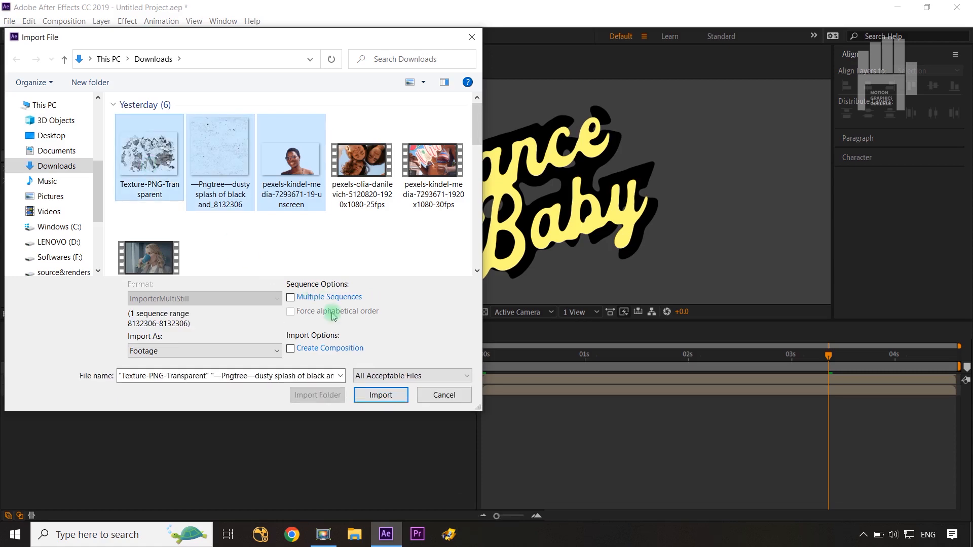
click(387, 397)
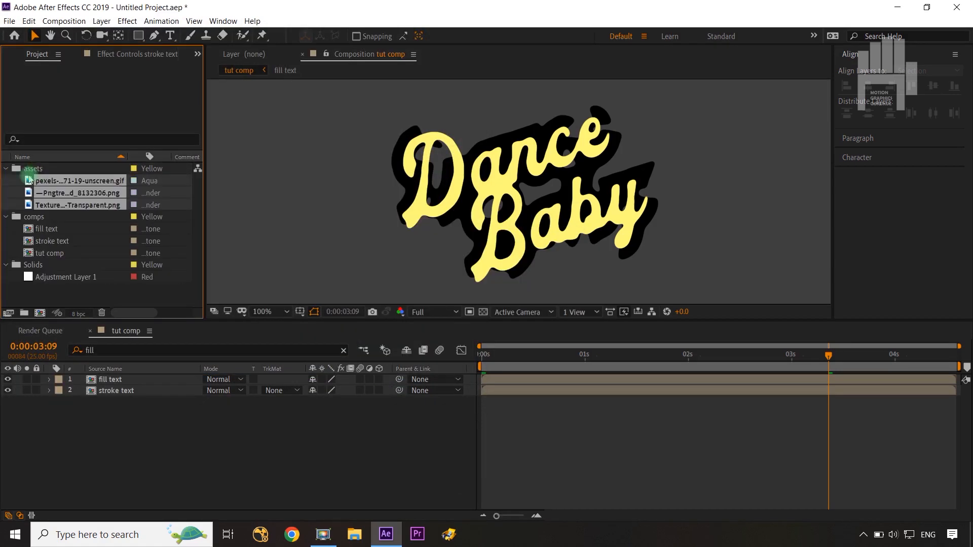
click(72, 210)
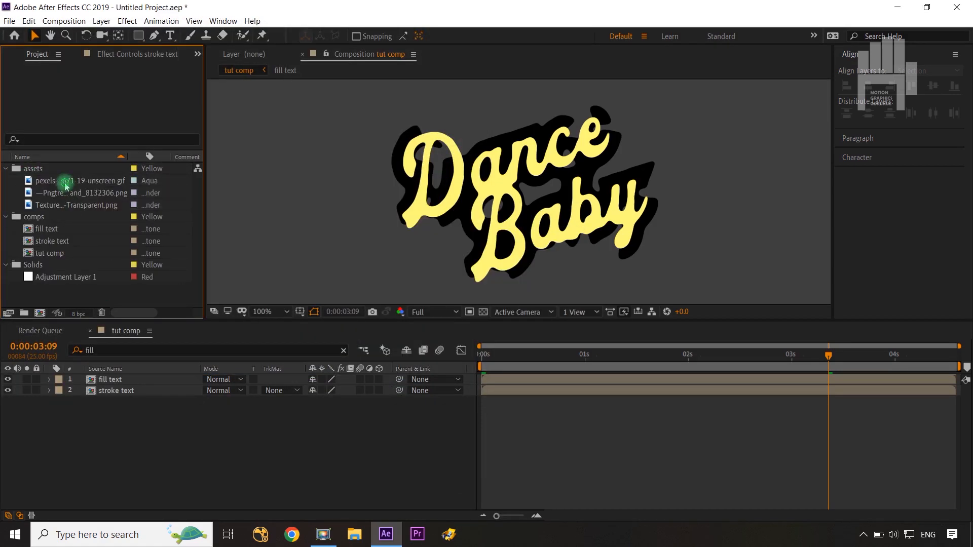
Step: Add the pexels unscreen GIF to tut comp beneath stroke text and scale it to 201% so it fills the frame
drag(65, 185, 99, 423)
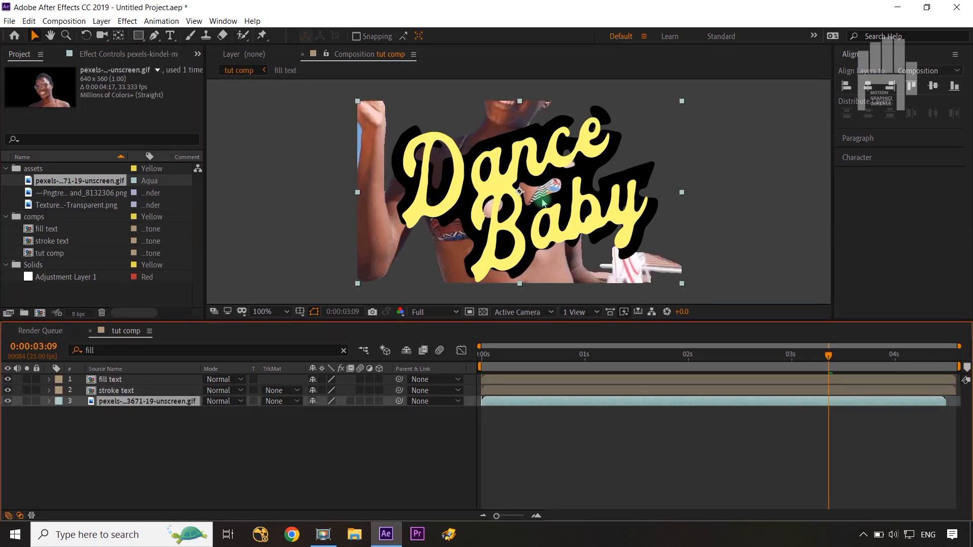
key(shift+slash)
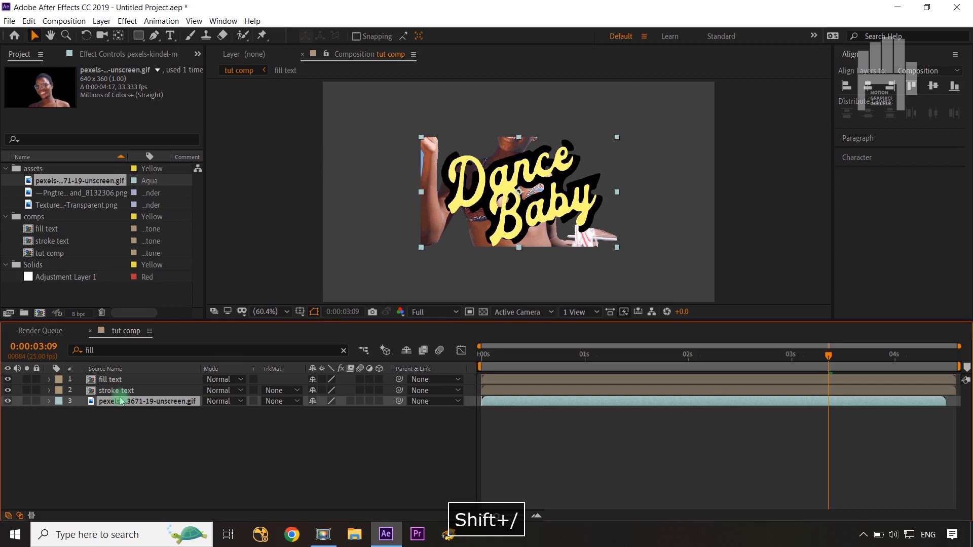
key(s)
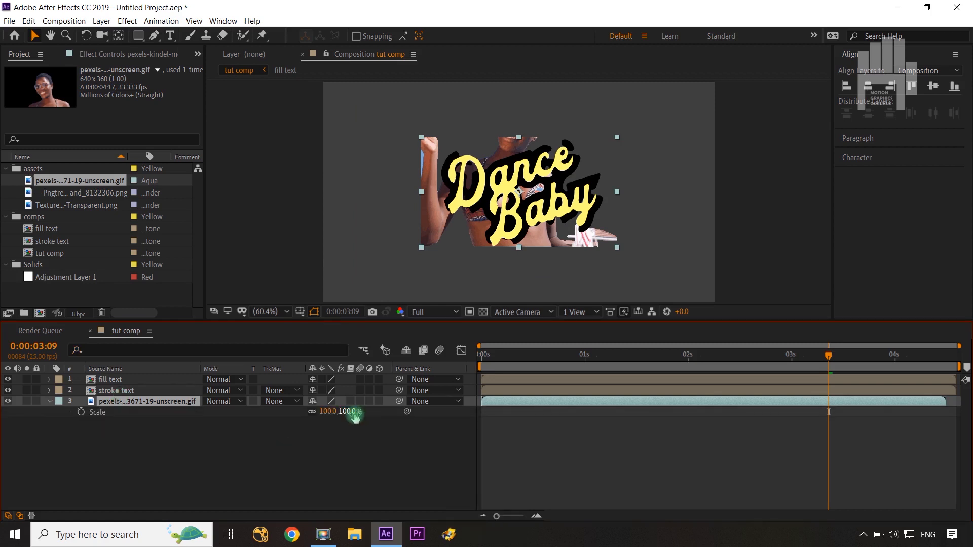
drag(350, 413, 411, 413)
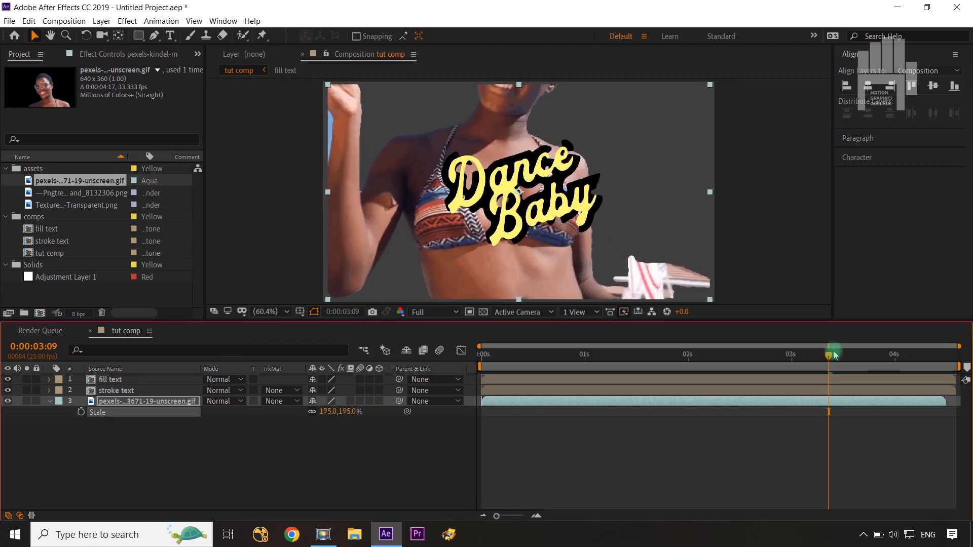
mouse_move(350, 411)
mouse_down()
mouse_move(340, 412)
mouse_move(354, 409)
mouse_up()
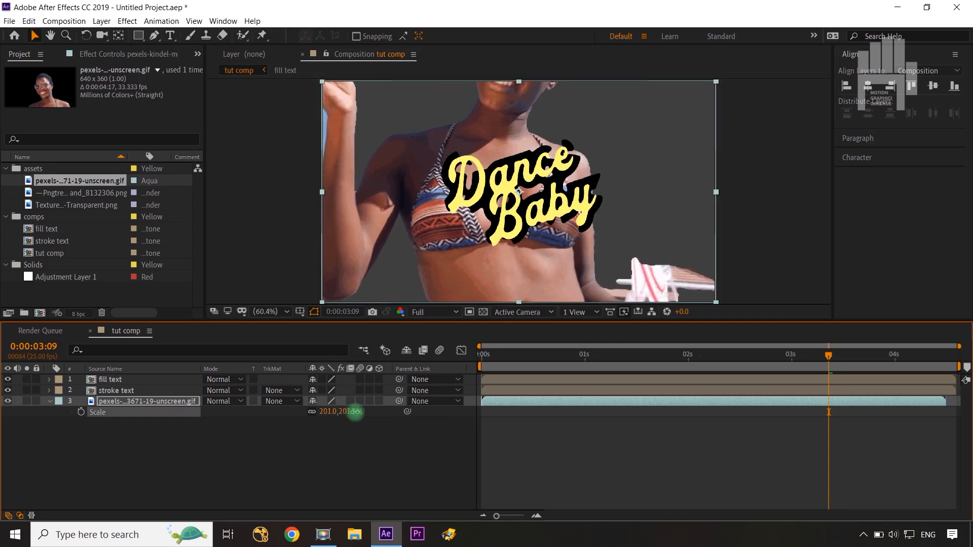
click(336, 461)
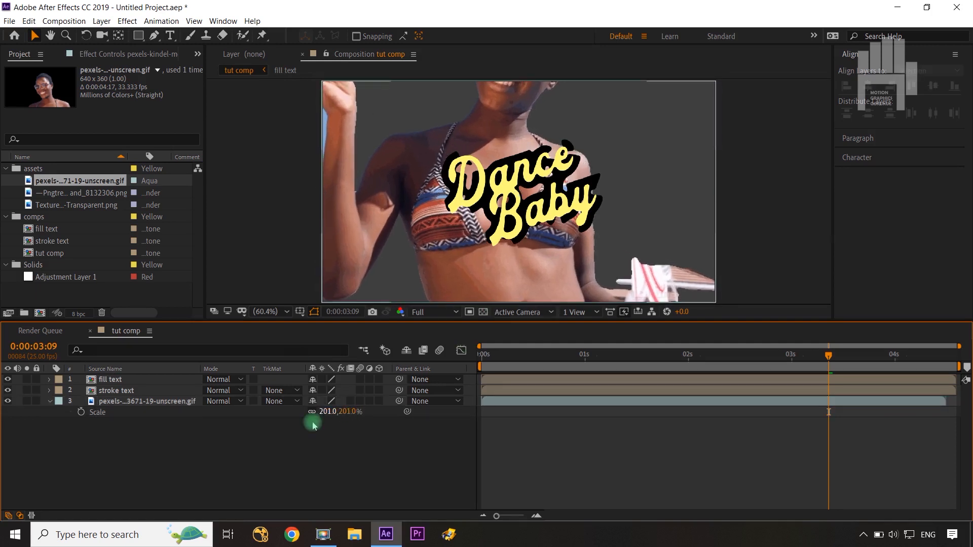
Step: Copy Adjustment Layer 1 from the fill text comp and paste it directly above the GIF layer in tut comp
click(128, 401)
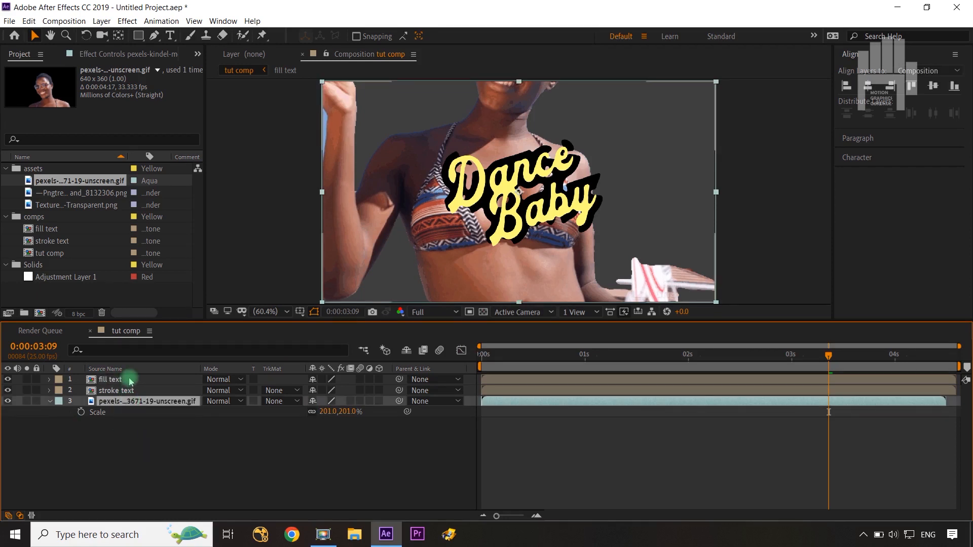
double_click(131, 379)
click(131, 379)
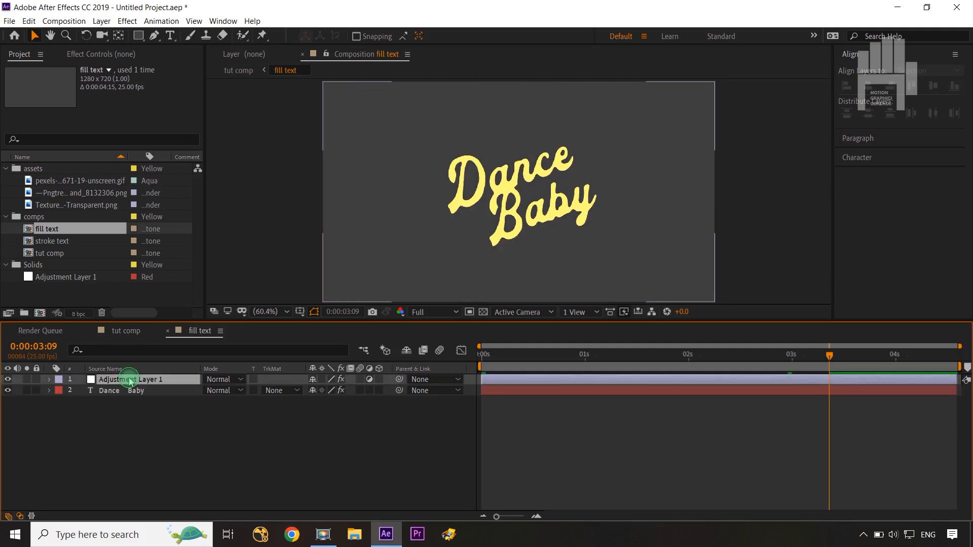
key(ctrl+c)
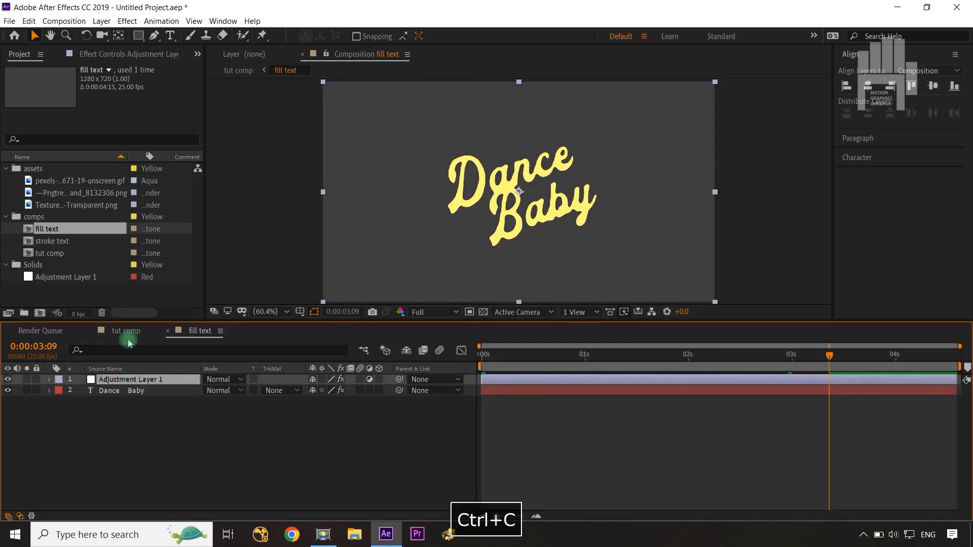
click(127, 336)
click(134, 402)
key(s)
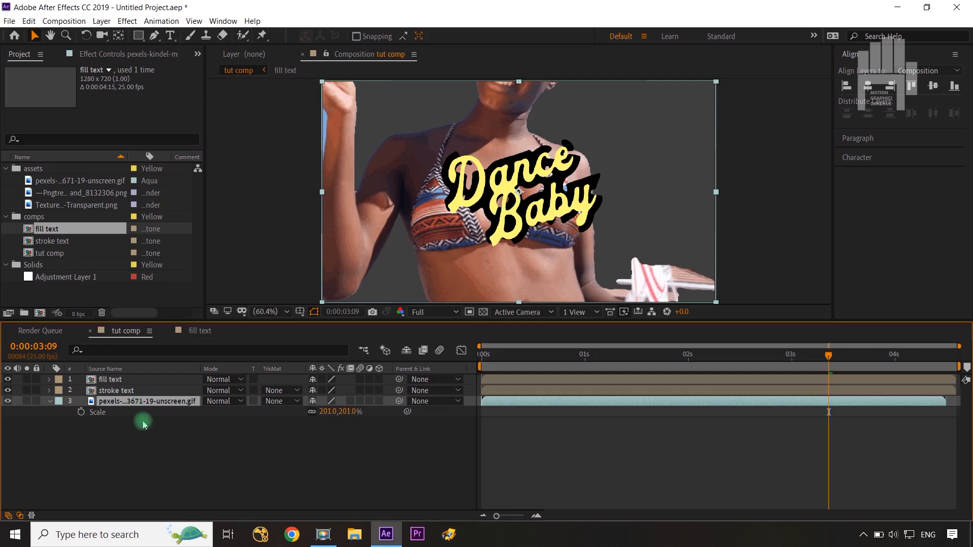
key(ctrl+v)
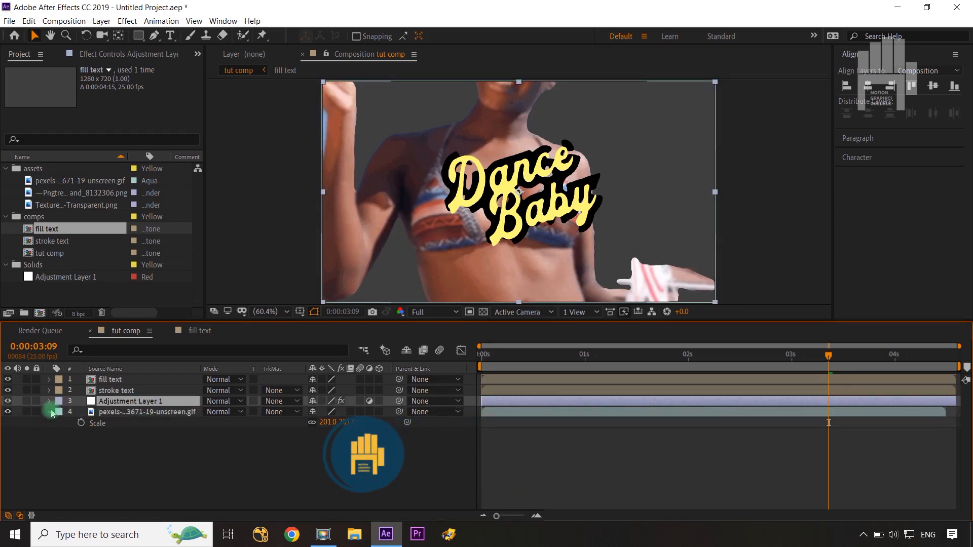
click(49, 412)
Step: Pre-compose Adjustment Layer 1 and the GIF layer as "footage comp", moving all attributes into the new composition
click(126, 412)
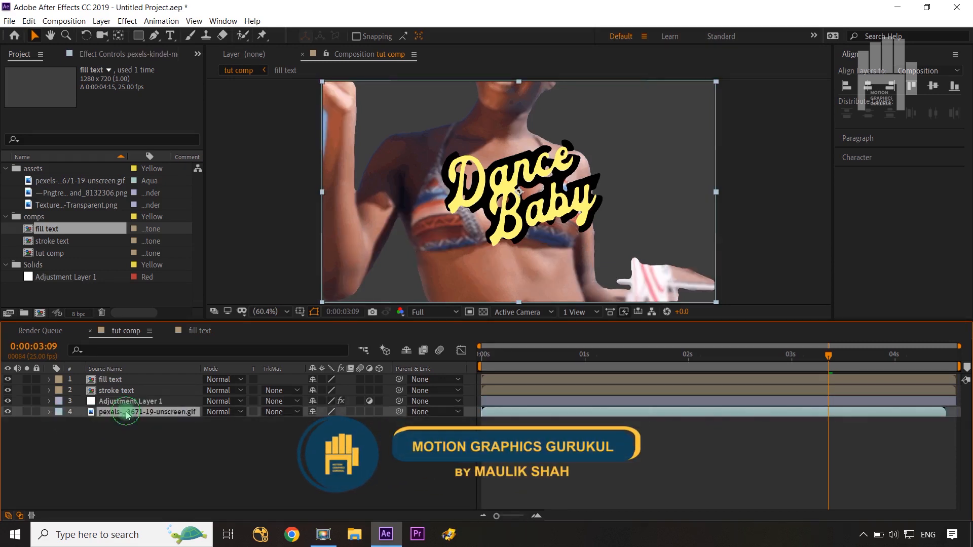
ctrl+click(128, 401)
key(ctrl+shift+c)
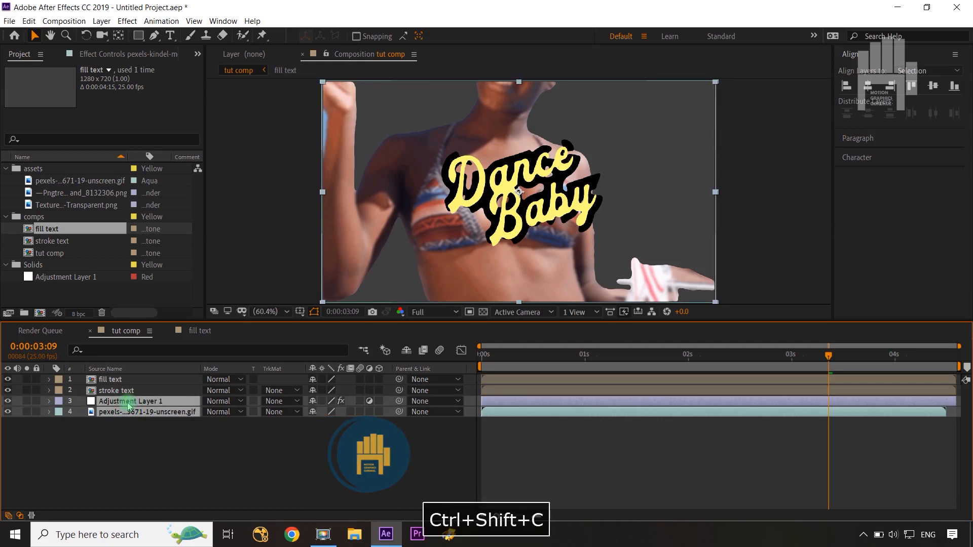
text(fo)
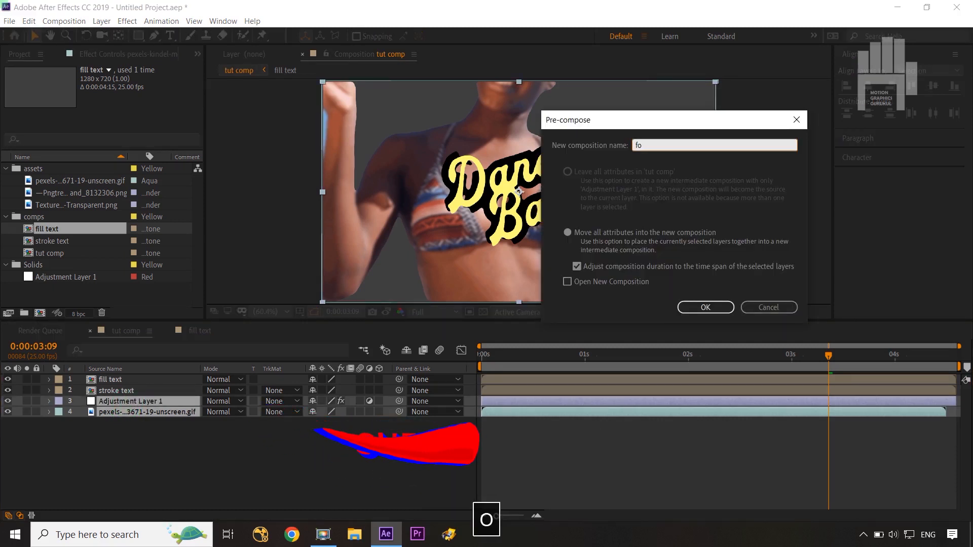
text(otage co)
text(mp)
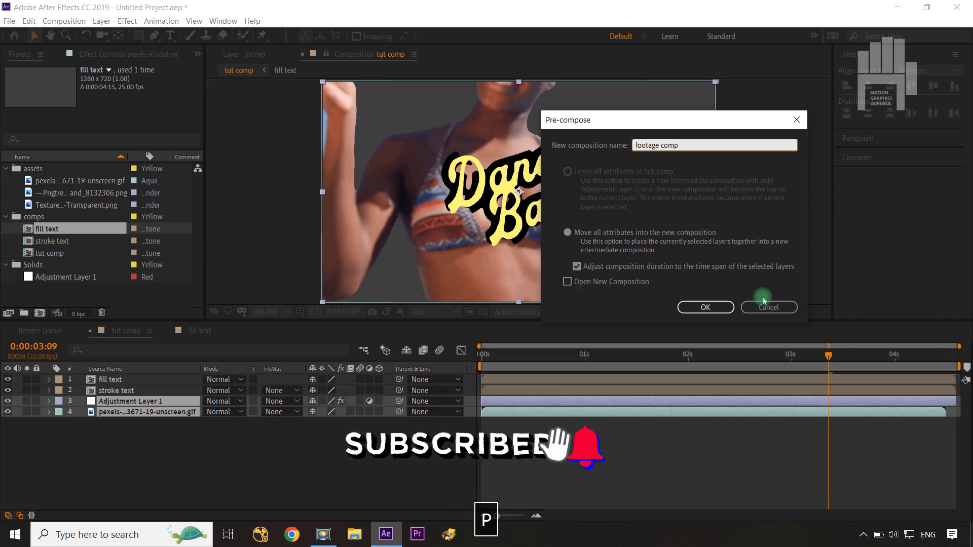
click(712, 308)
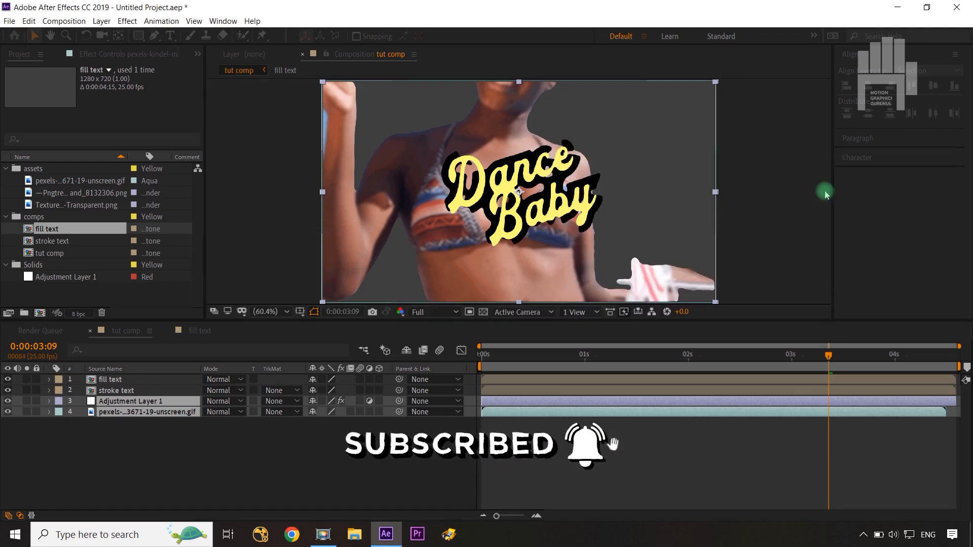
click(121, 470)
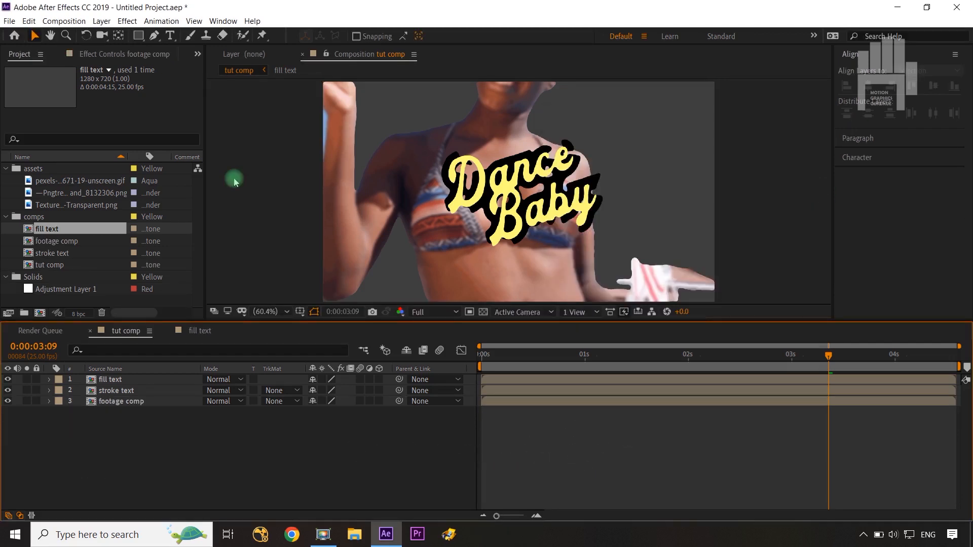
Step: Create a 1280 x 720 px light cyan solid and move it beneath footage comp as the background
key(ctrl+y)
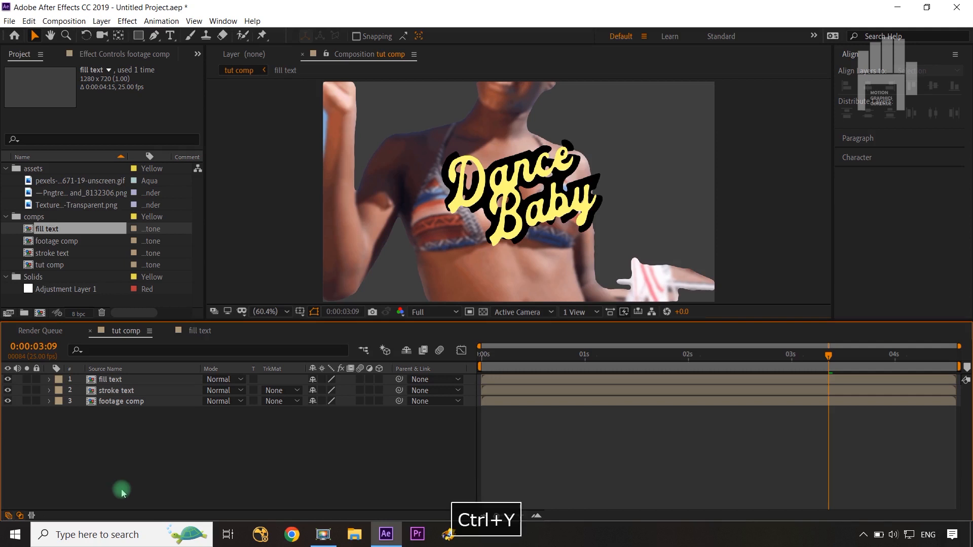
click(220, 325)
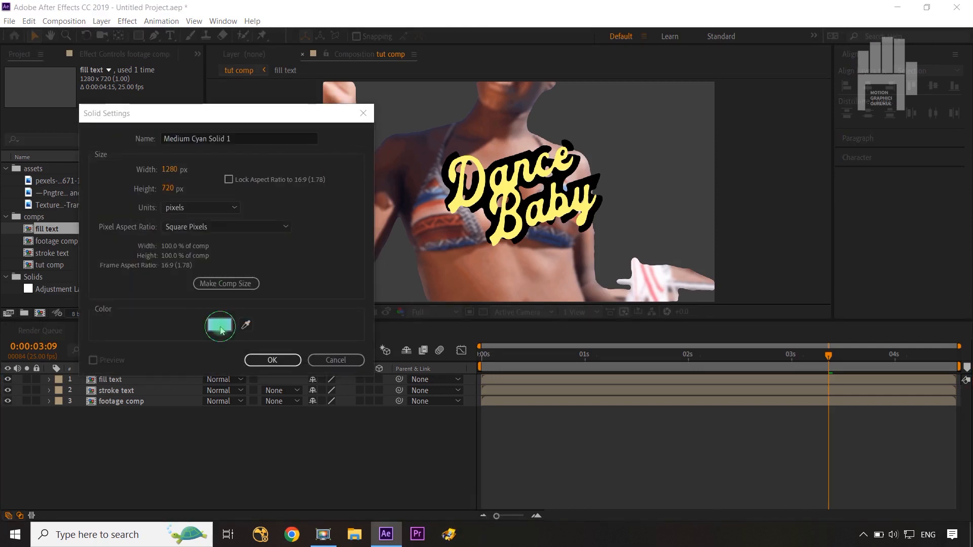
click(939, 157)
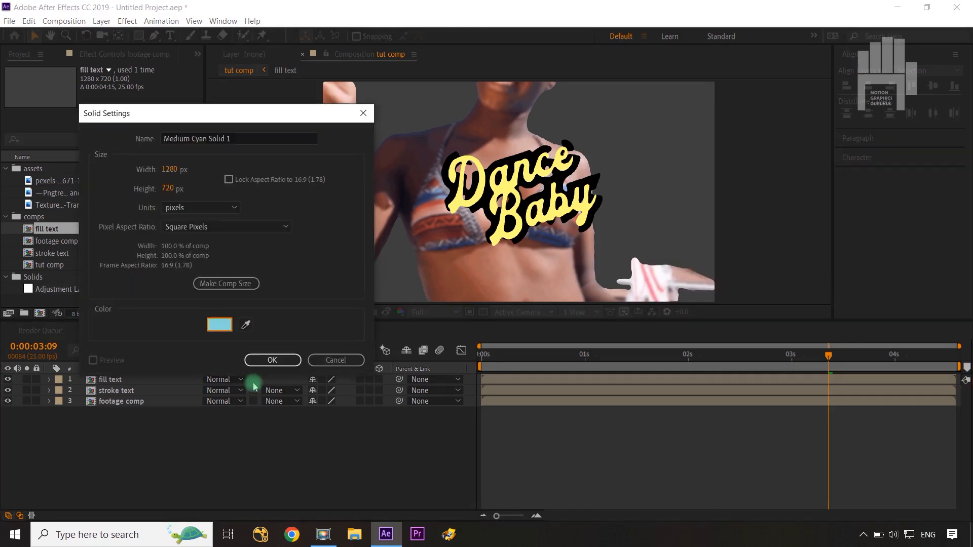
click(272, 360)
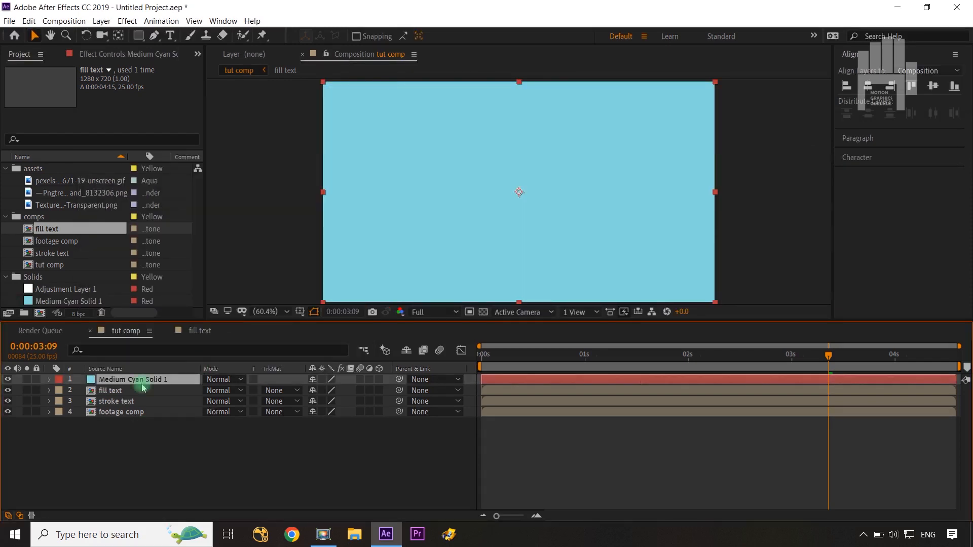
drag(140, 381, 135, 440)
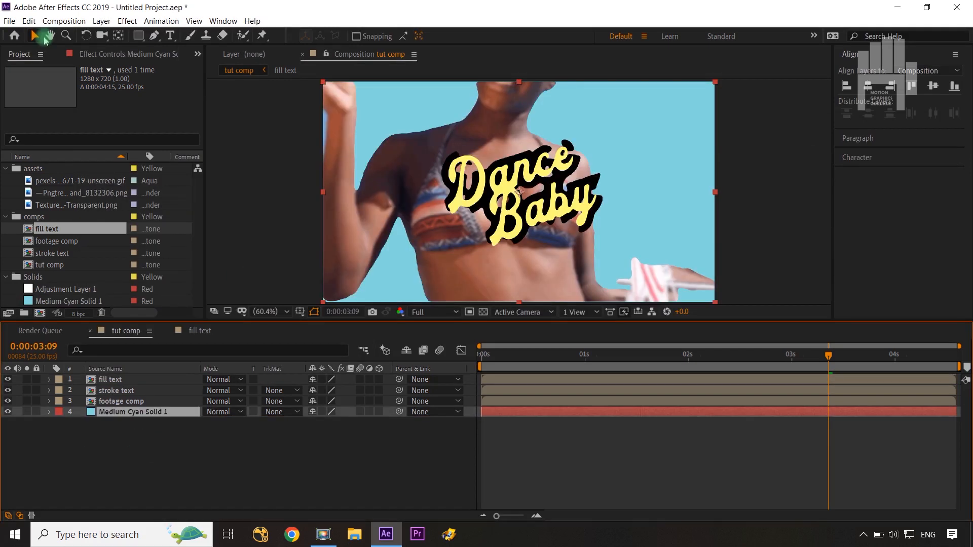
Step: Apply the CC HexTile effect to the cyan solid and set its radius to 11
click(127, 21)
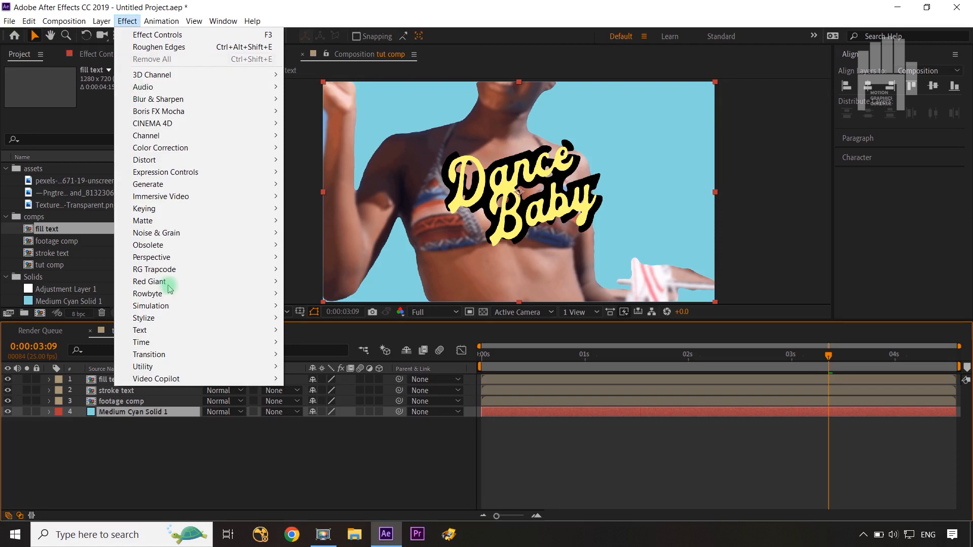
mouse_move(169, 320)
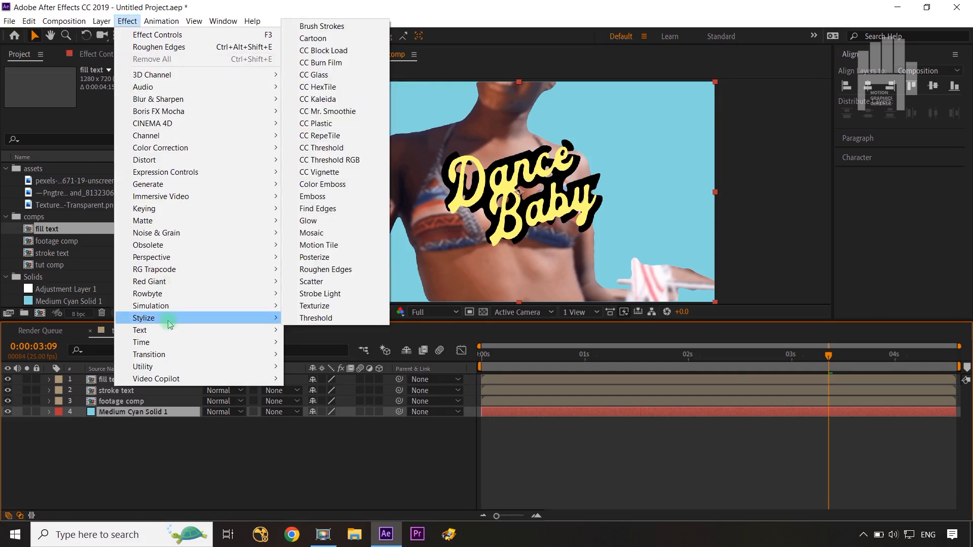
click(320, 88)
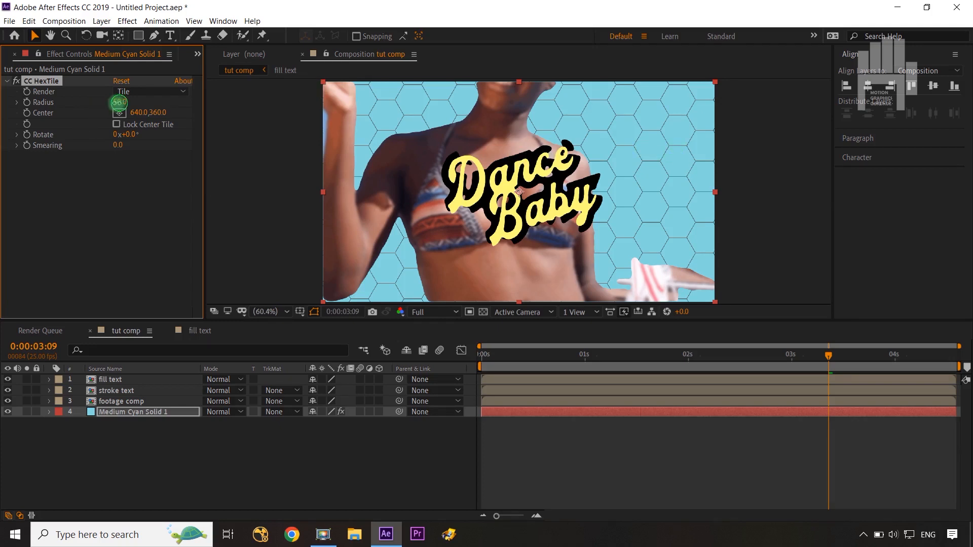
drag(116, 102, 100, 109)
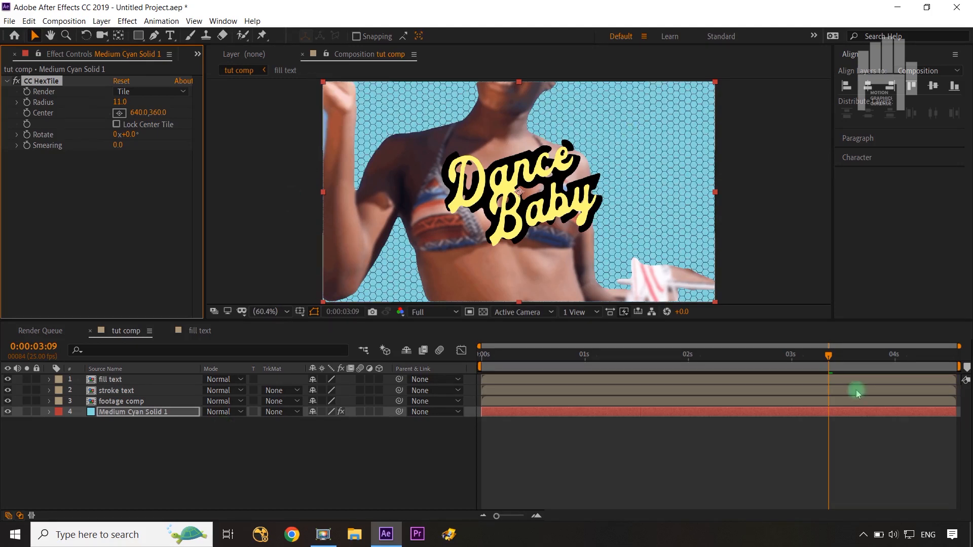
Step: Add the expression wiggle(15,20) to the CC HexTile radius on the cyan solid
alt+click(27, 103)
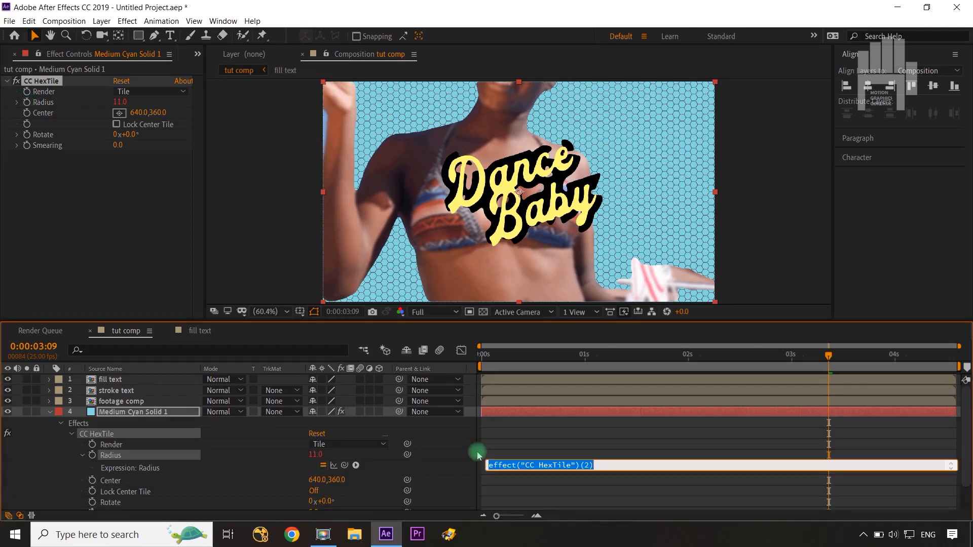
text(time)
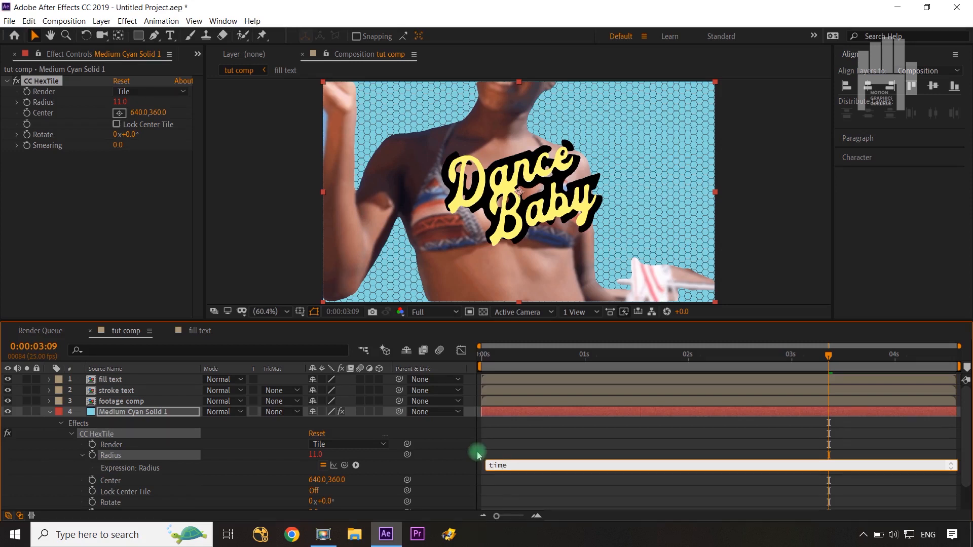
key(BackSpace)
key(BackSpace)
key(BackSpace)
key(BackSpace)
text(wig)
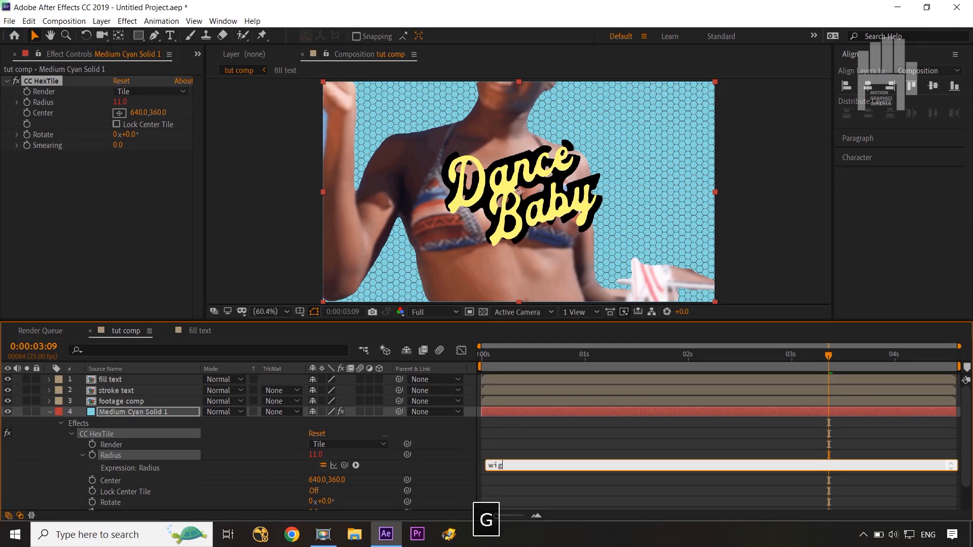
text(gle()
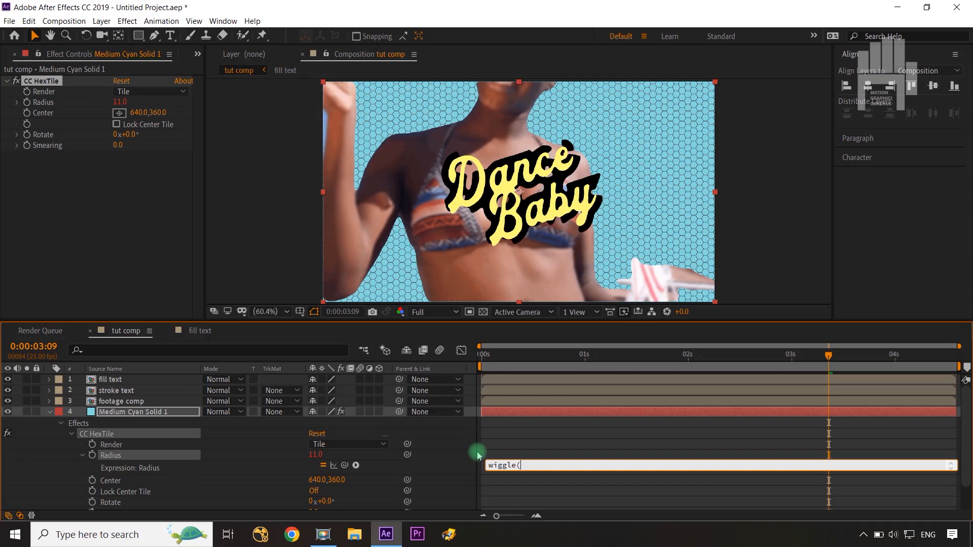
text(15)
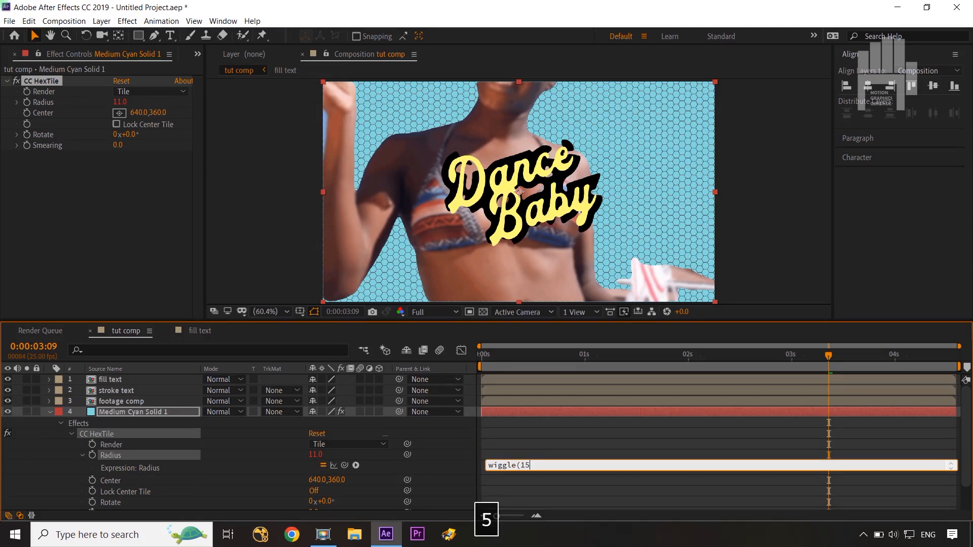
text(,20)
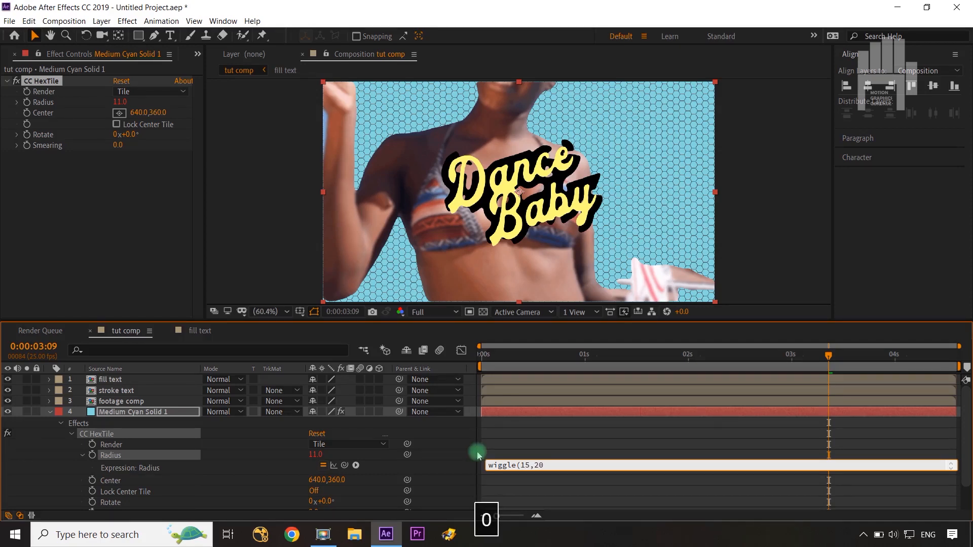
text())
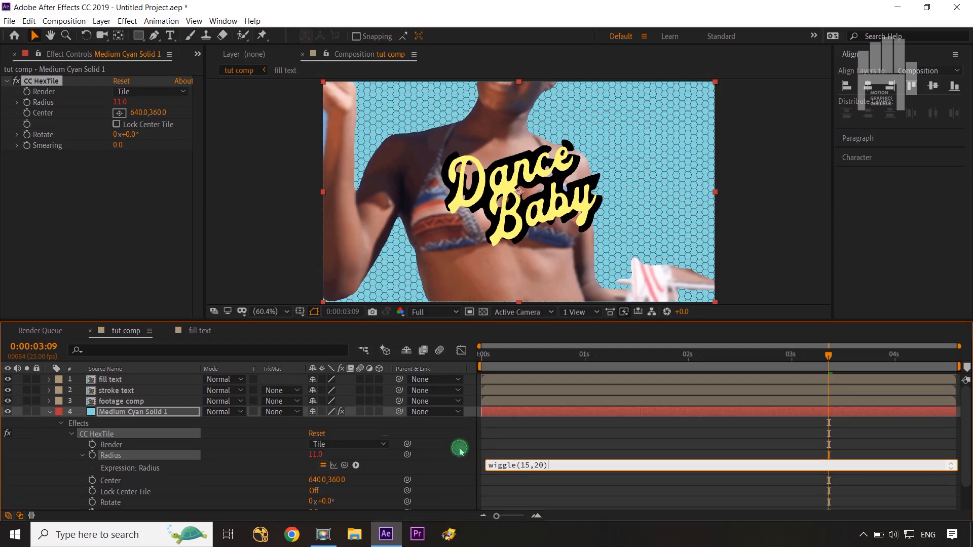
click(459, 450)
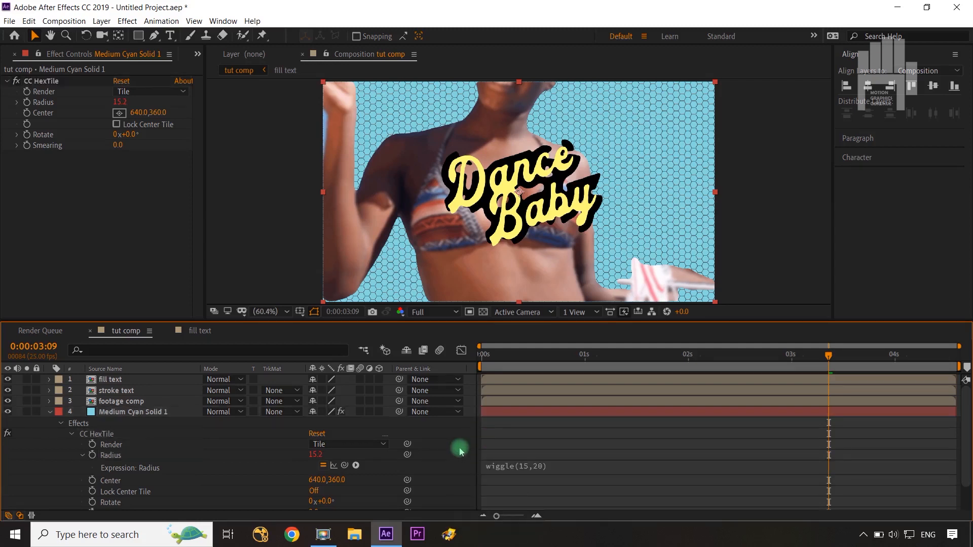
click(49, 412)
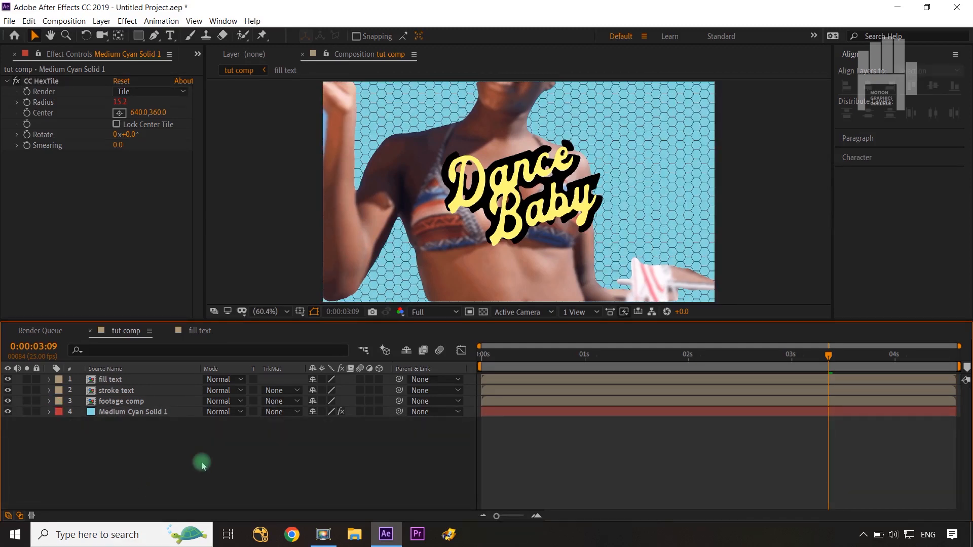
Step: In the fill text comp, add the expression time*500 to Adjustment Layer 1's Turbulent Displace evolution, and return to tut comp
double_click(125, 381)
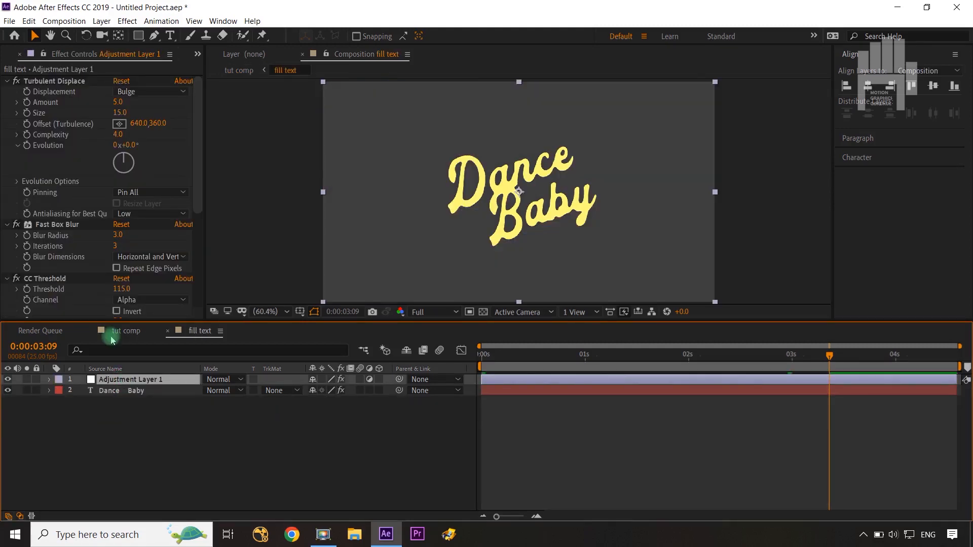
click(27, 145)
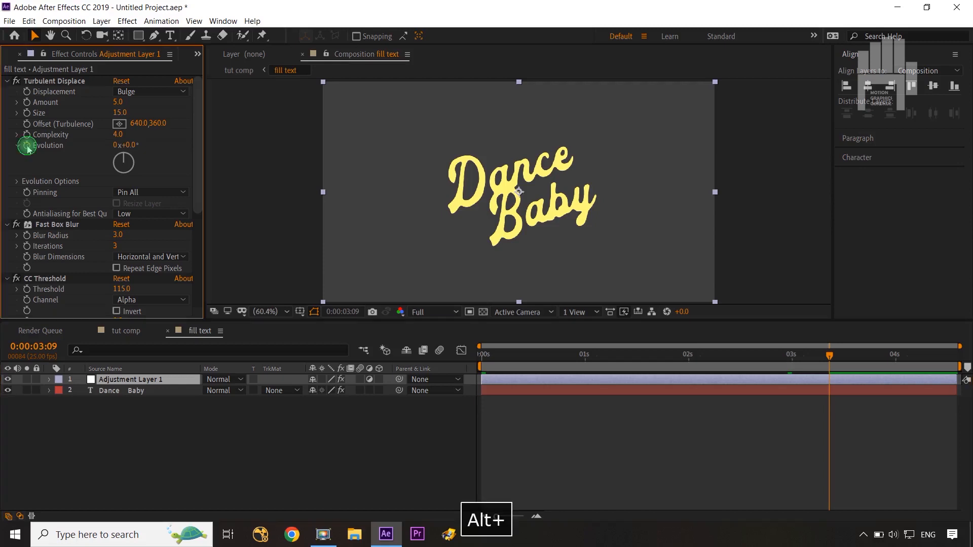
alt+click(27, 145)
text(time)
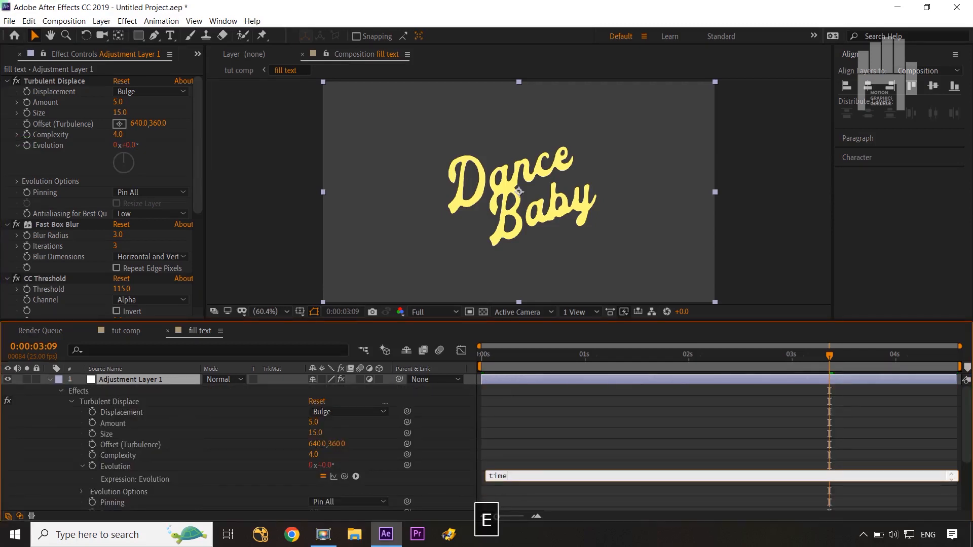
text(*)
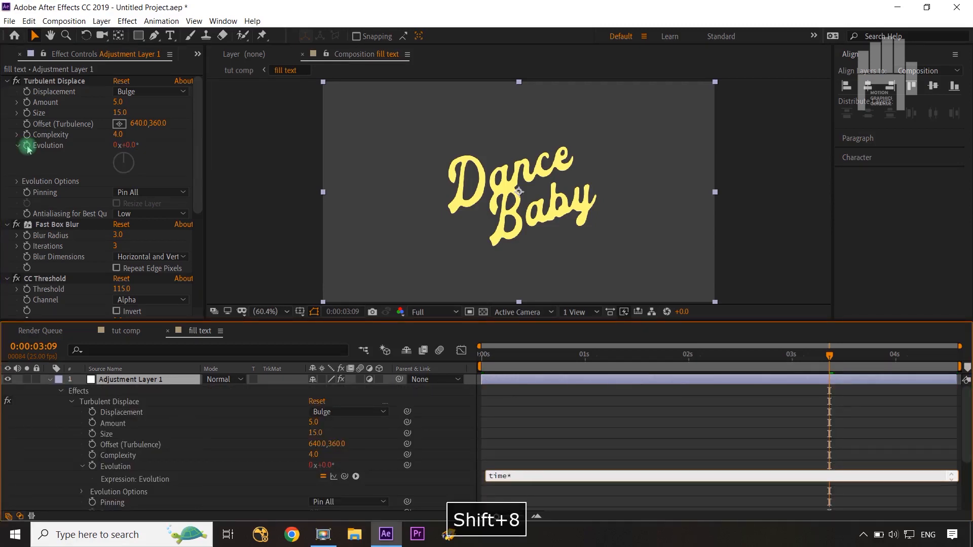
text(500)
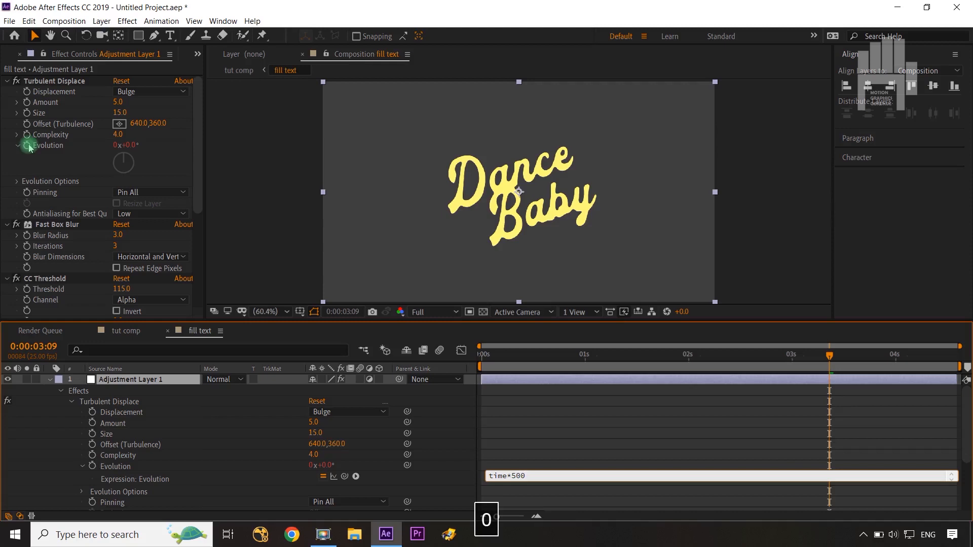
click(456, 445)
click(136, 340)
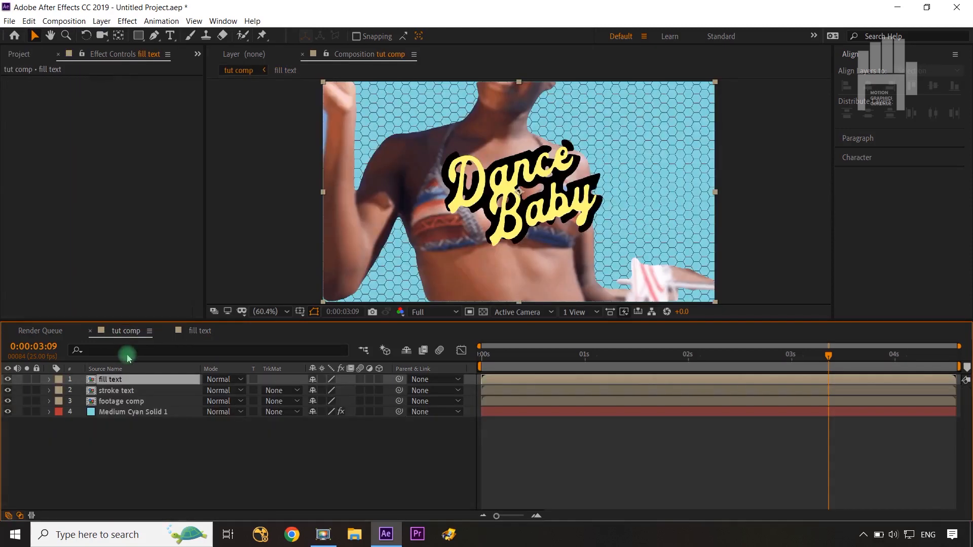
Step: In the stroke text comp, add the expression time*500 to Adjustment Layer 1's Turbulent Displace evolution, and return to tut comp
double_click(127, 391)
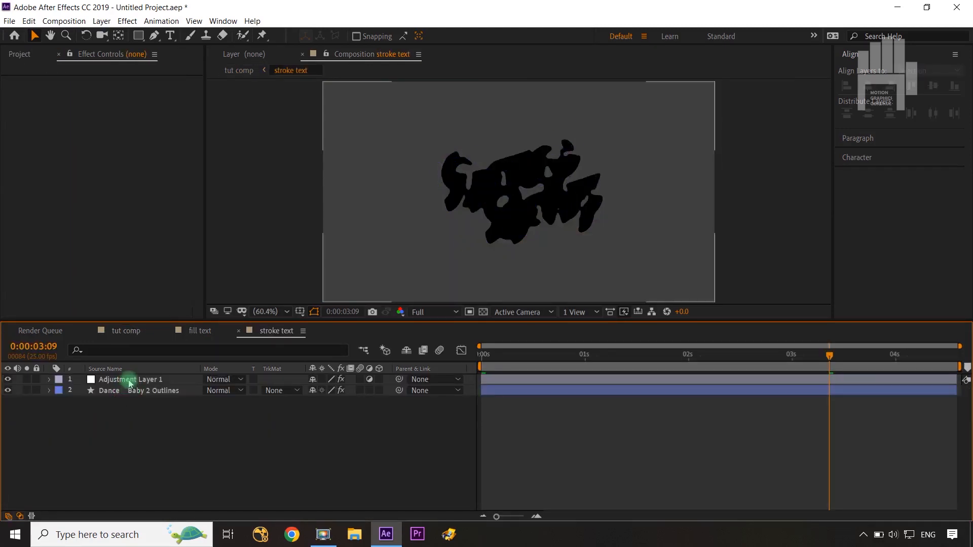
click(130, 379)
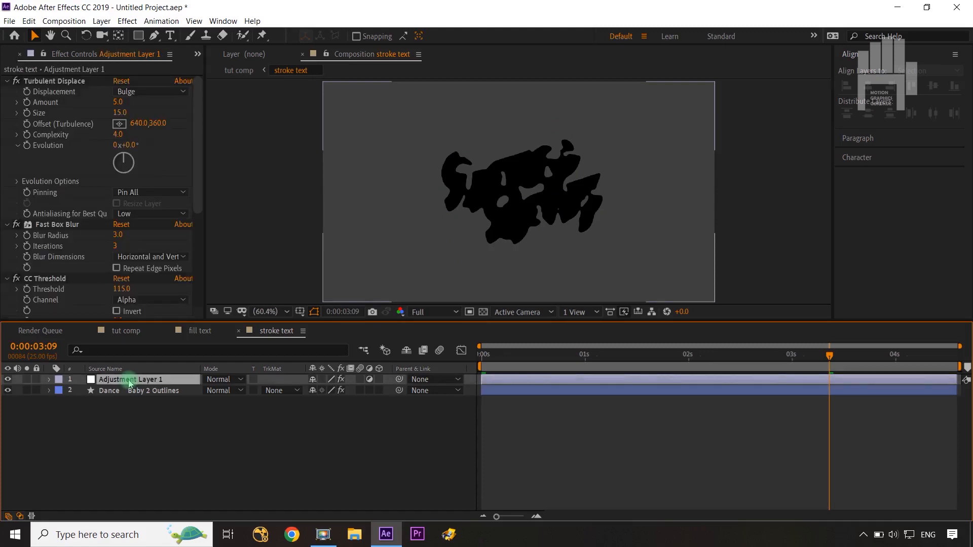
alt+click(25, 146)
text(ti)
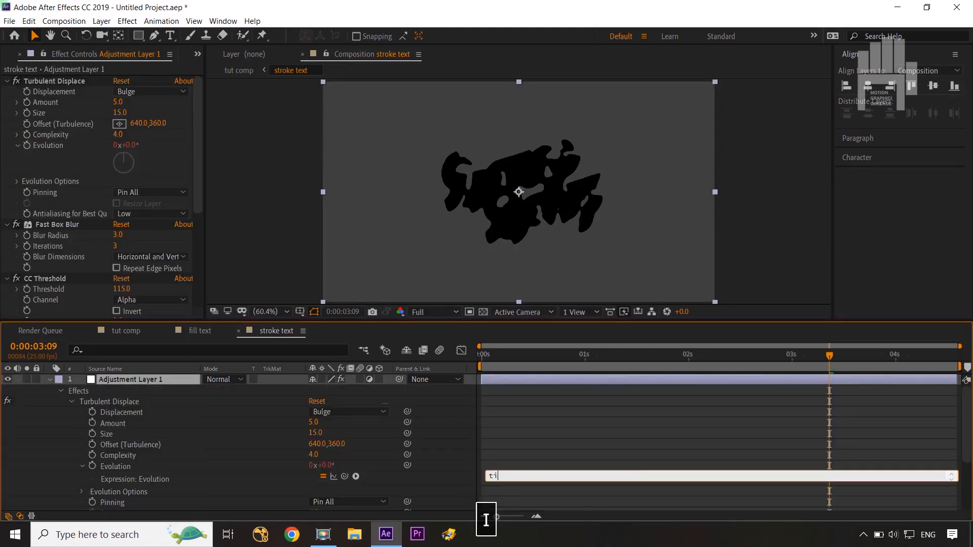
text(me*)
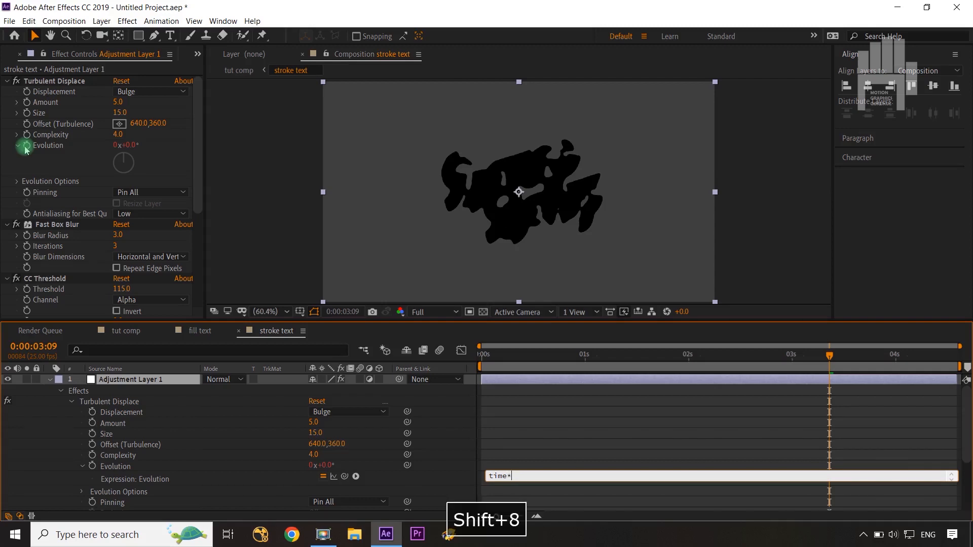
text(500)
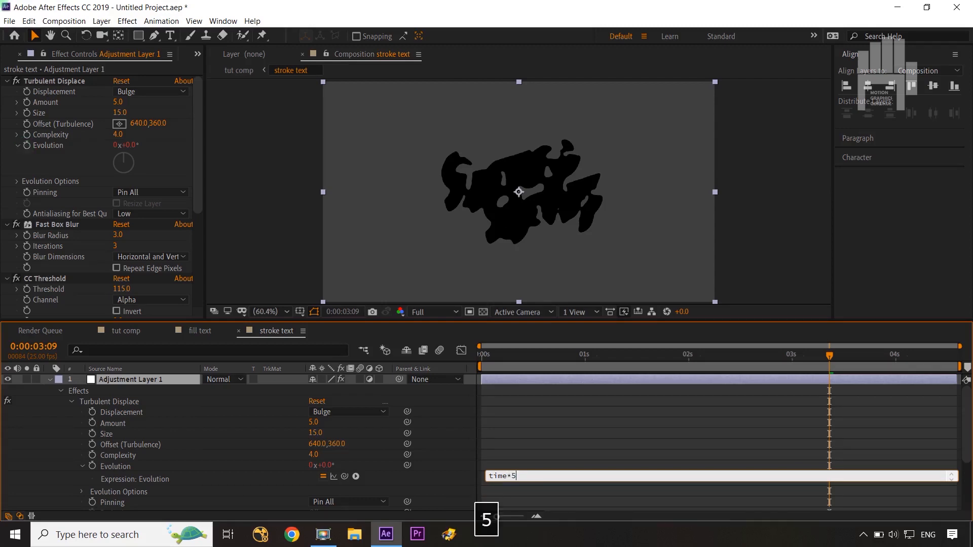
click(465, 445)
click(132, 330)
Step: In footage comp, add the expression time*600 to Adjustment Layer 1's Turbulent Displace evolution, and return to tut comp
click(155, 389)
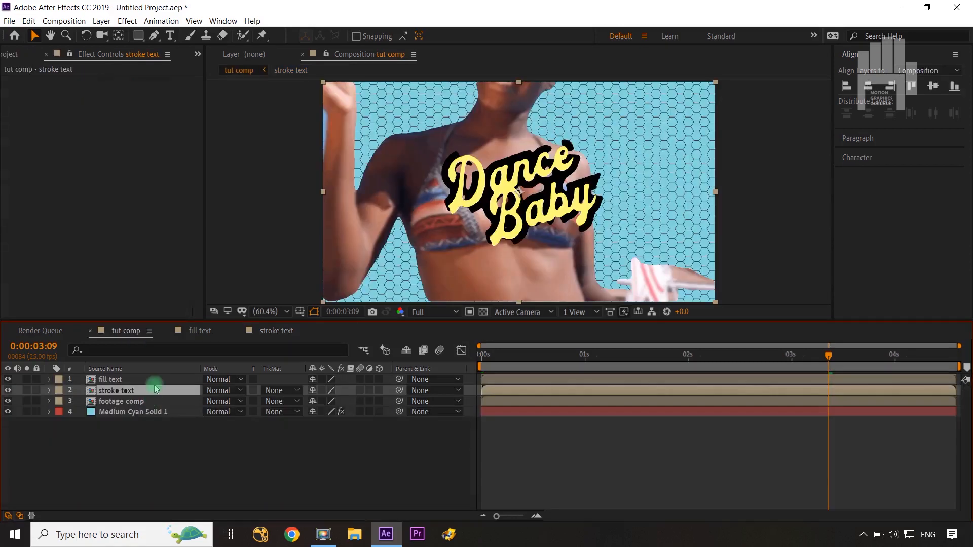
click(133, 402)
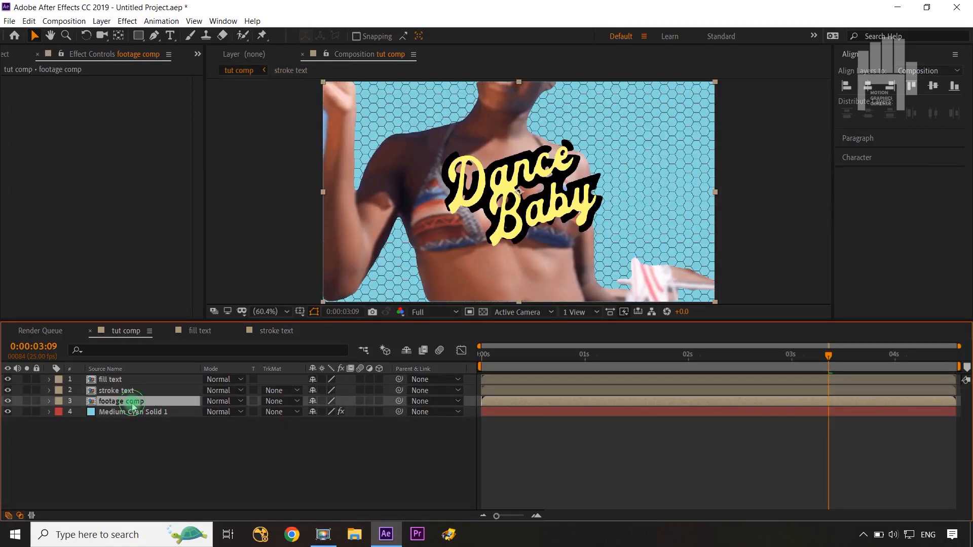
double_click(133, 401)
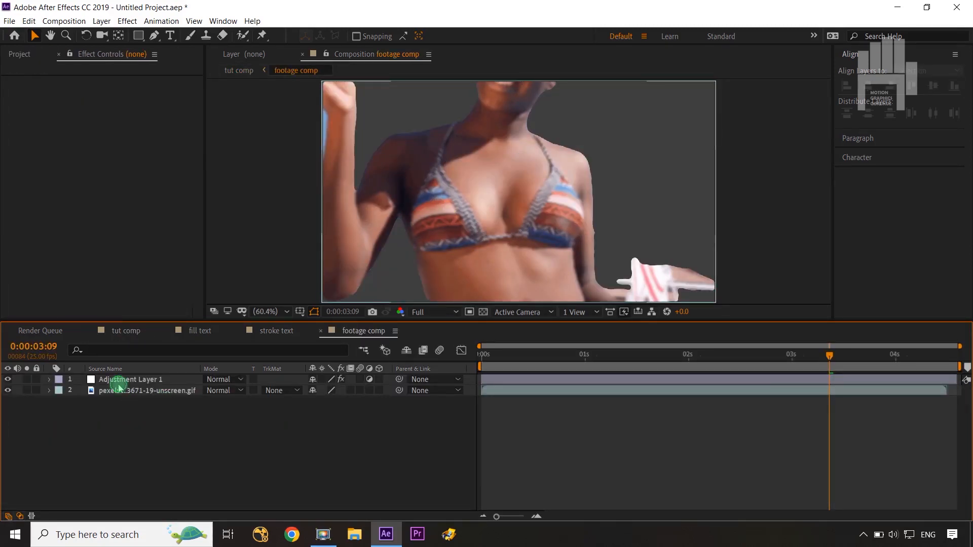
click(119, 384)
alt+click(27, 145)
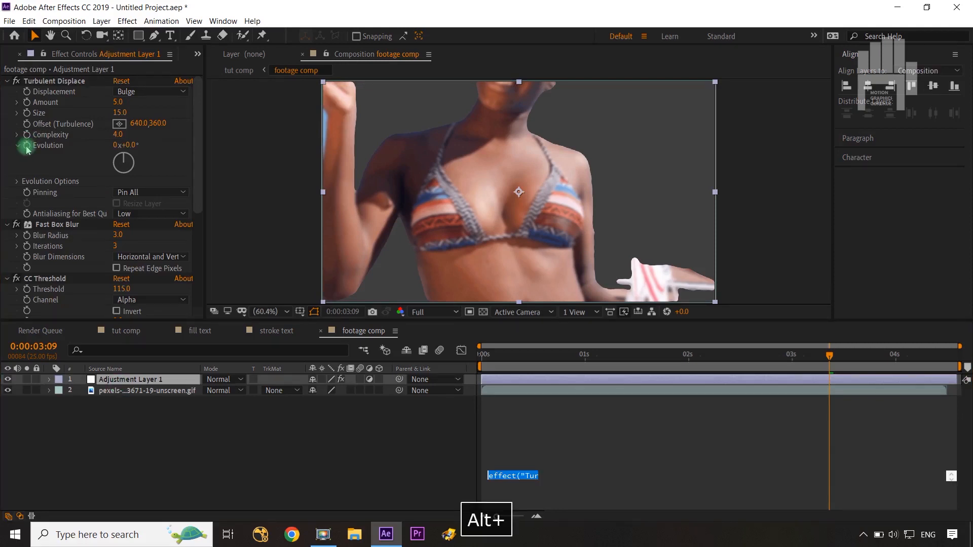
text(time)
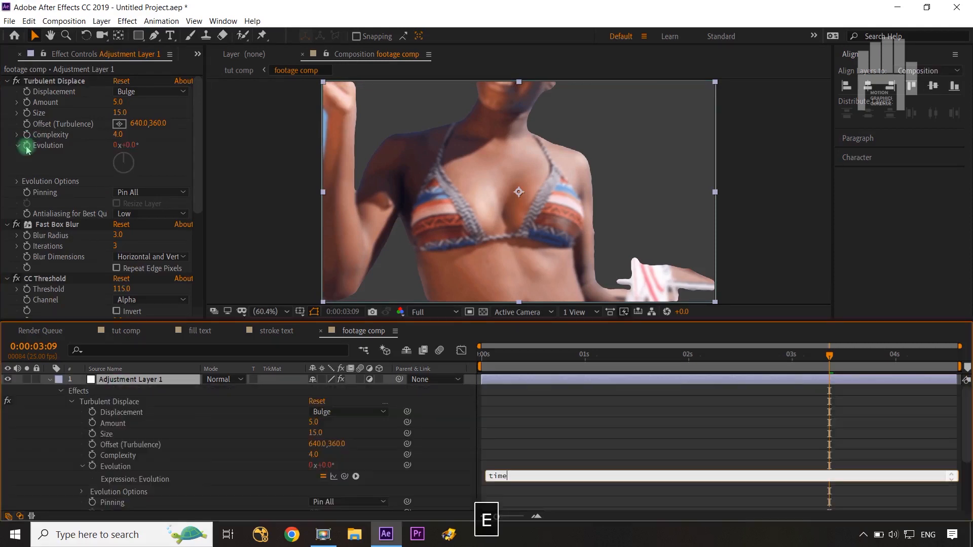
text(*)
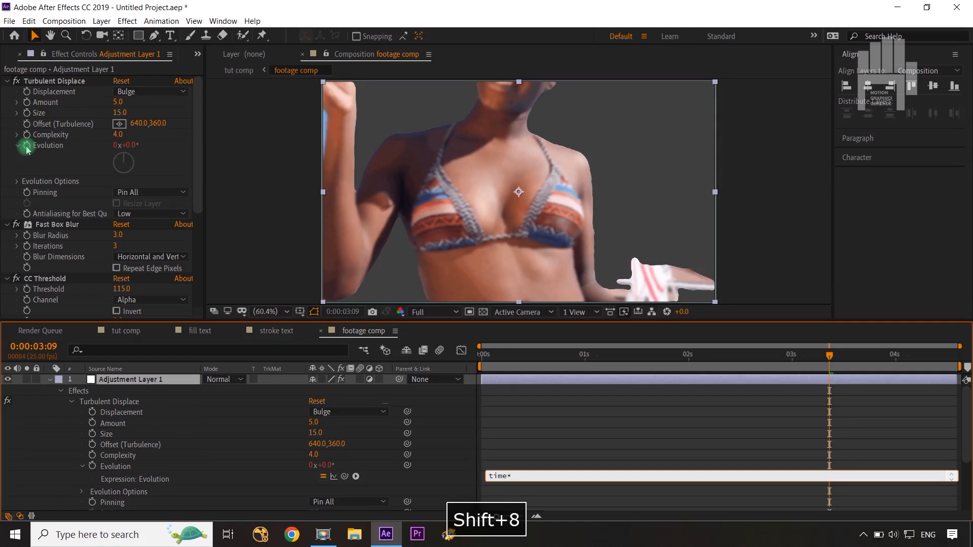
text(600)
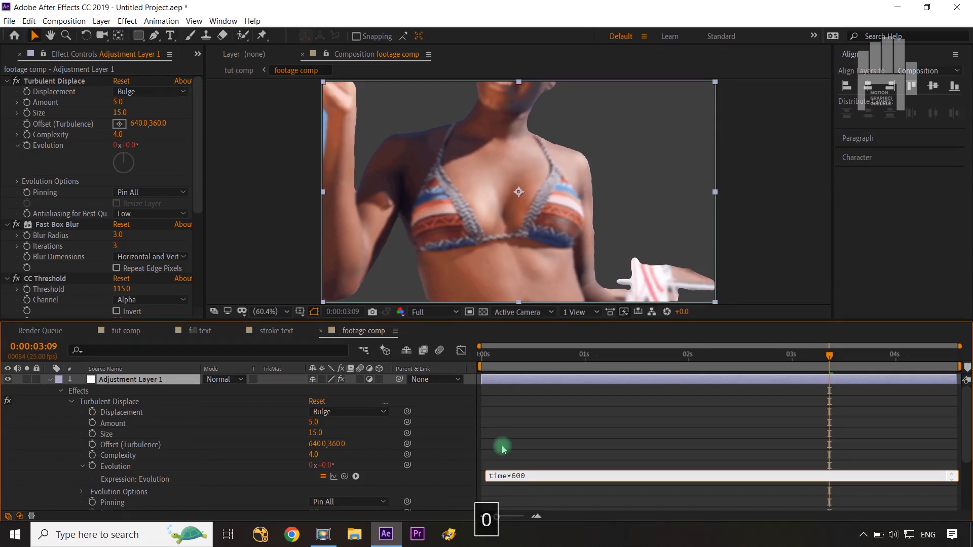
click(456, 448)
click(131, 331)
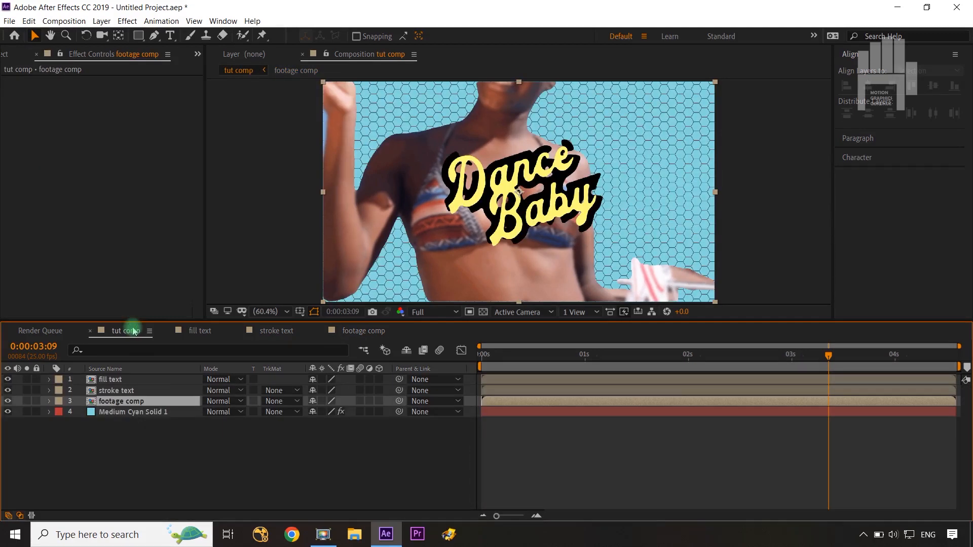
Step: Place the Pngtree black splash texture PNG from the assets folder in tut comp, directly above the cyan solid
click(261, 441)
click(134, 412)
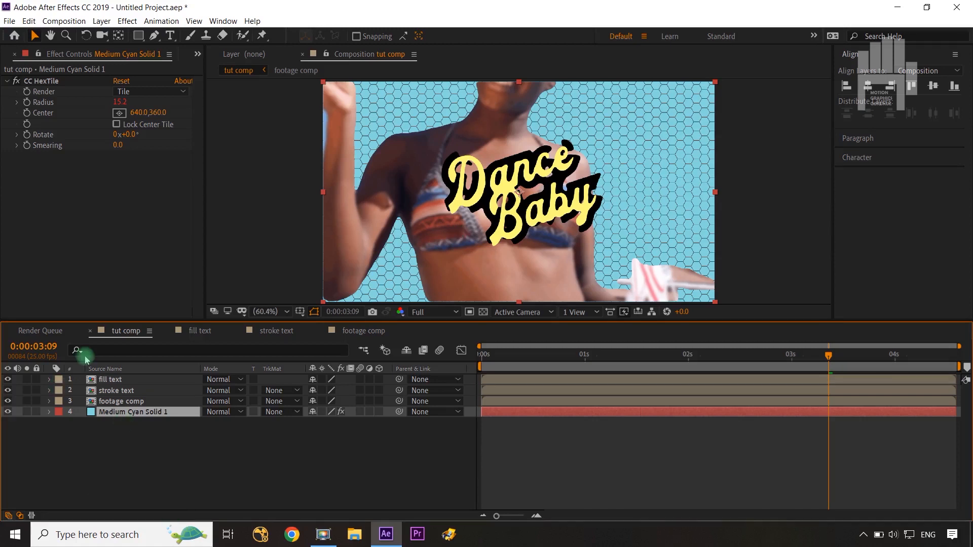
click(197, 54)
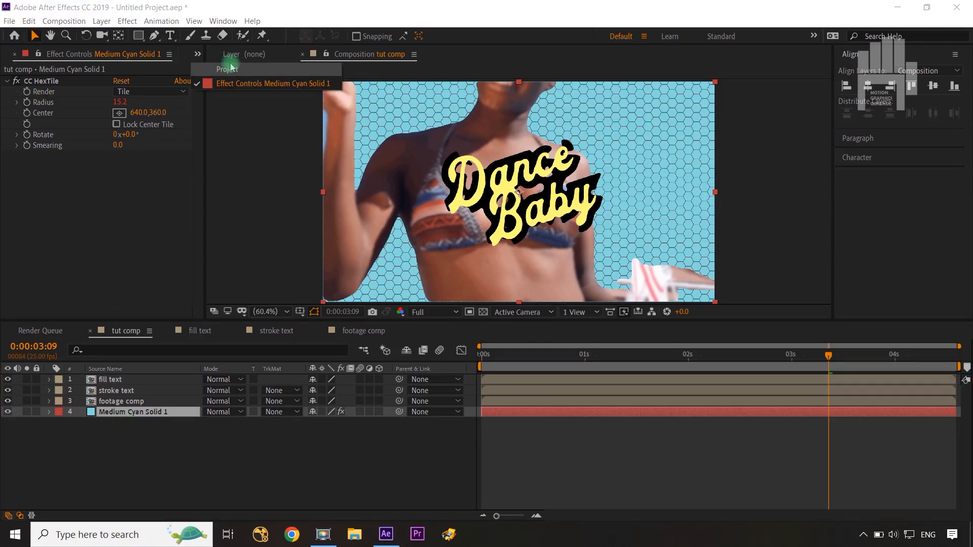
click(230, 67)
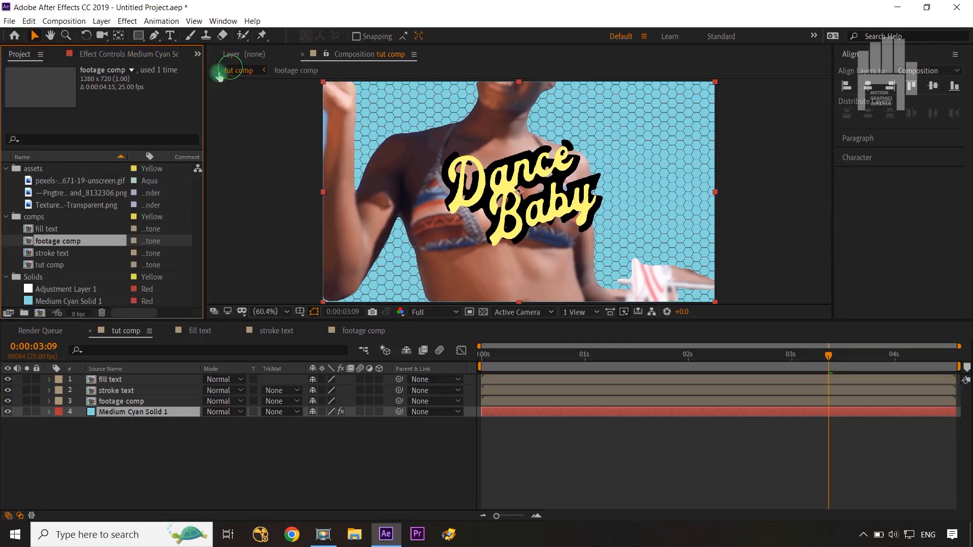
click(61, 194)
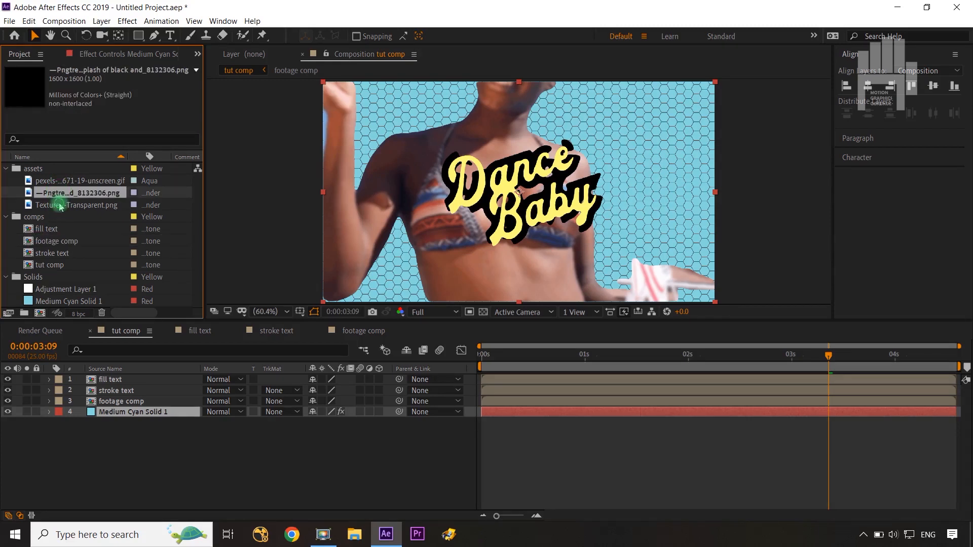
click(60, 207)
drag(66, 195, 126, 412)
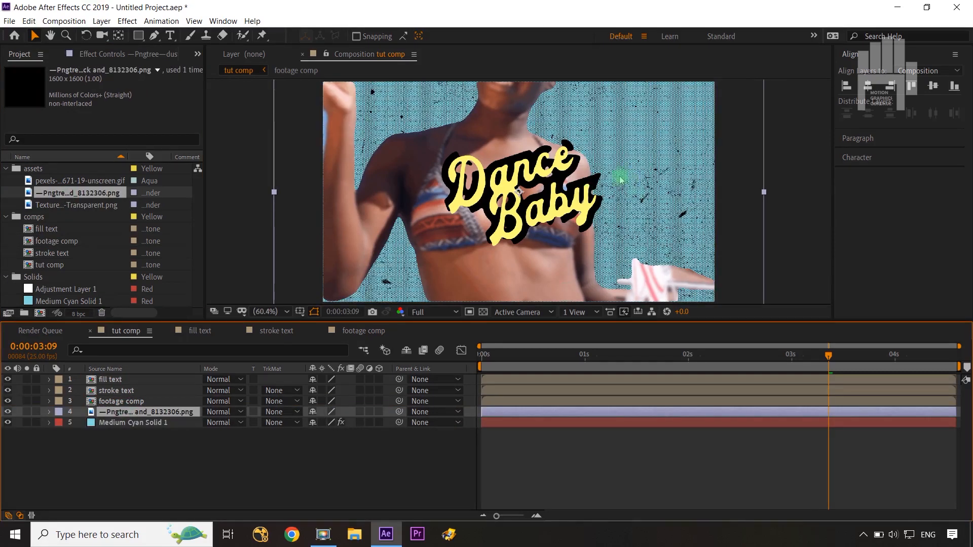
Step: Add the expression wiggle(20,30) to the Scale of the Pngtree black splash layer in tut comp
key(s)
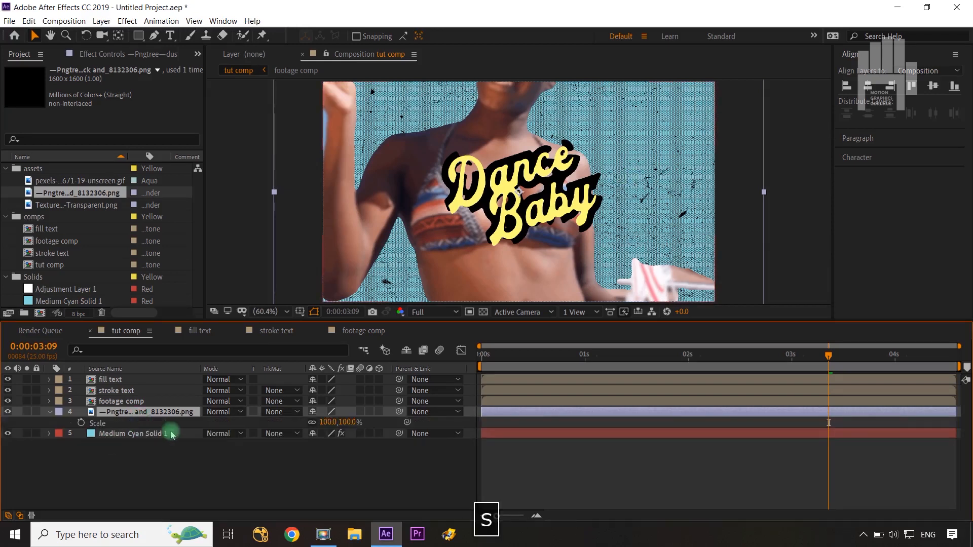
alt+click(81, 423)
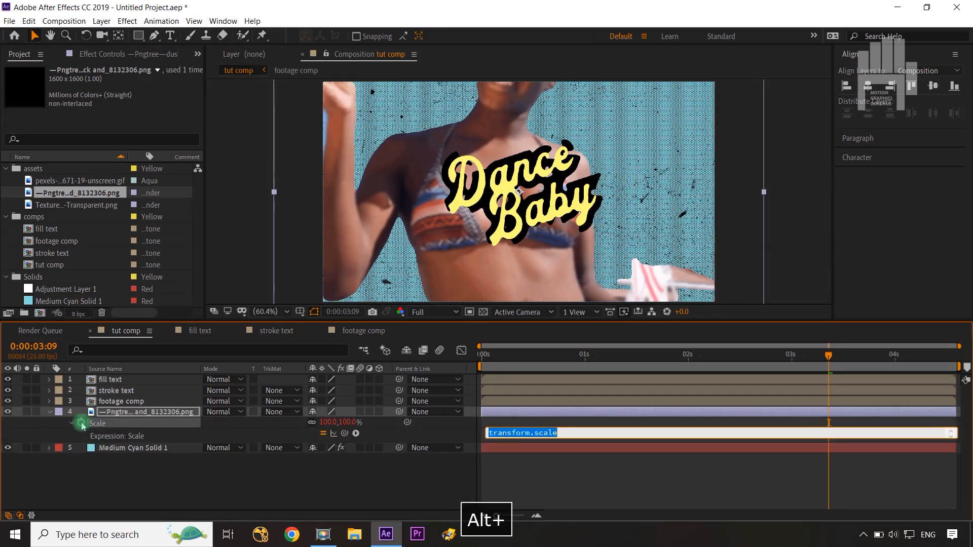
text(wiggle)
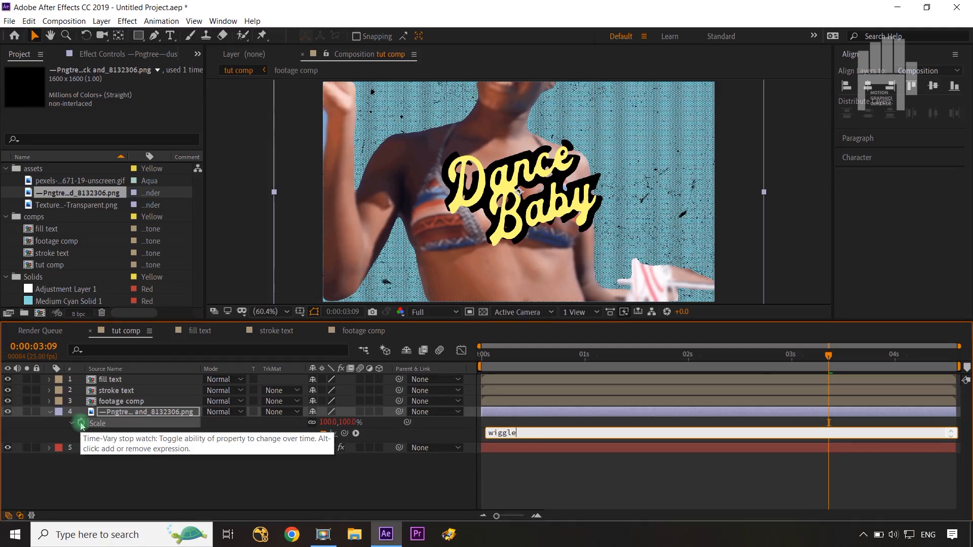
text((2)
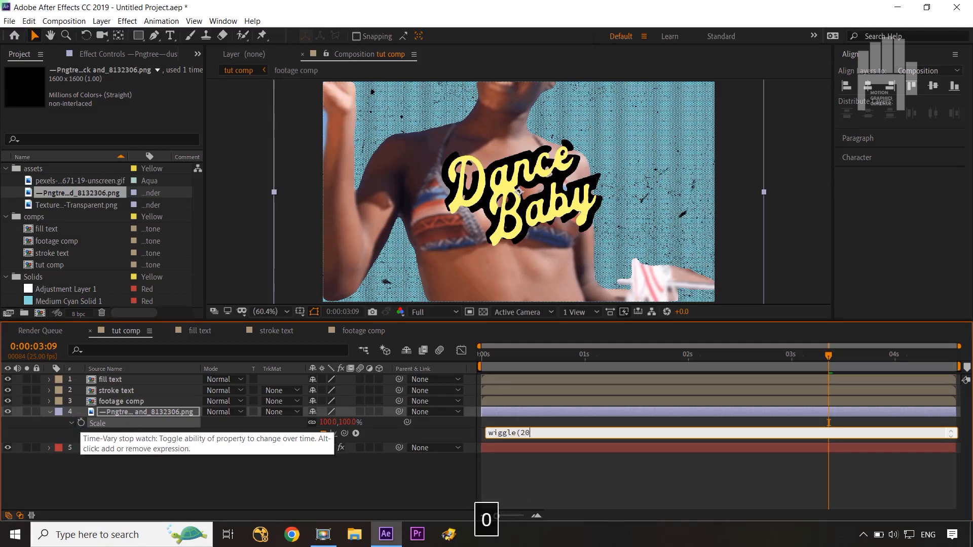
text(0,)
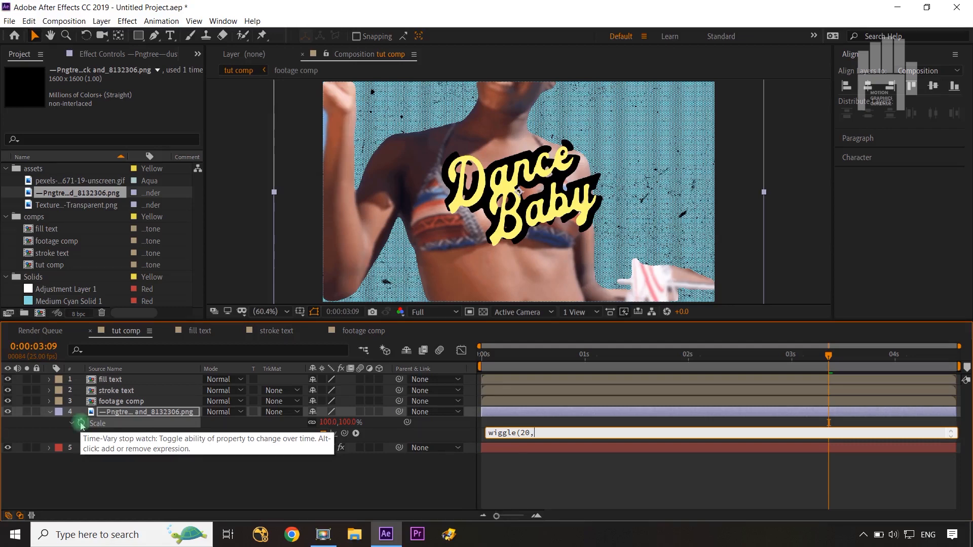
text(30))
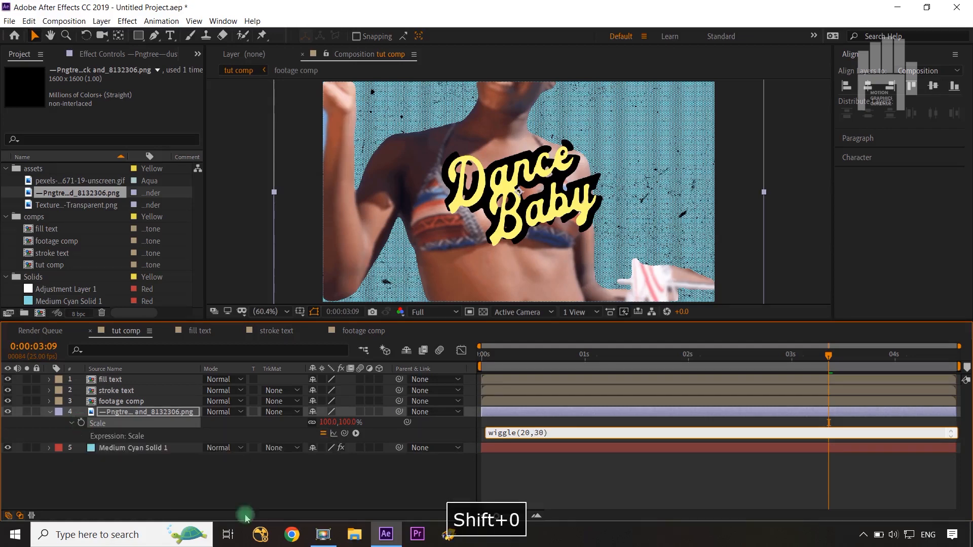
click(358, 482)
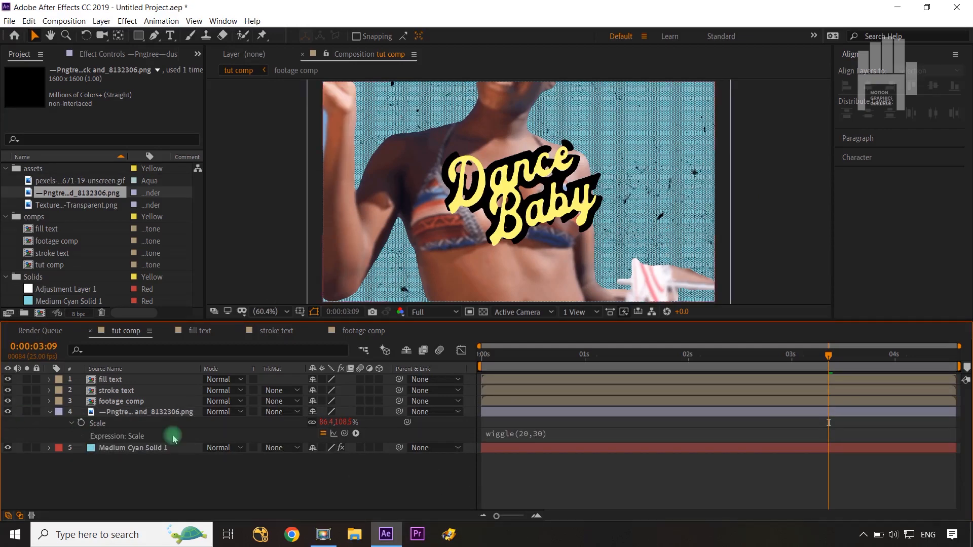
Step: Place the transparent Texture PNG directly above the Pngtree splash layer, lower its opacity to 42%, and check the composite at 0:00:01:20
click(69, 207)
drag(69, 208, 135, 412)
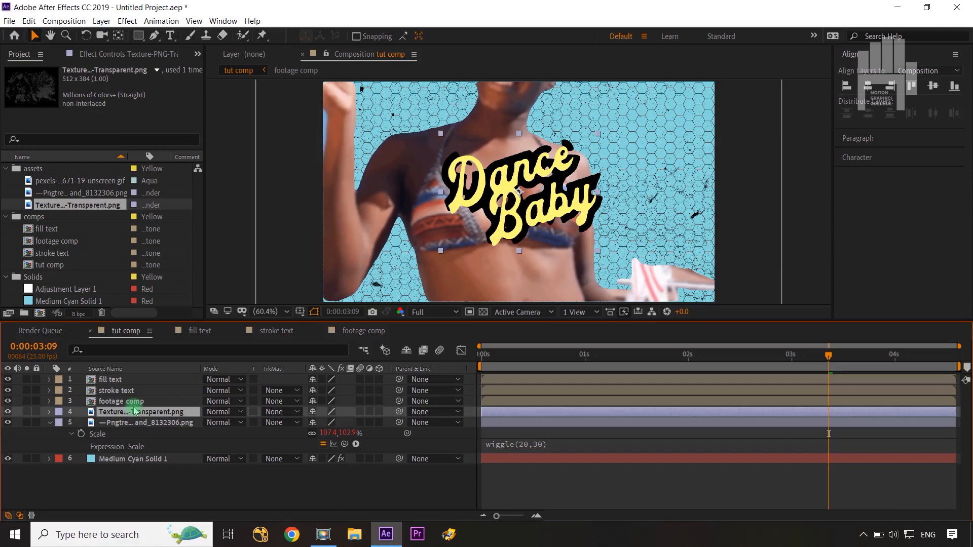
key(t)
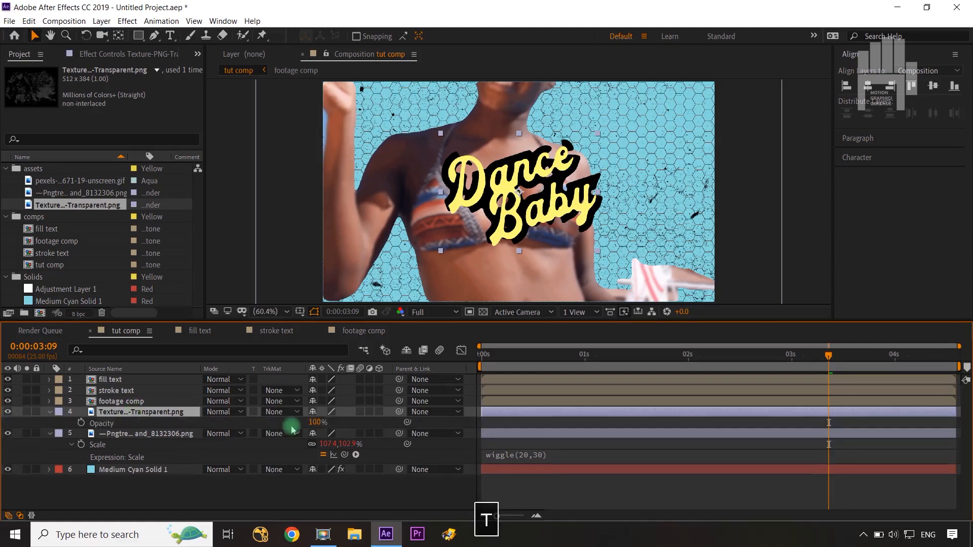
drag(313, 423, 278, 425)
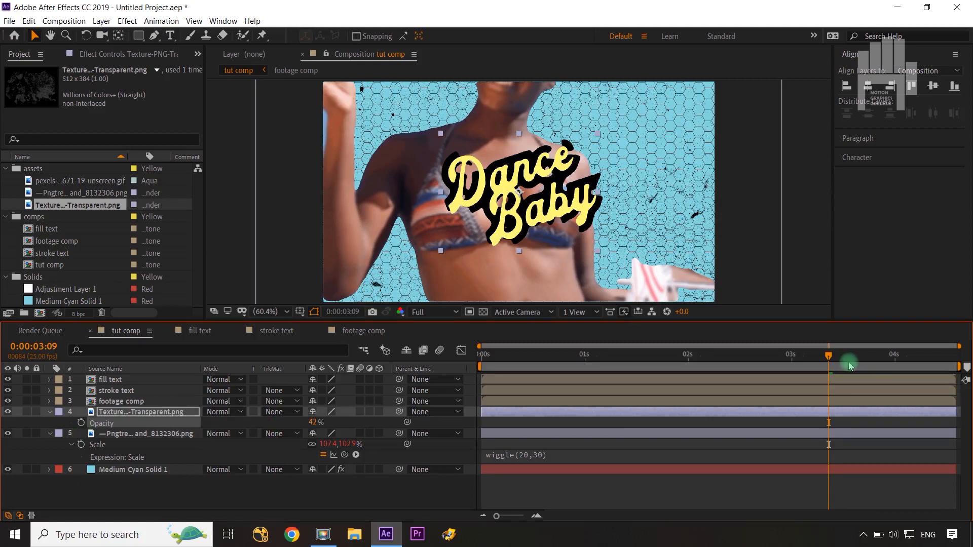
drag(829, 356, 667, 373)
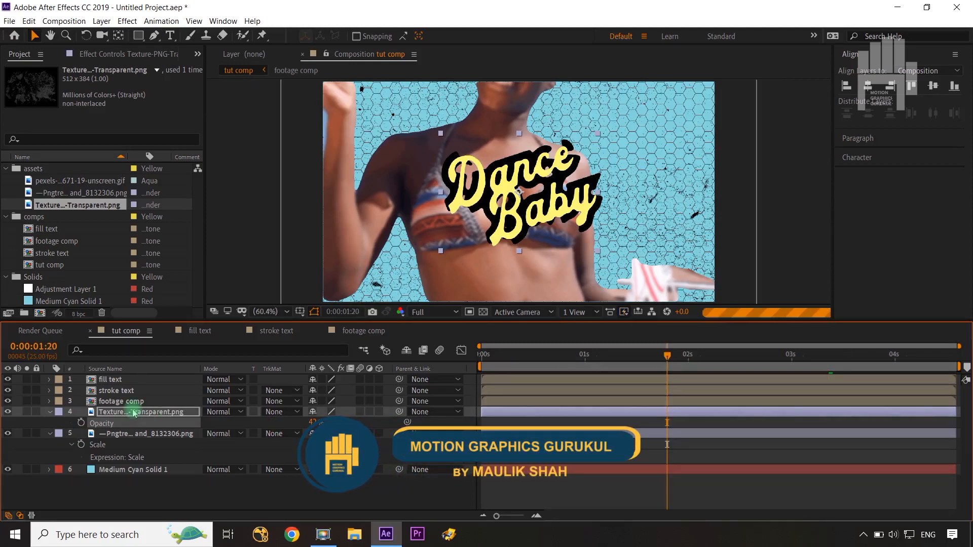
Step: Scale the transparent Texture layer up to 551% so it covers the whole background
key(s)
alt+click(81, 423)
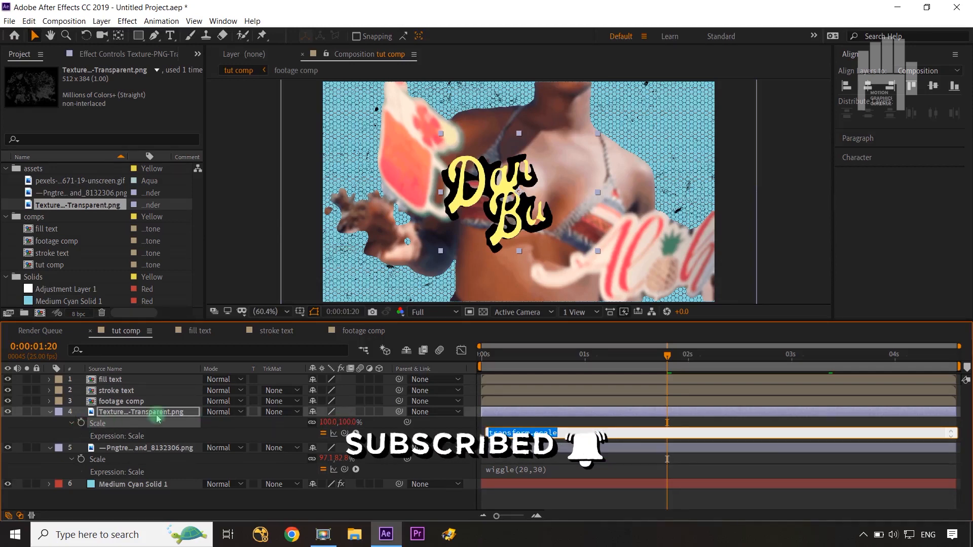
alt+click(82, 423)
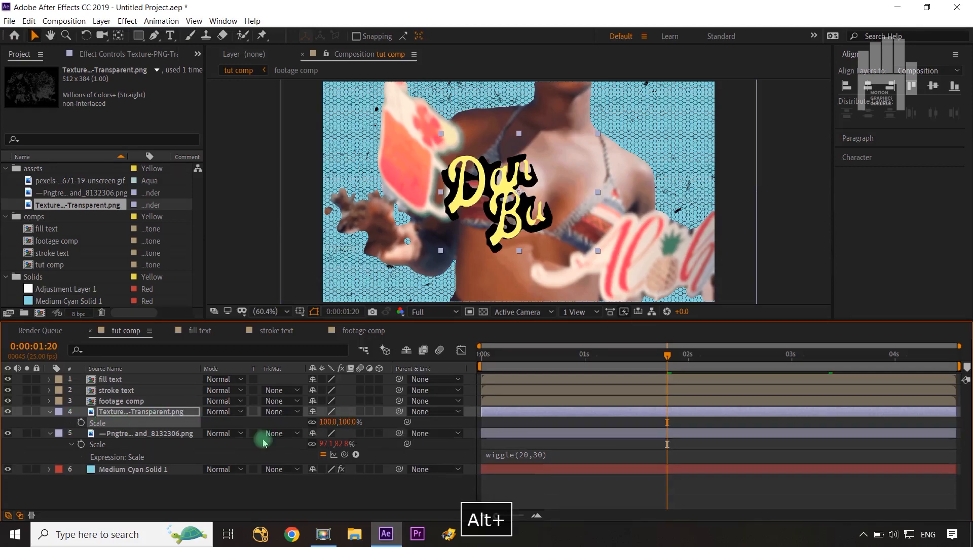
drag(419, 412, 497, 404)
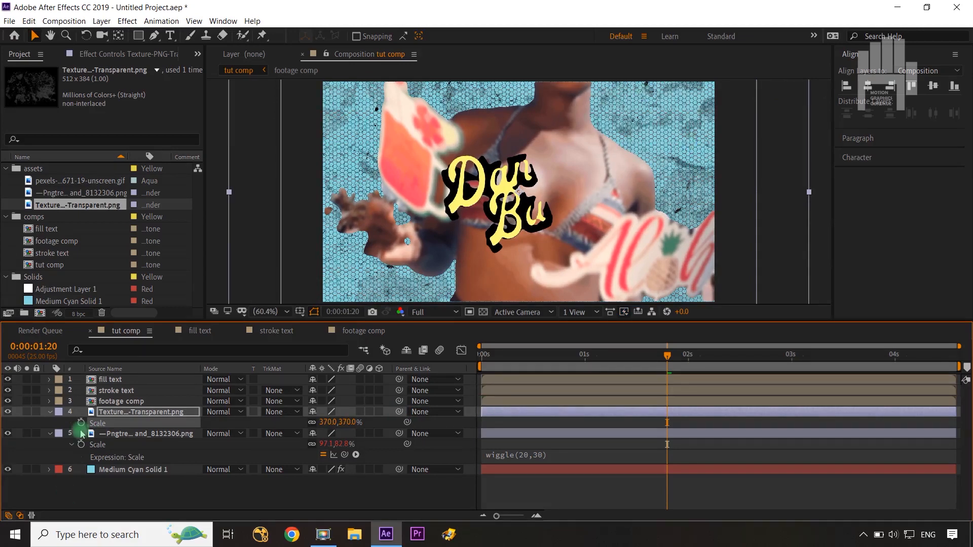
drag(358, 421, 461, 410)
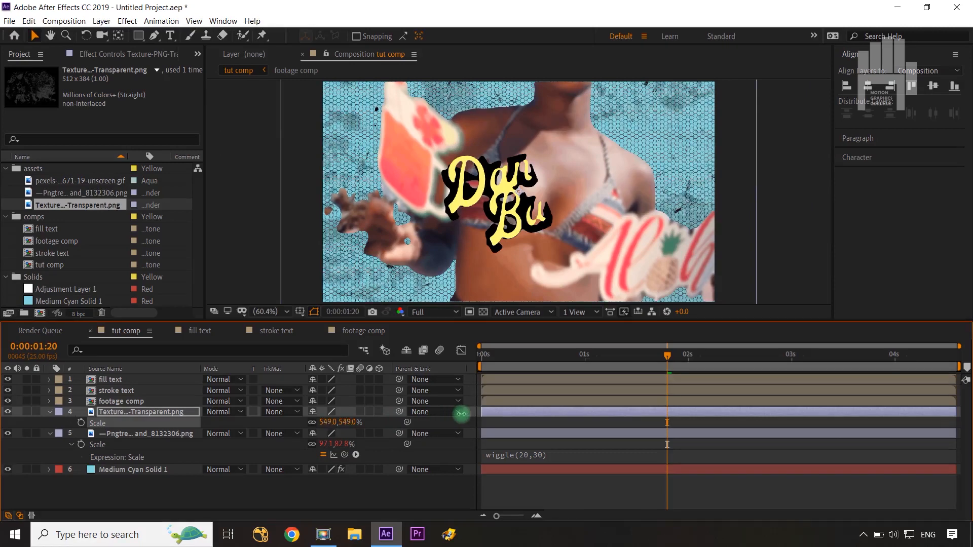
alt+click(81, 423)
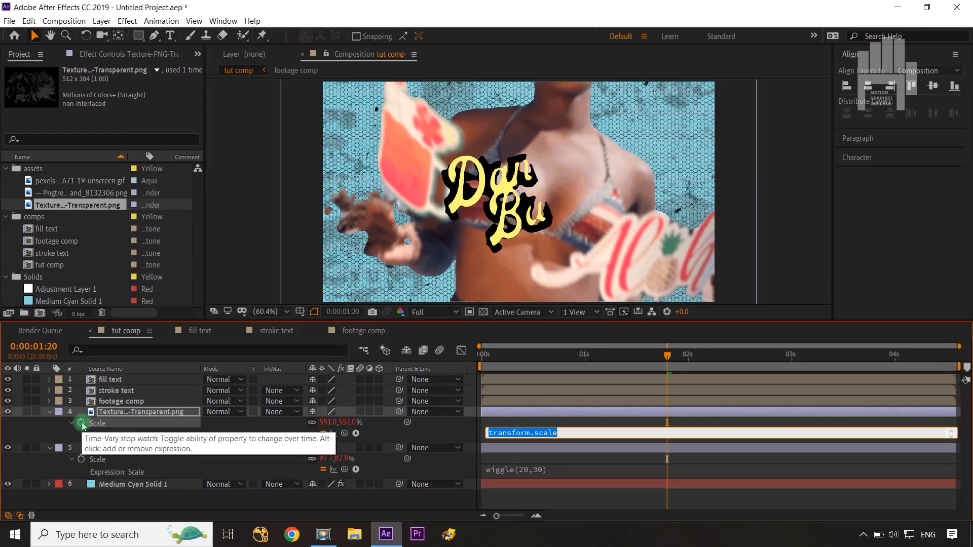
text(wif)
key(BackSpace)
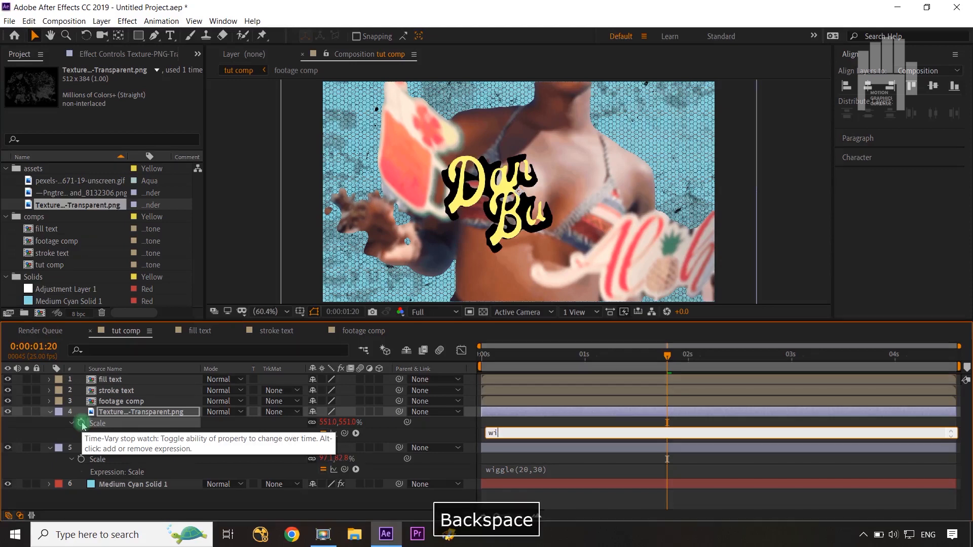
key(BackSpace)
alt+click(82, 423)
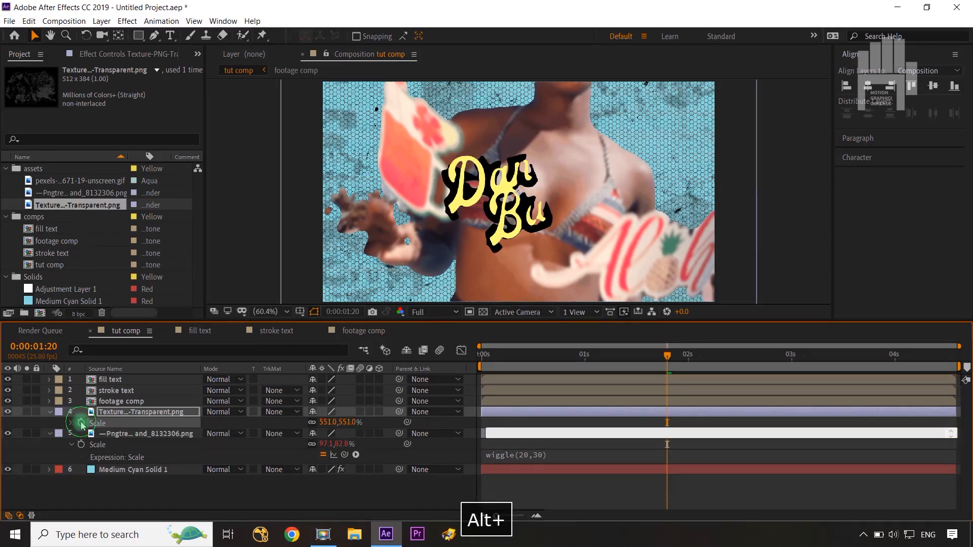
click(133, 413)
click(93, 425)
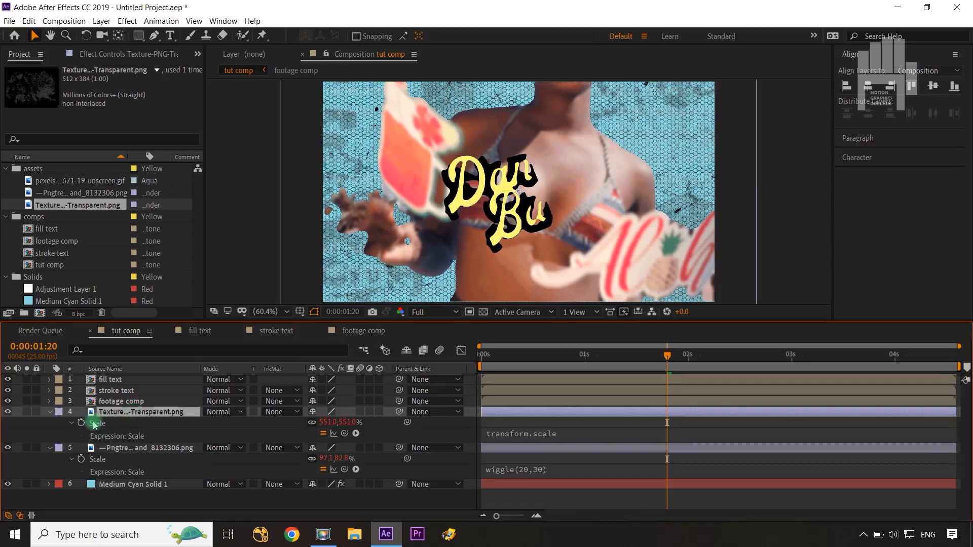
alt+click(82, 424)
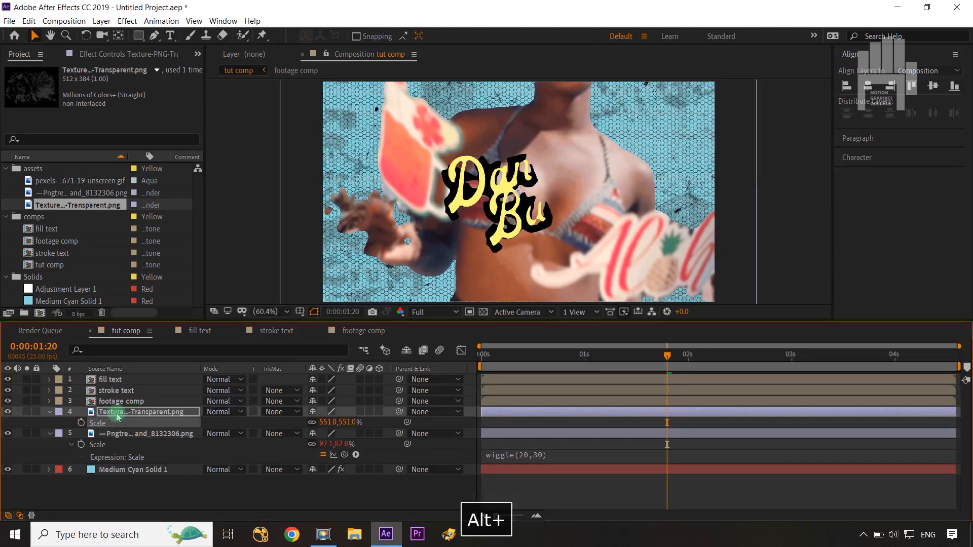
Step: Add the expression wiggle(15,30) to the Texture layer's Position and preview tut comp from the start
key(p)
alt+click(81, 423)
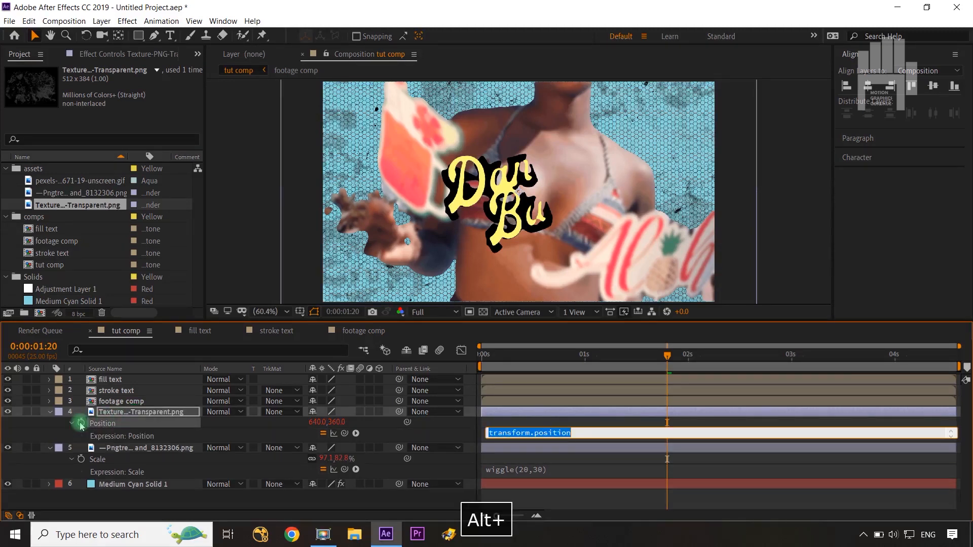
text(wiggle)
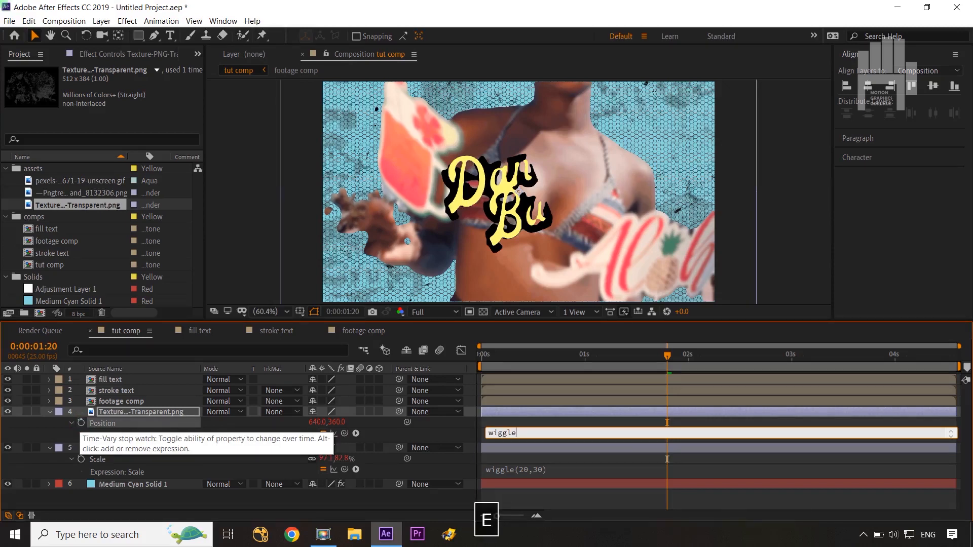
text(()
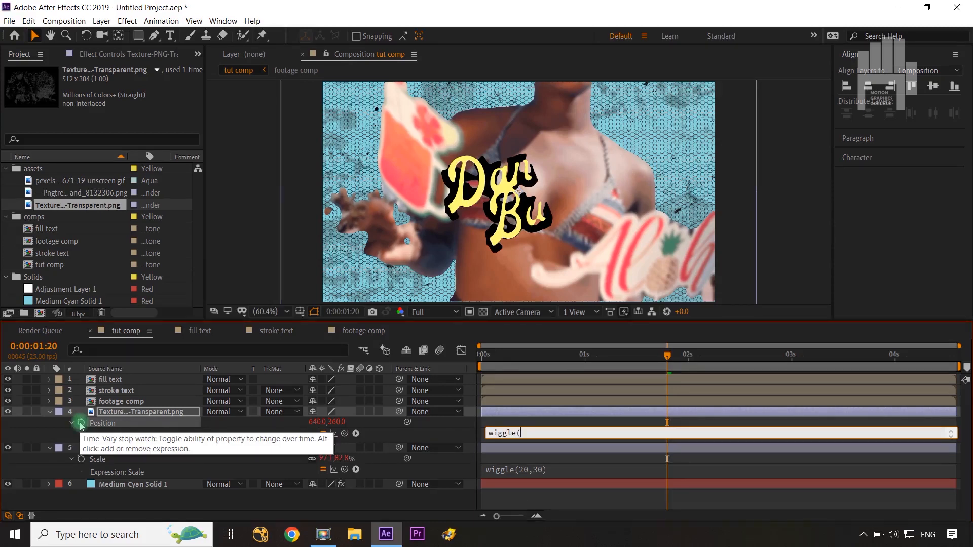
text(15)
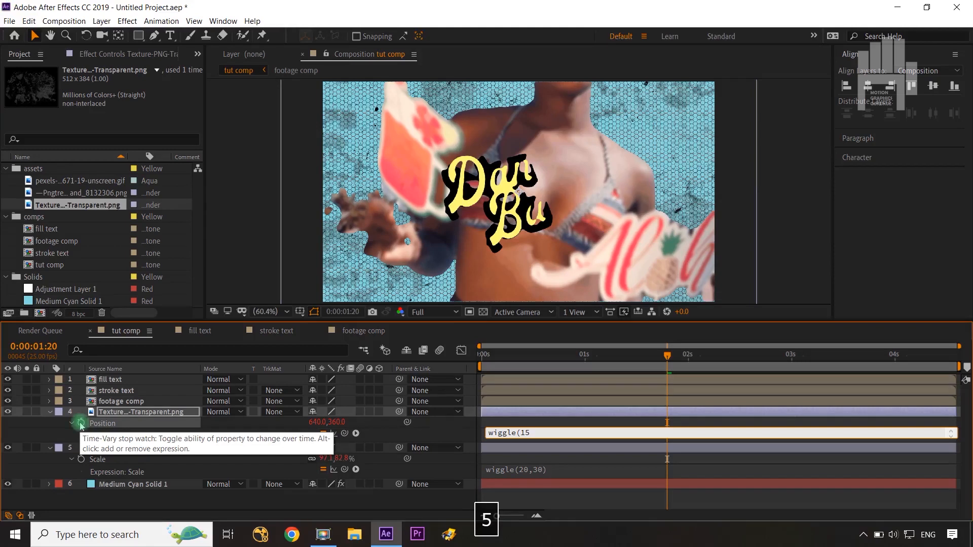
text(,30))
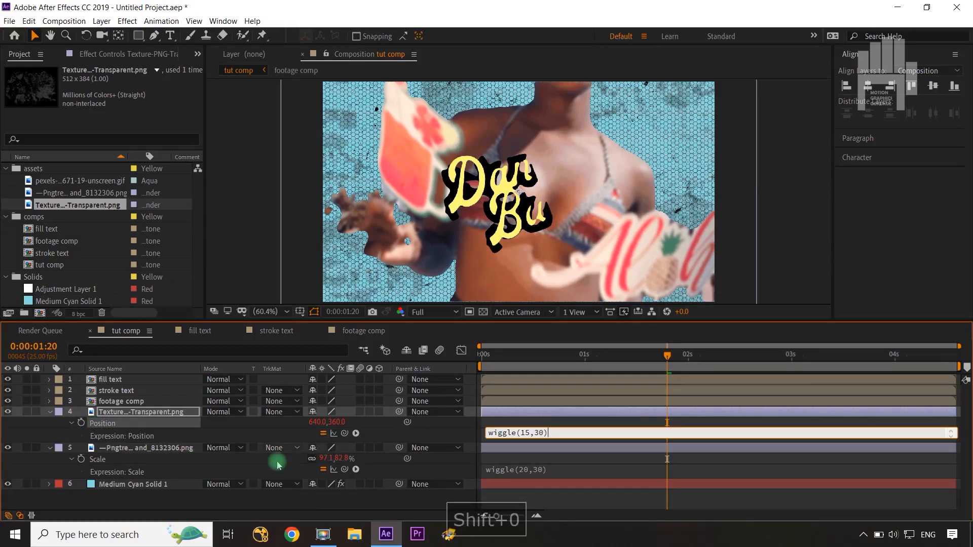
click(307, 503)
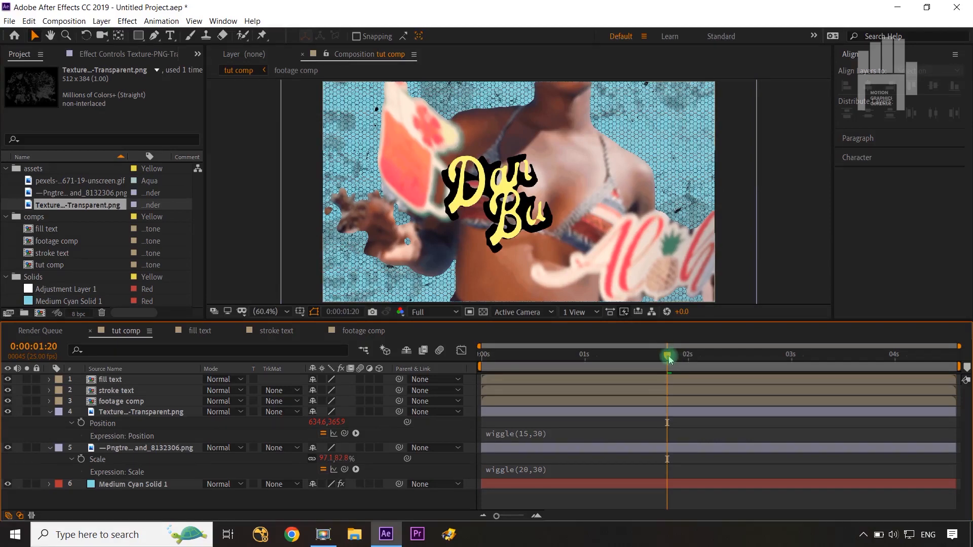
drag(669, 360, 468, 364)
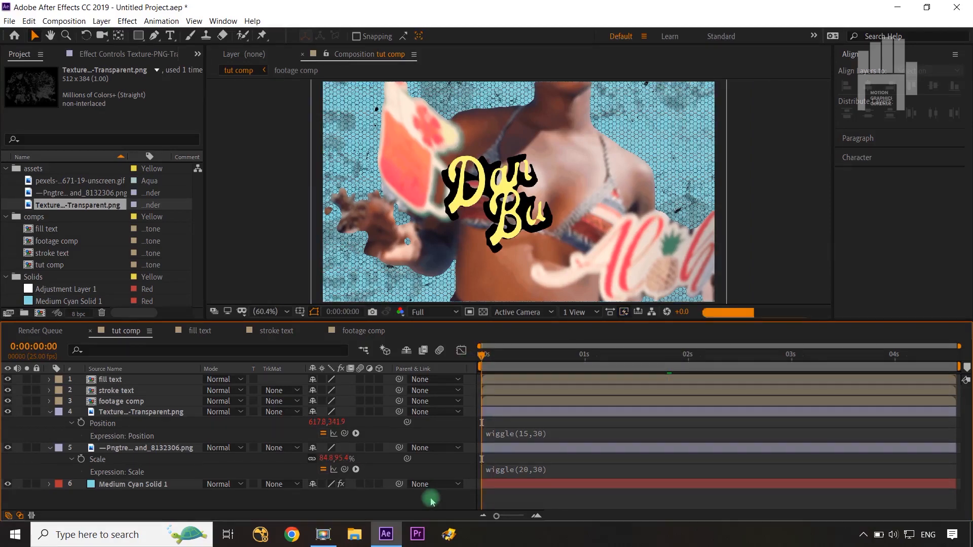
key(space)
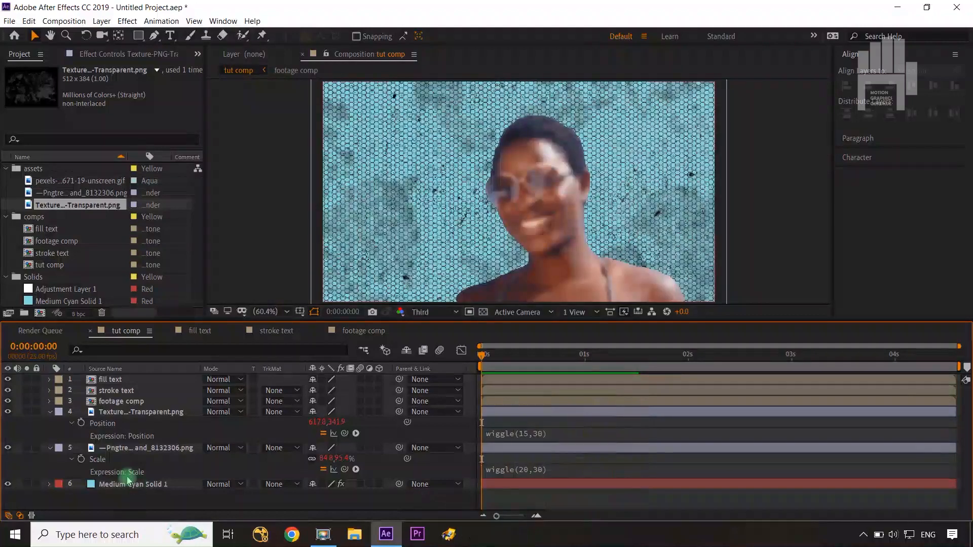
Step: In footage comp, apply the Lumetri Color effect to the pexels unscreen GIF layer
double_click(131, 402)
scroll(131, 401, down, 5)
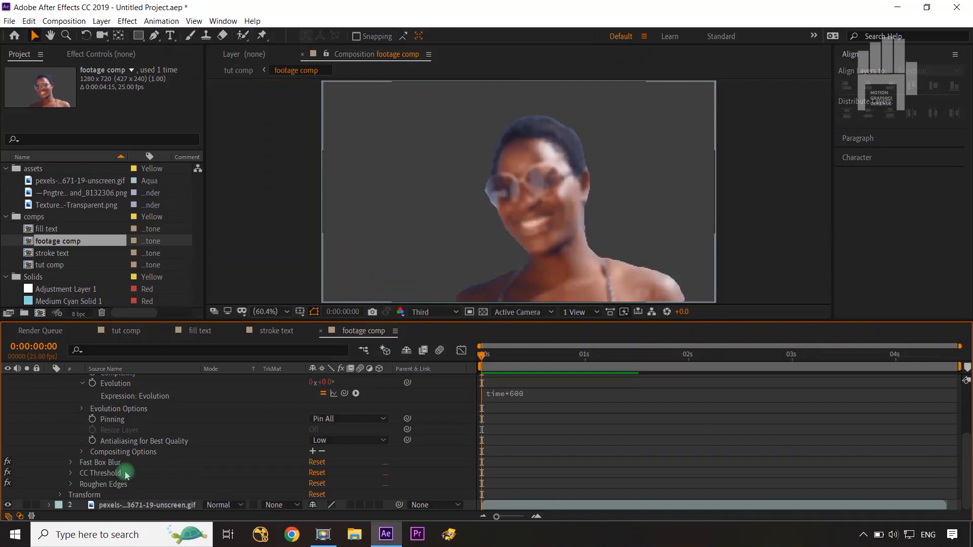
click(148, 504)
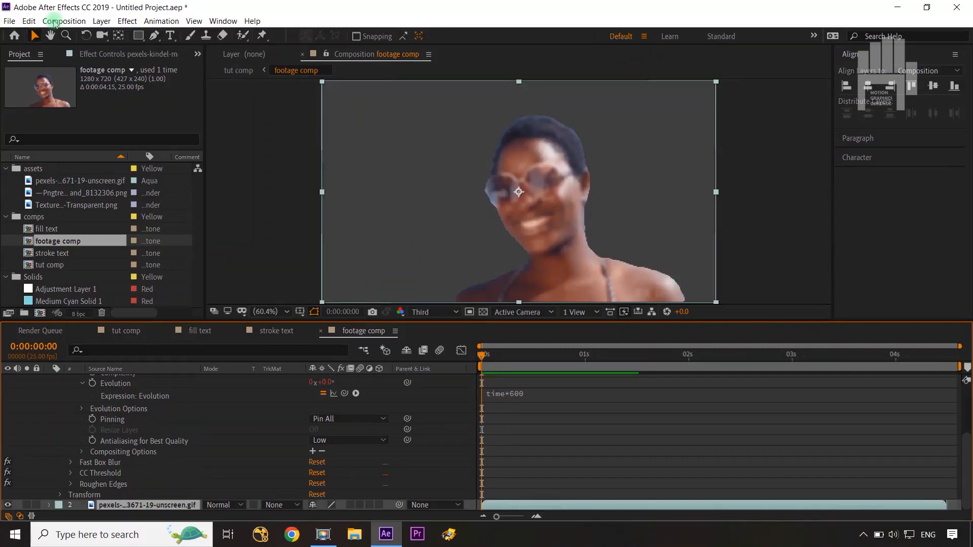
click(127, 21)
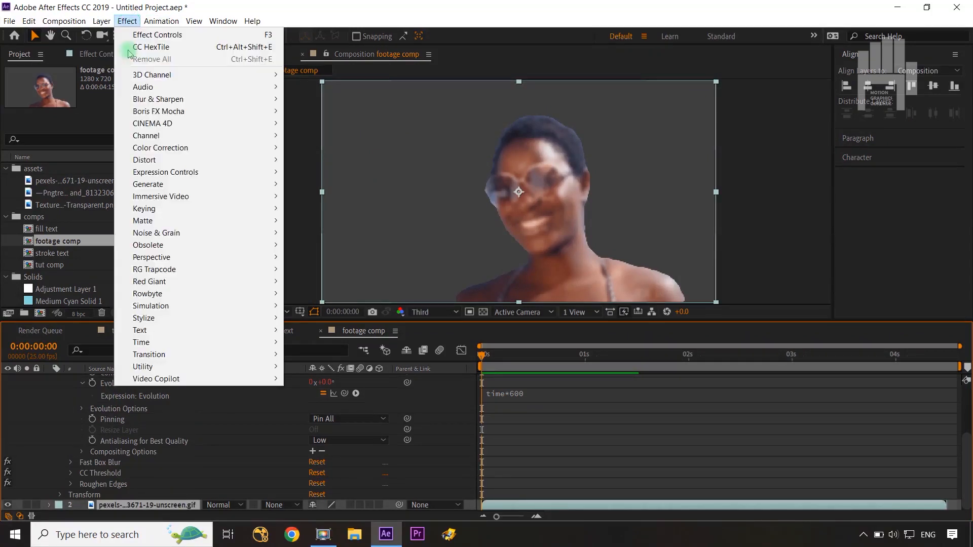
mouse_move(249, 151)
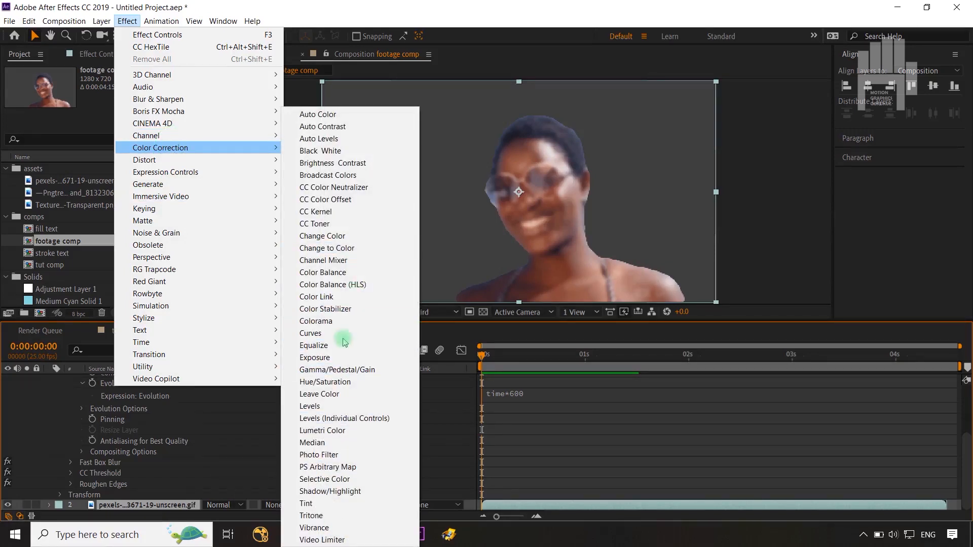
click(327, 430)
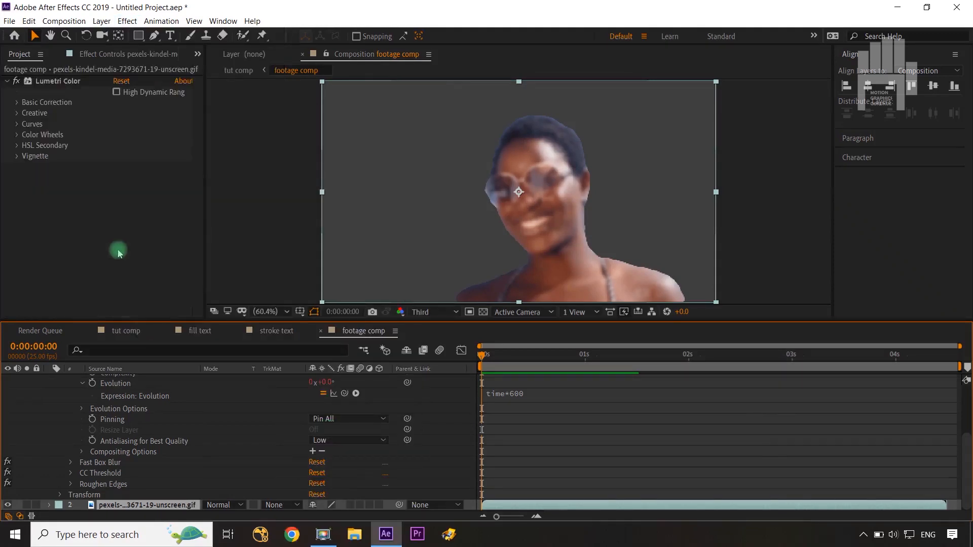
click(119, 253)
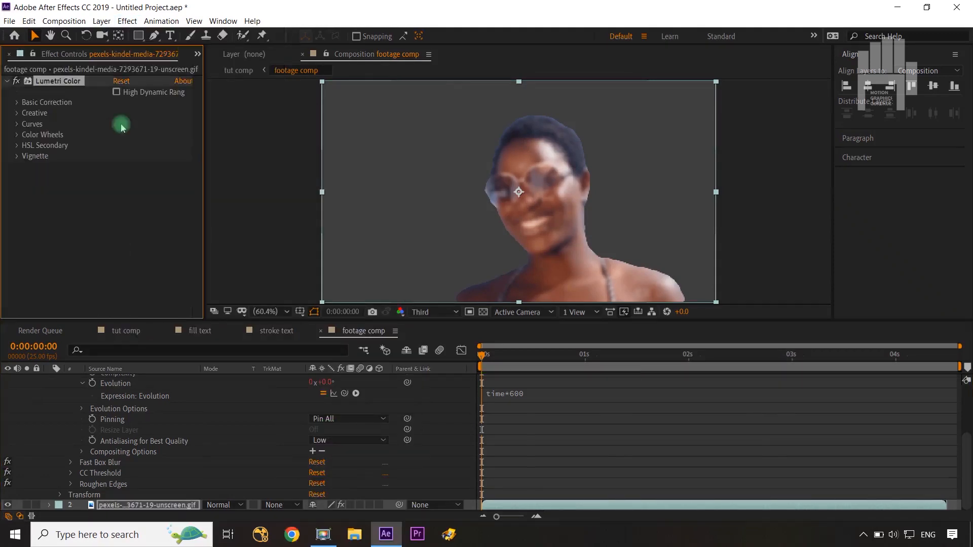
Step: Set the GIF layer's Lumetri Creative look to SL NOIR NOUVELLE and preview the black-and-white footage in tut comp
click(17, 115)
click(156, 143)
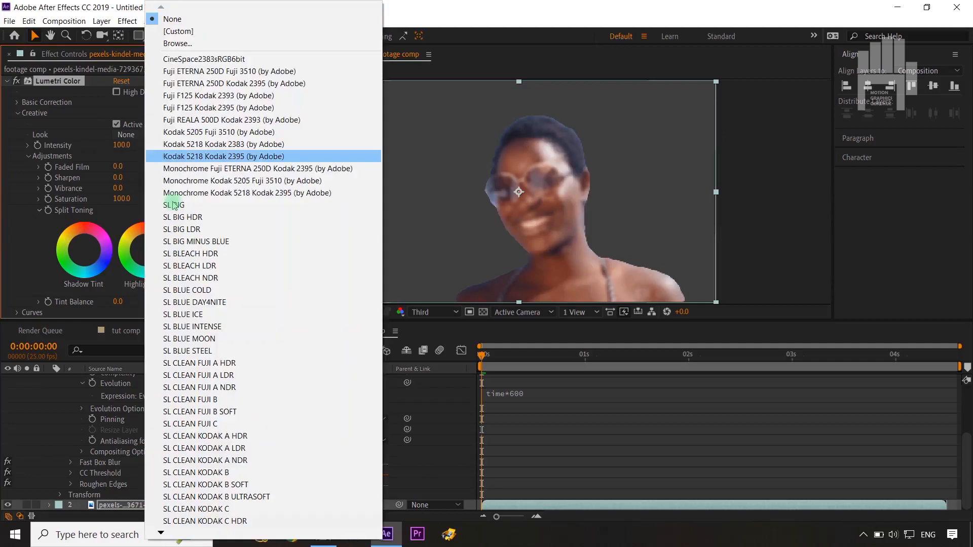
click(162, 533)
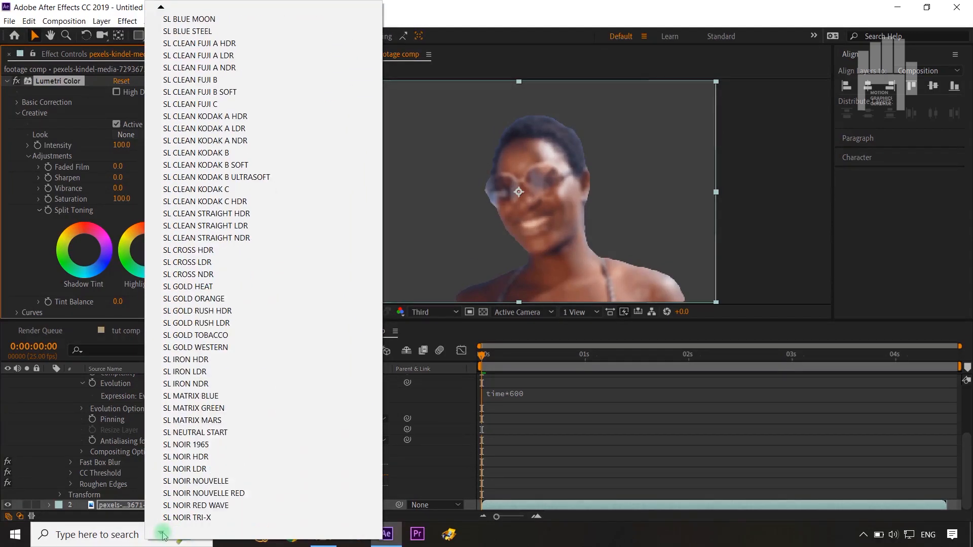
click(204, 485)
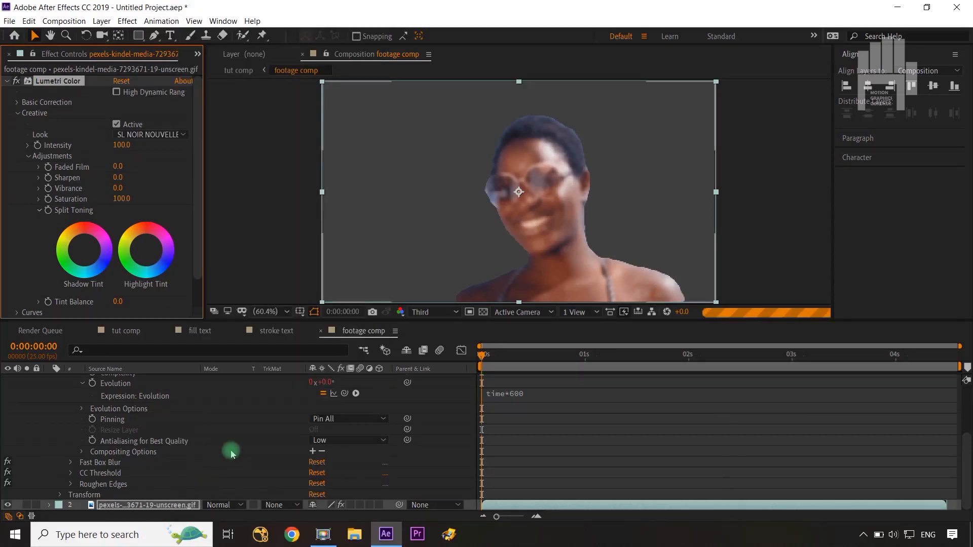
click(128, 331)
key(space)
key(space)
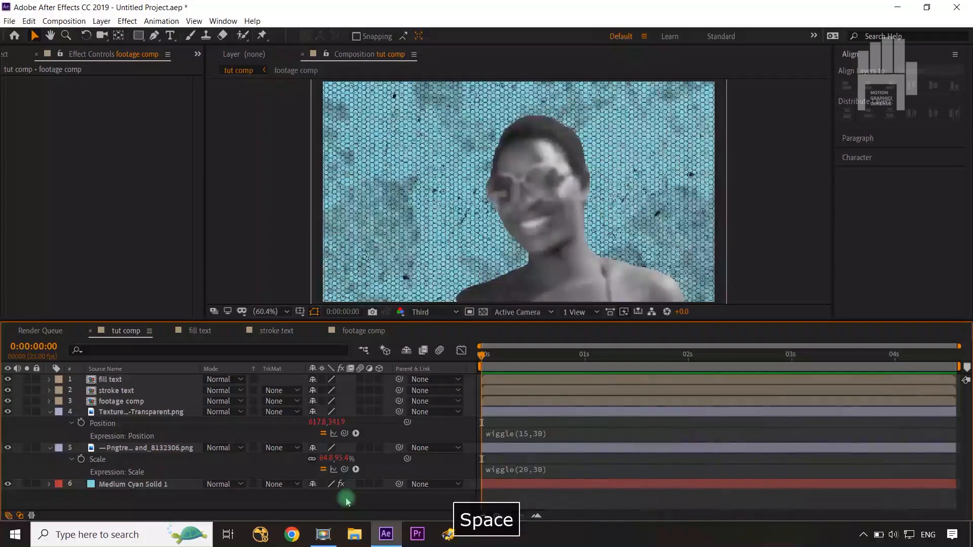
Step: Collapse the Texture and Pngtree layers' properties, and add an adjustment layer above all layers with the Posterize Time effect
click(49, 412)
click(49, 423)
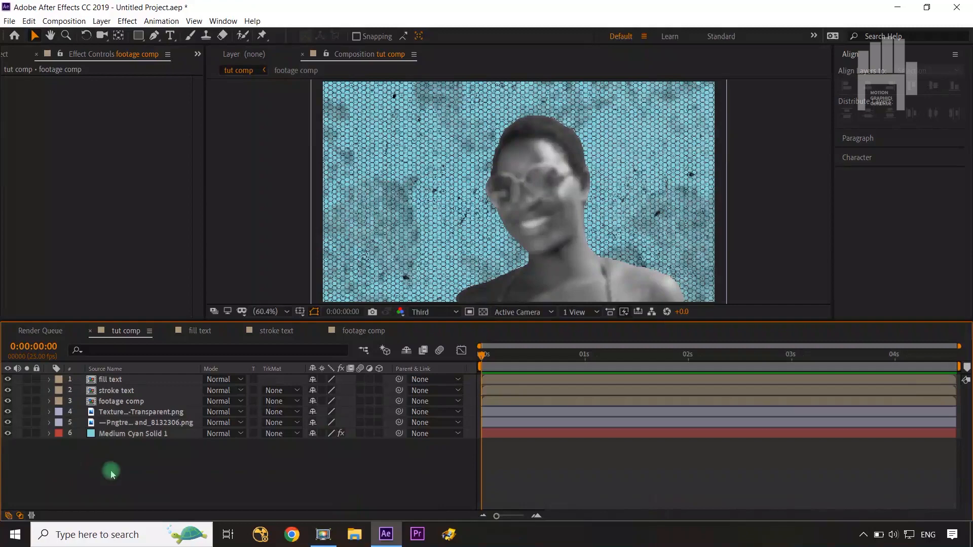
key(ctrl+alt+y)
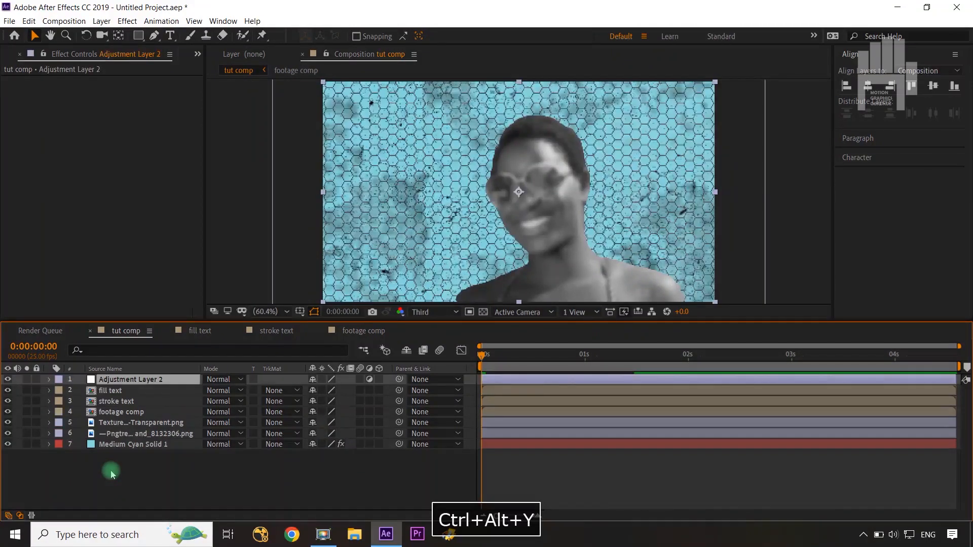
click(127, 21)
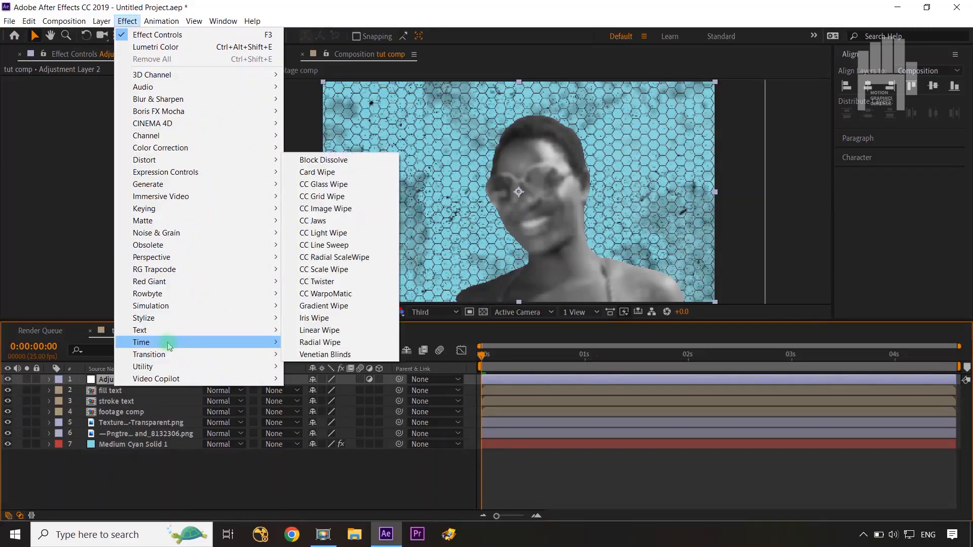
mouse_move(258, 344)
click(333, 390)
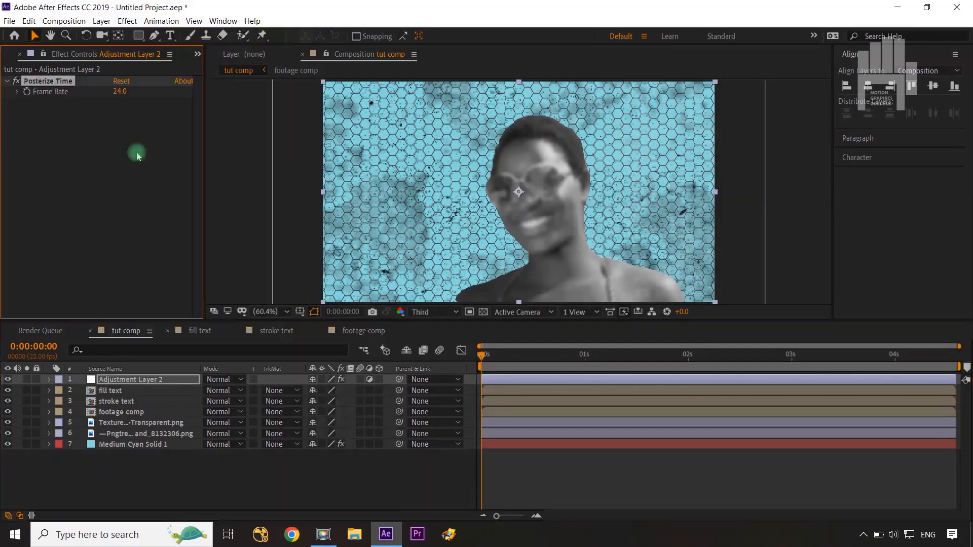
Step: Set the Posterize Time frame rate to 8 and preview tut comp from the start
click(120, 91)
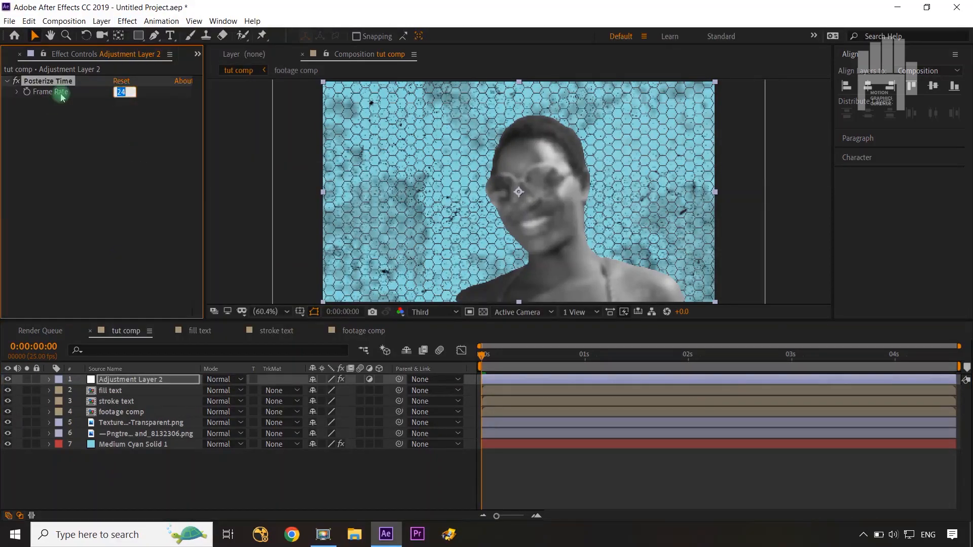
text(8)
click(357, 483)
key(space)
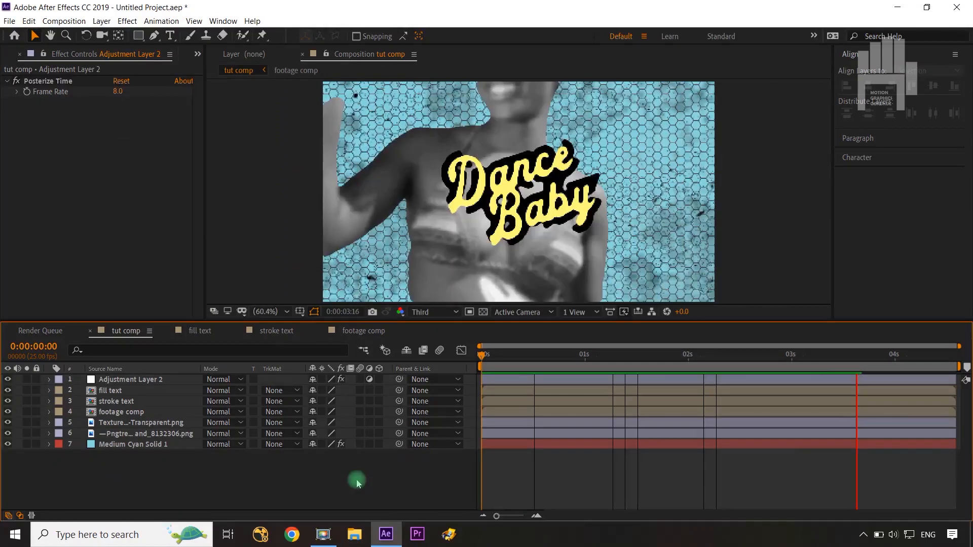